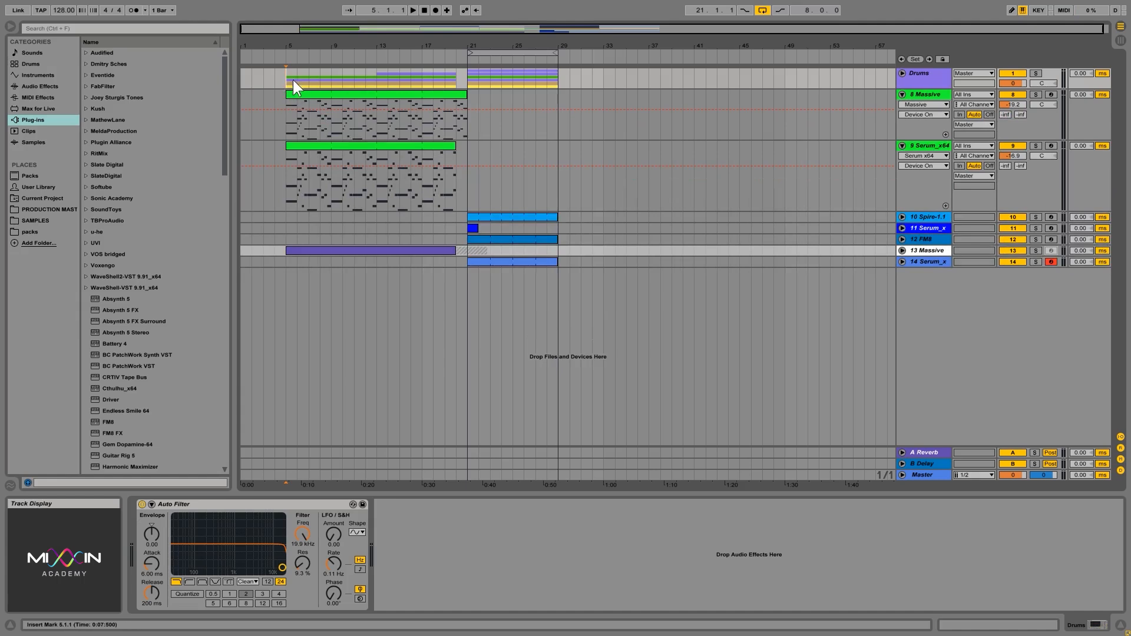
- Play the arrangement, solo the 8 Massive track and listen to it on its own from bar 5
{"action": "key", "text": "space"}
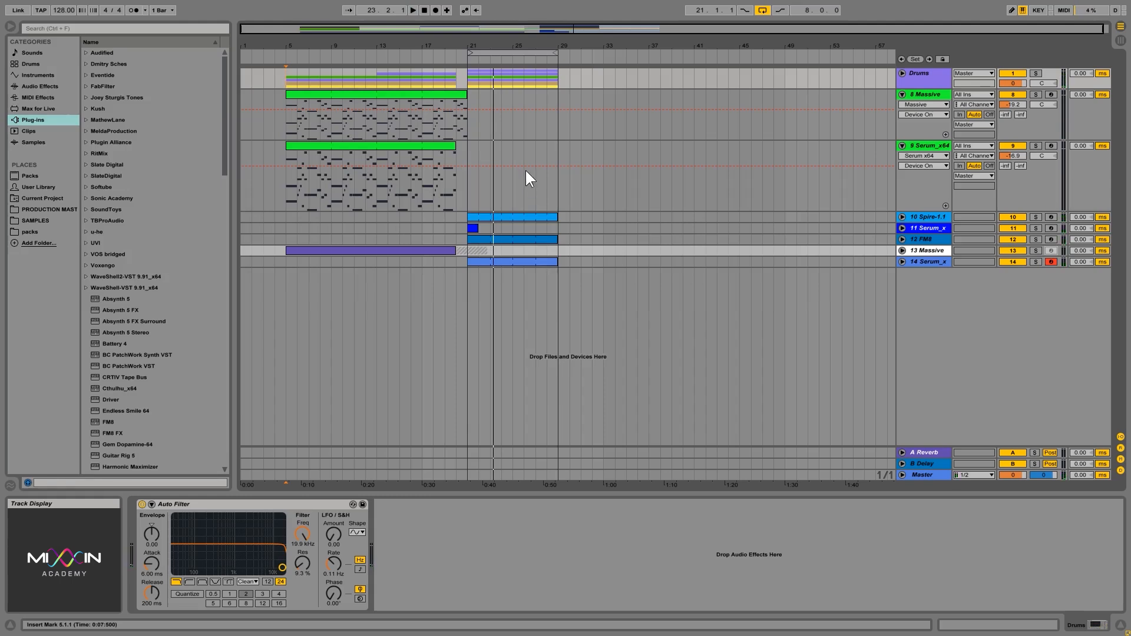
{"action": "key", "text": "Down"}
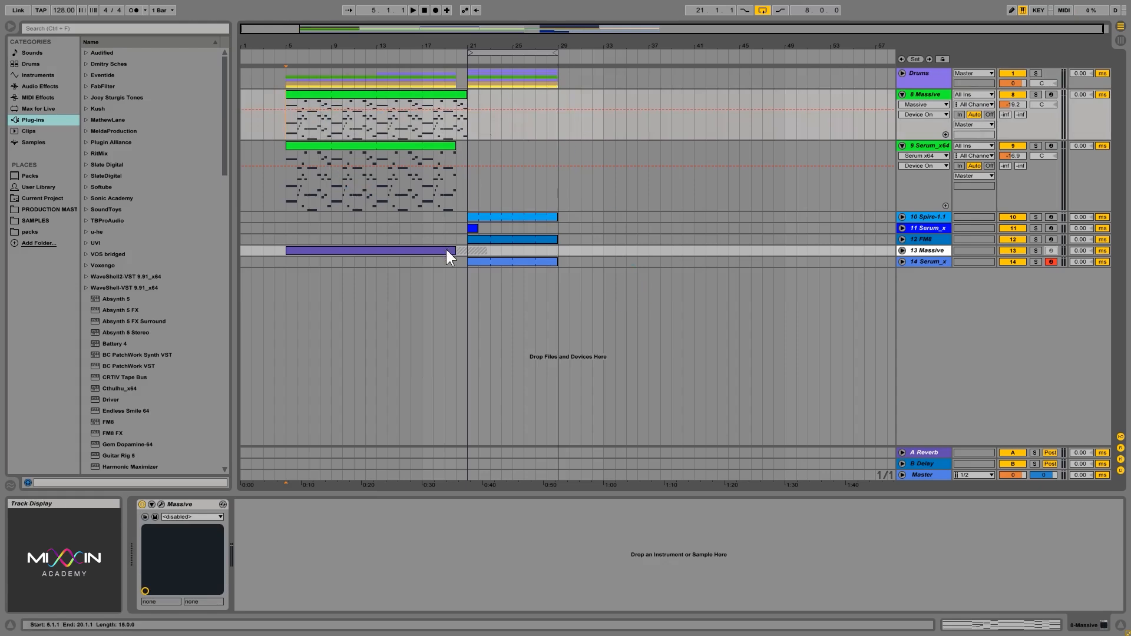
{"action": "left_click", "coordinate": [1035, 95]}
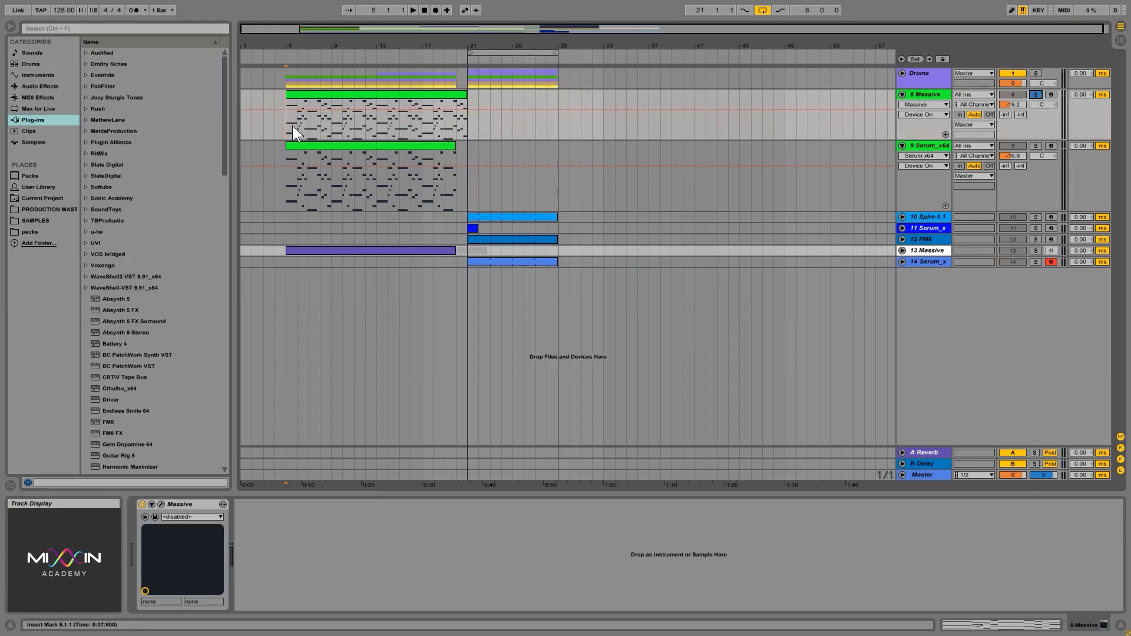
{"action": "key", "text": "space"}
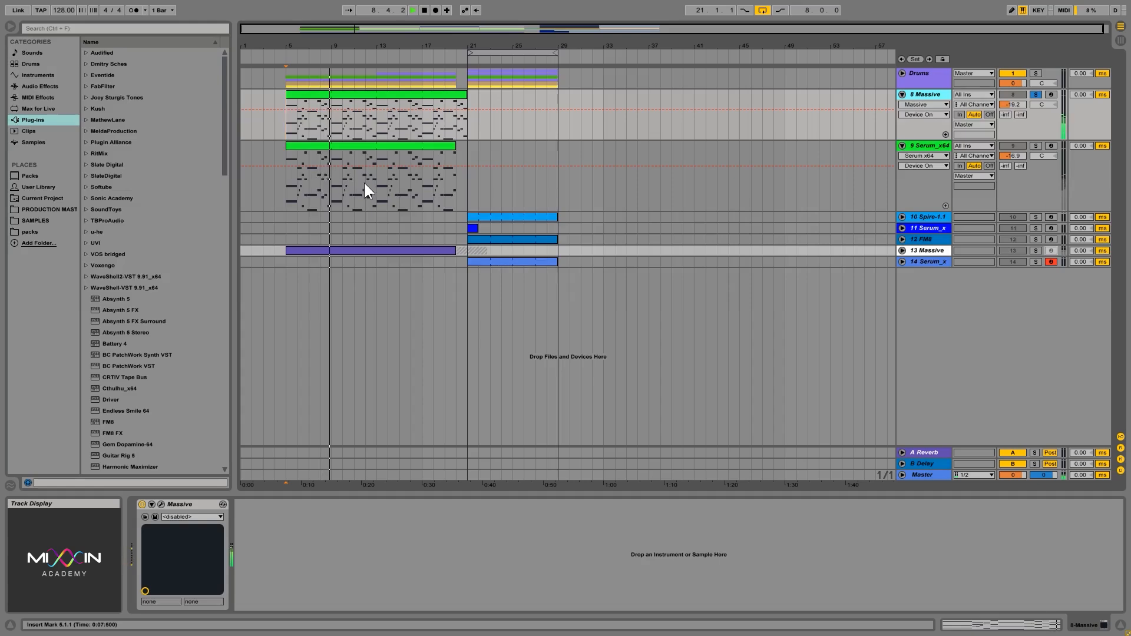
{"action": "key", "text": "space"}
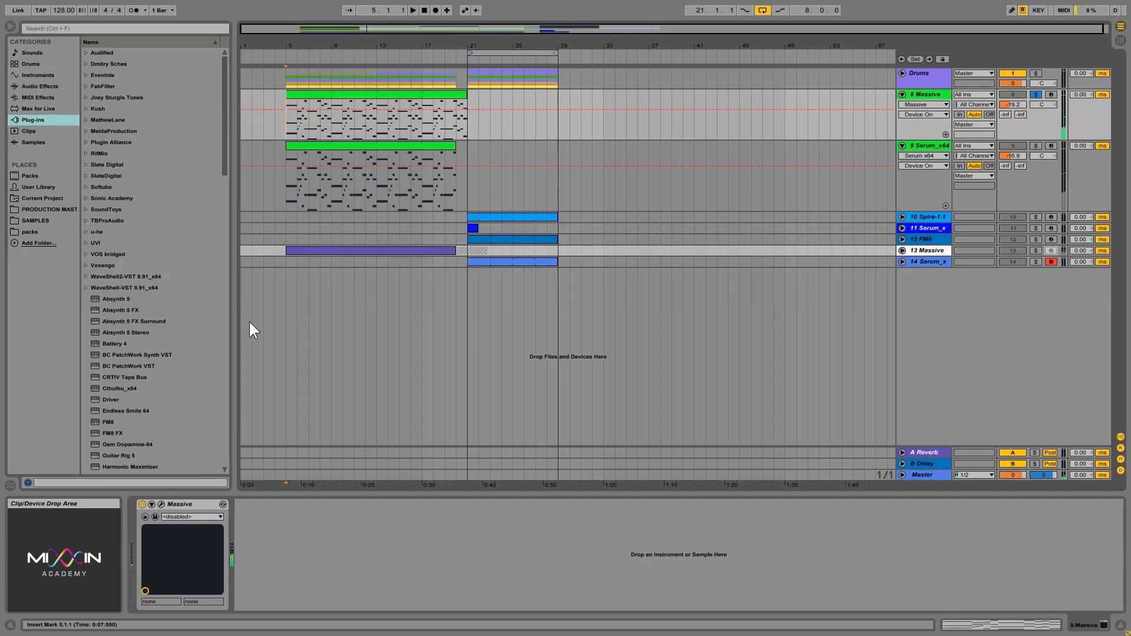
- Open the Massive synth on track 8, adjust its Filter 1 cutoff during playback to expose it for automation, and close the synth window
{"action": "left_click", "coordinate": [161, 504]}
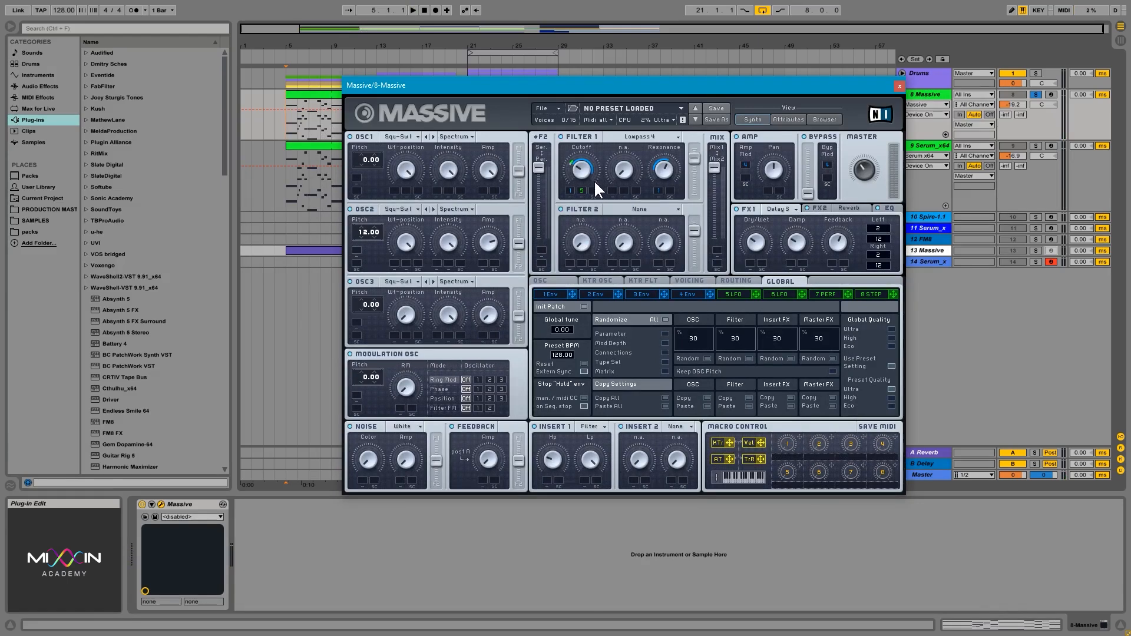
{"action": "key", "text": "space"}
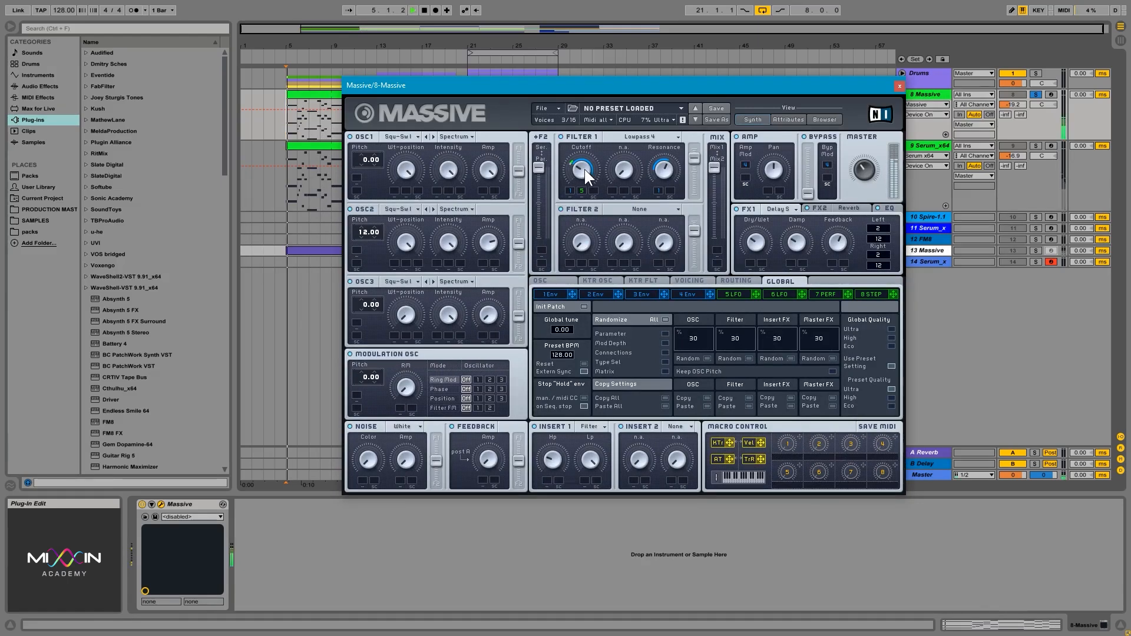
{"action": "left_click_drag", "start_coordinate": [584, 169], "coordinate": [584, 197]}
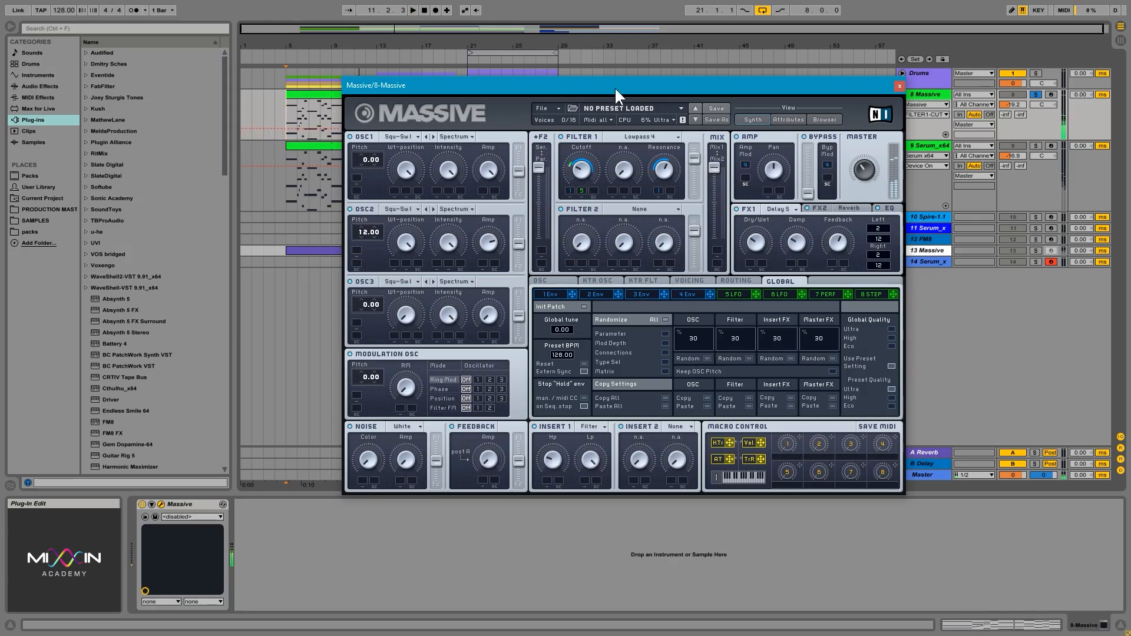
{"action": "left_click_drag", "start_coordinate": [613, 86], "coordinate": [603, 241]}
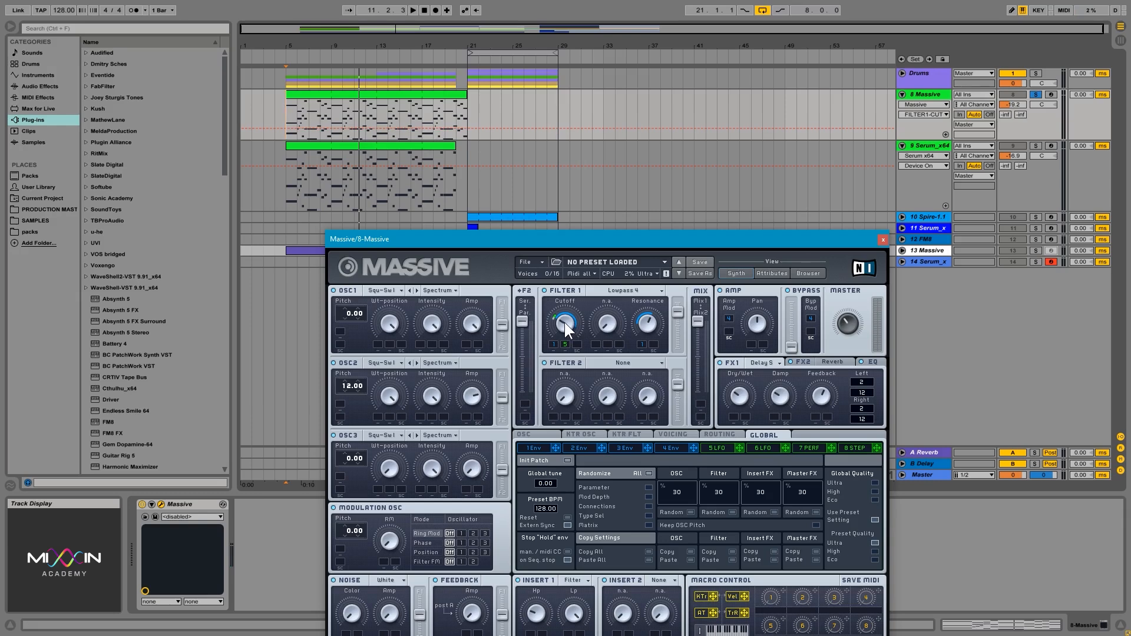
{"action": "left_click", "coordinate": [883, 240]}
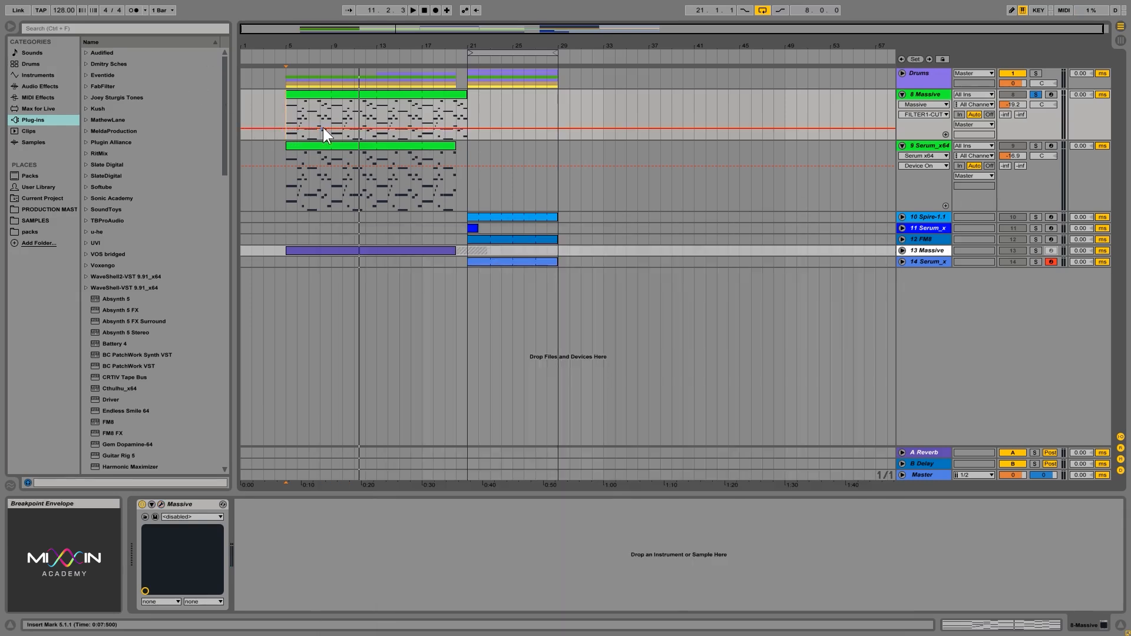
- Draw Filter 1 cutoff automation on the Massive track, rising from 0 at bar 5 to 27 at bar 20
{"action": "left_click", "coordinate": [458, 129]}
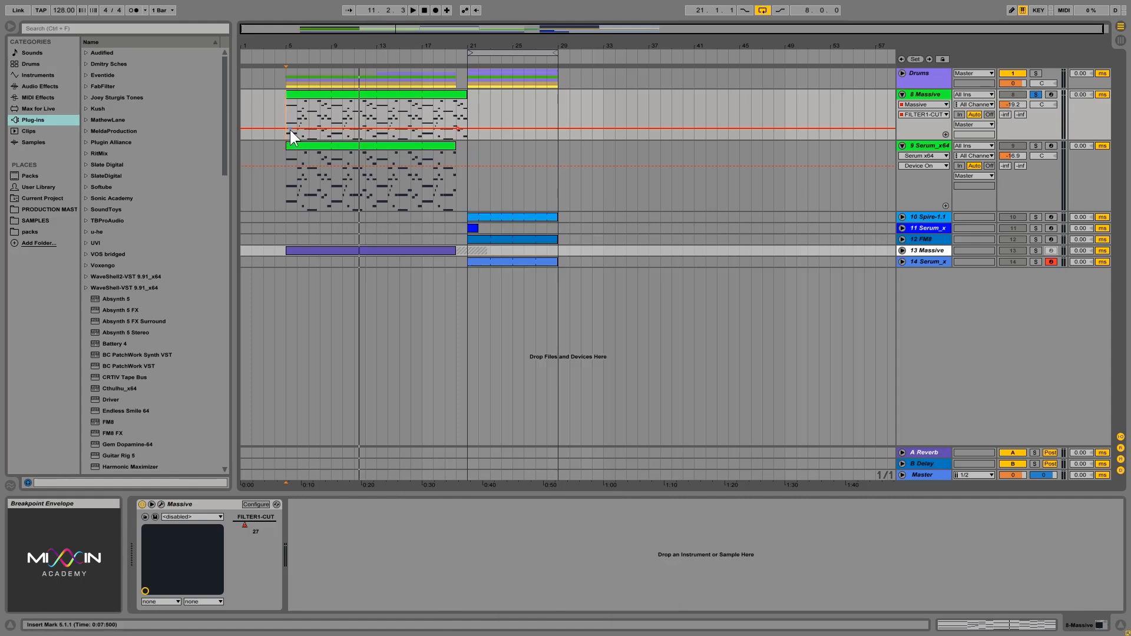
{"action": "left_click_drag", "start_coordinate": [290, 129], "coordinate": [286, 139]}
{"action": "left_click", "coordinate": [285, 132]}
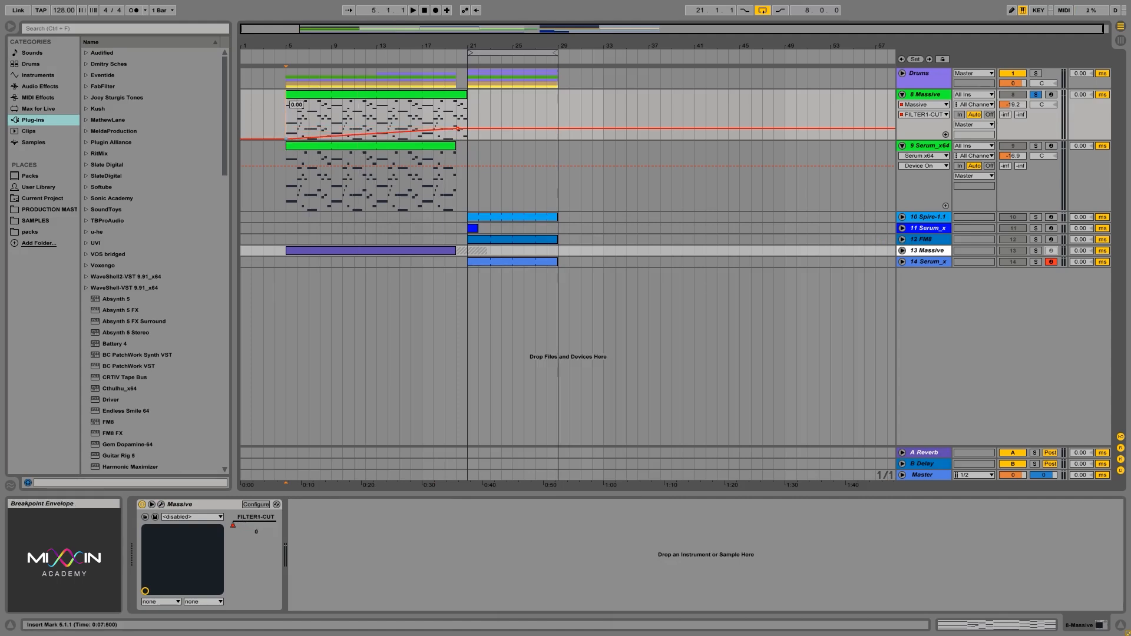
- Audition the cutoff ramp and raise its bar 20 breakpoint to about 36
{"action": "key", "text": "space"}
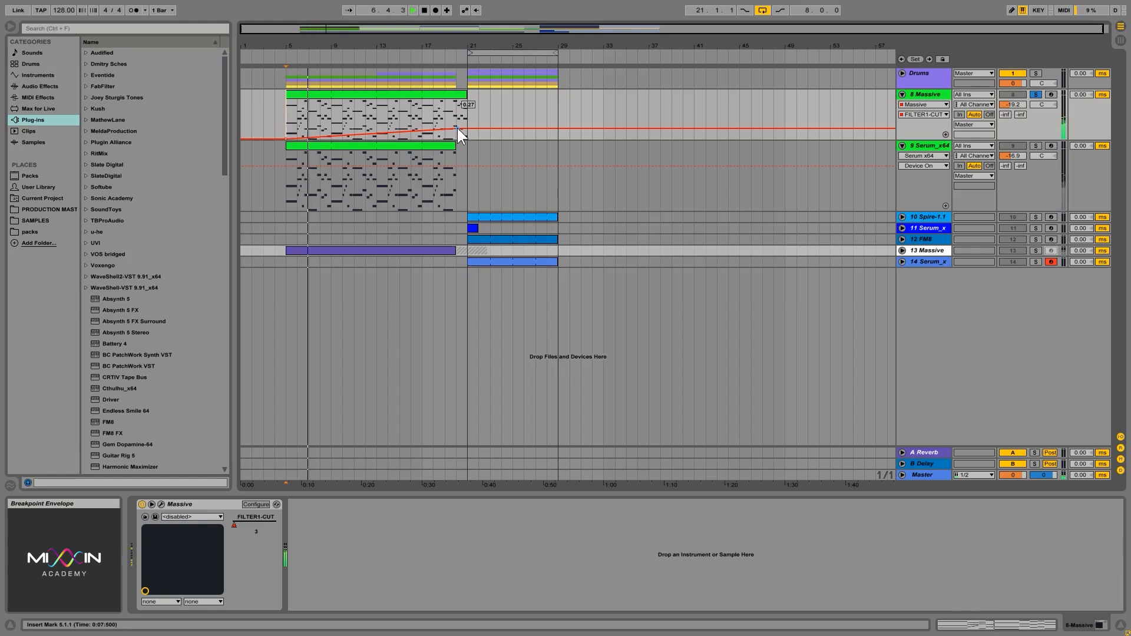
{"action": "key", "text": "space"}
{"action": "left_click_drag", "start_coordinate": [457, 128], "coordinate": [458, 129]}
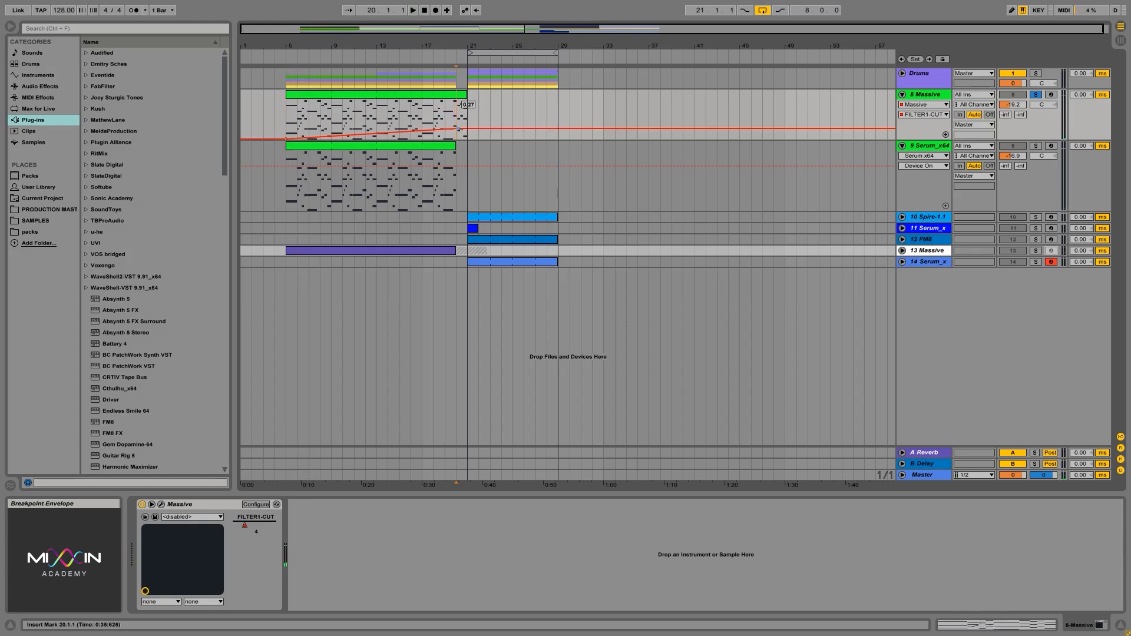
{"action": "key", "text": "space"}
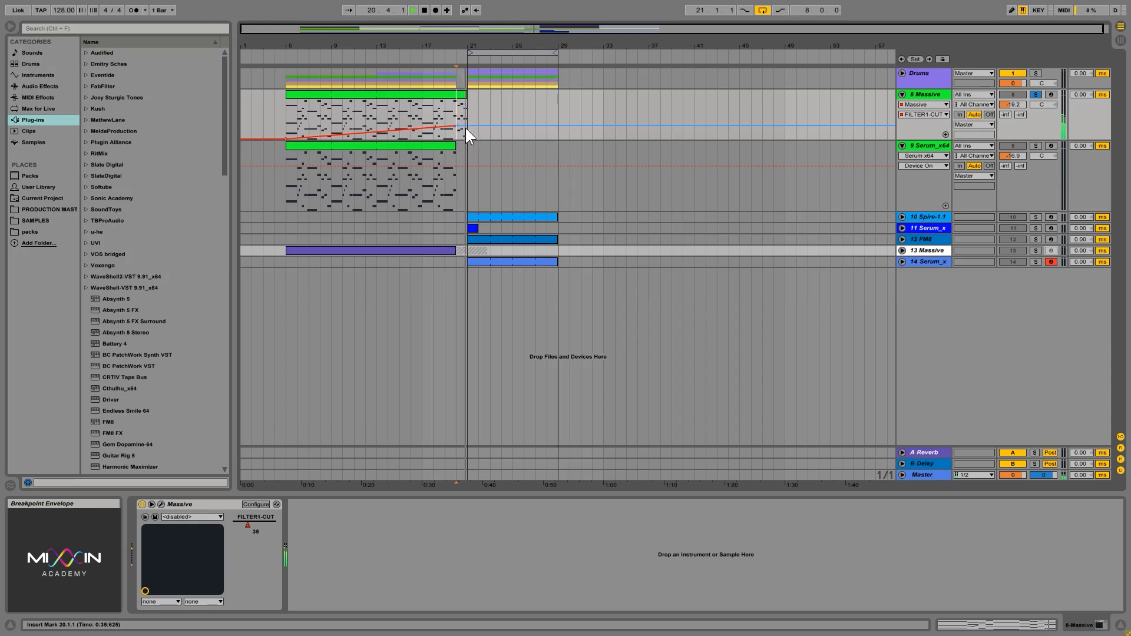
{"action": "key", "text": "space"}
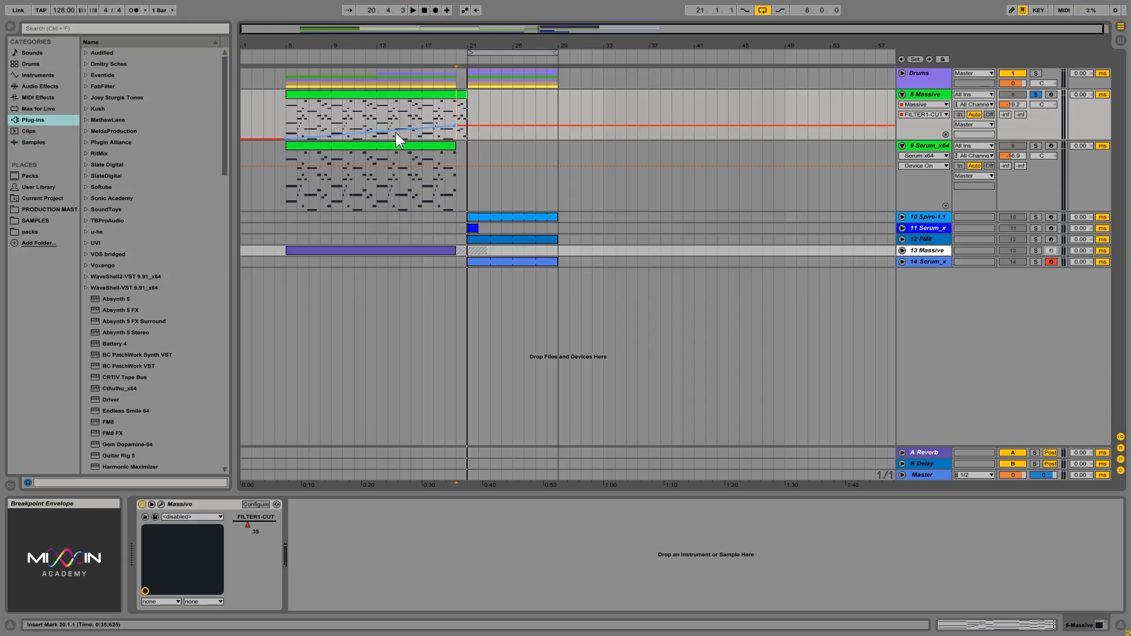
- Show the Filter 1 cutoff automation in its own taller lane and bend the bar 5 to 20 ramp into a slow-starting curve
{"action": "left_click", "coordinate": [946, 135]}
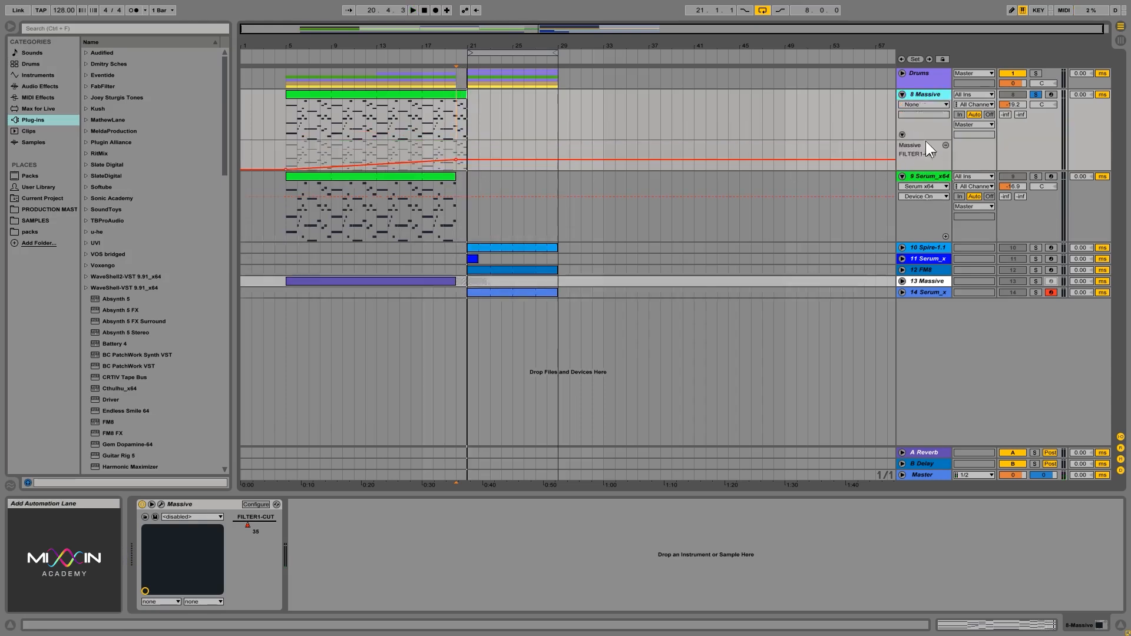
{"action": "left_click_drag", "start_coordinate": [920, 171], "coordinate": [920, 201]}
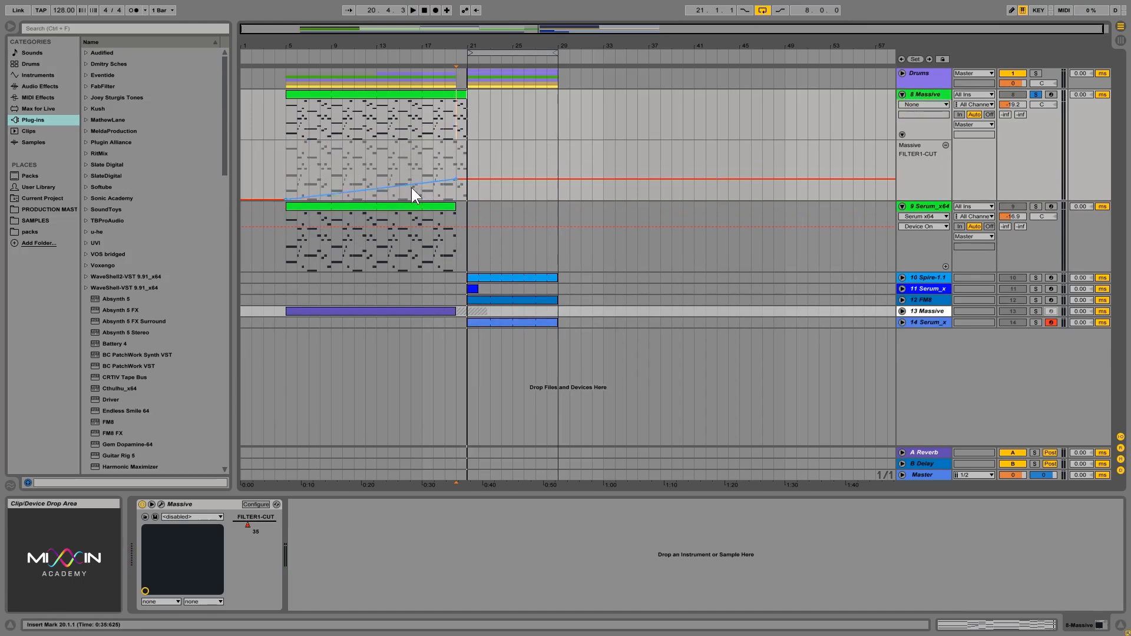
{"action": "left_click_drag", "start_coordinate": [411, 187], "coordinate": [389, 200]}
{"action": "key", "text": "ctrl+z"}
{"action": "left_click", "coordinate": [282, 125]}
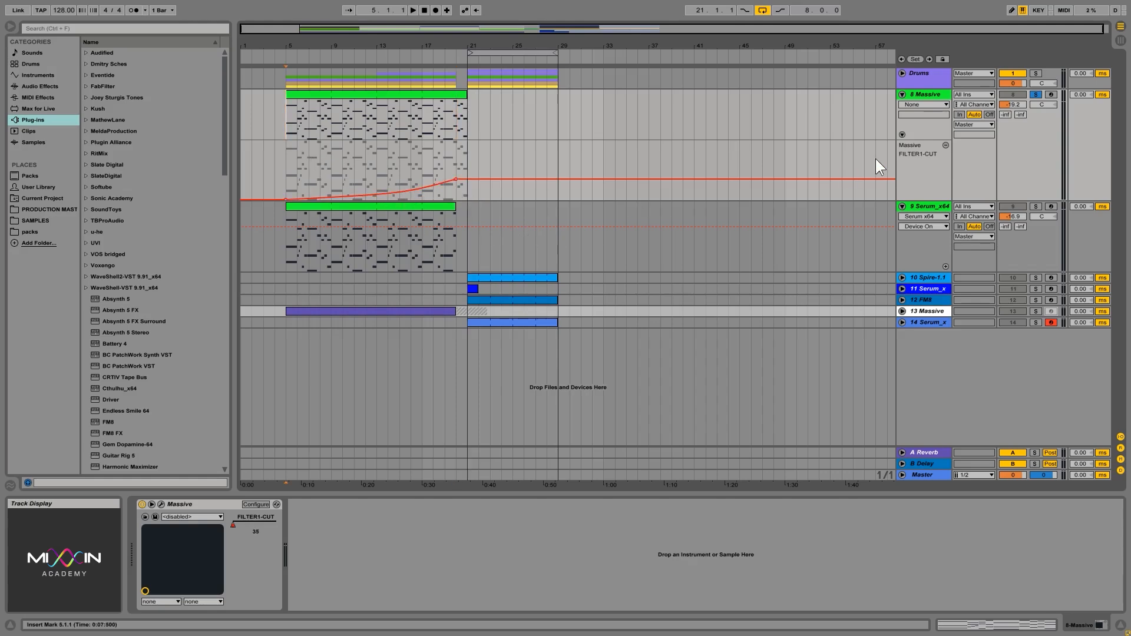
{"action": "left_click", "coordinate": [413, 10]}
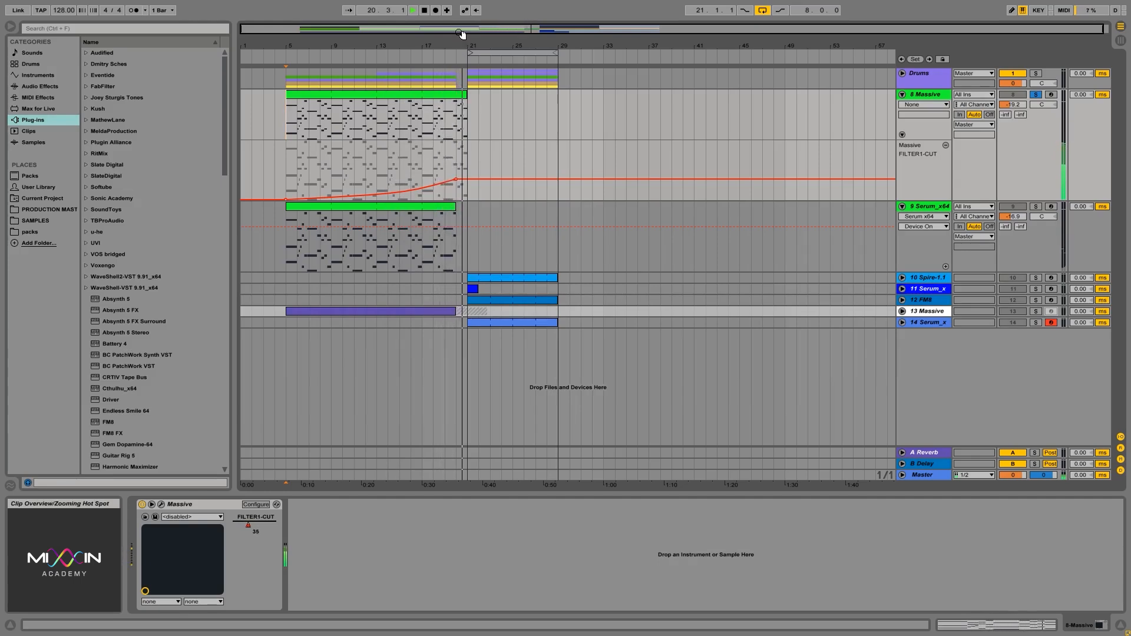
{"action": "key", "text": "space"}
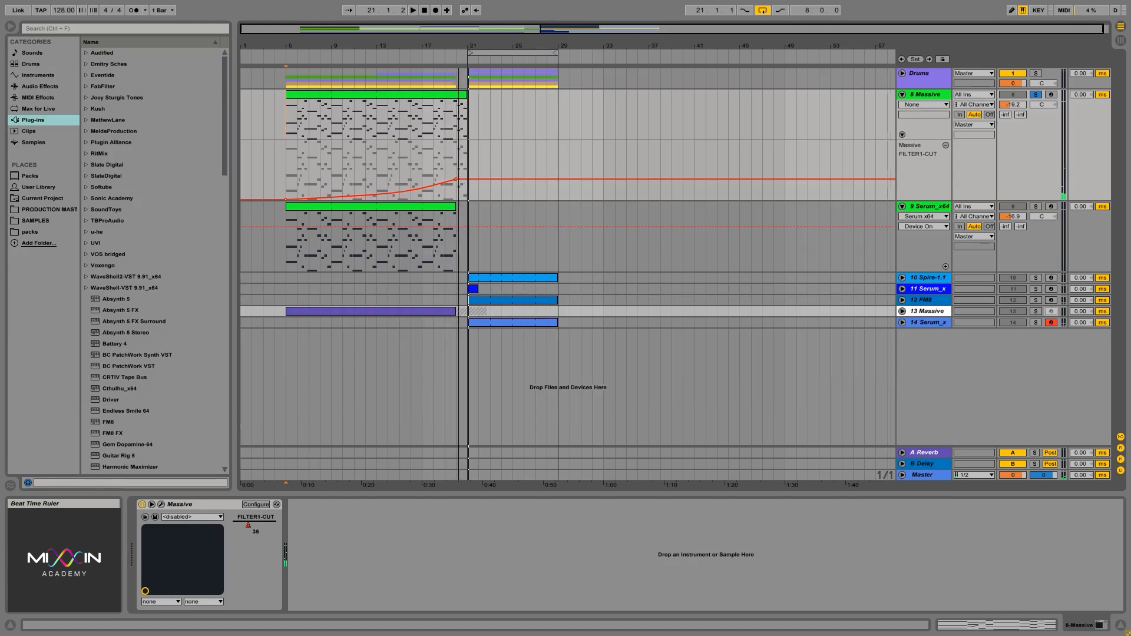
- Add cutoff breakpoints that hold the level until about beat 3 of bar 20 and drop to 0 at bar 21, and play the drop
{"action": "left_click_drag", "start_coordinate": [465, 47], "coordinate": [485, 86]}
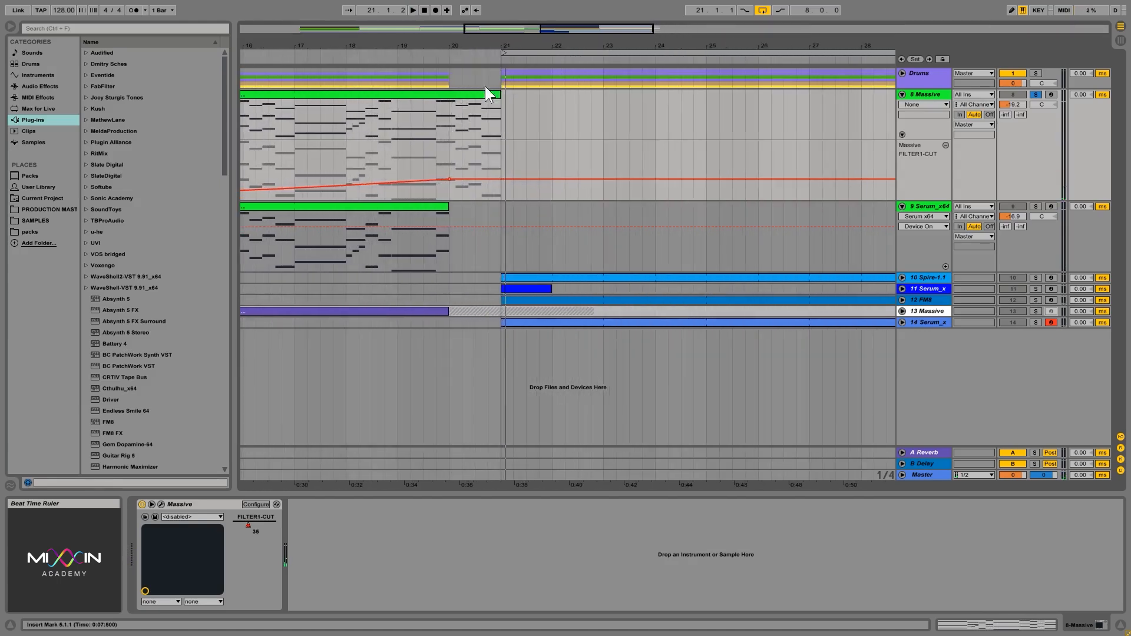
{"action": "left_click", "coordinate": [482, 178]}
{"action": "left_click_drag", "start_coordinate": [501, 180], "coordinate": [500, 201]}
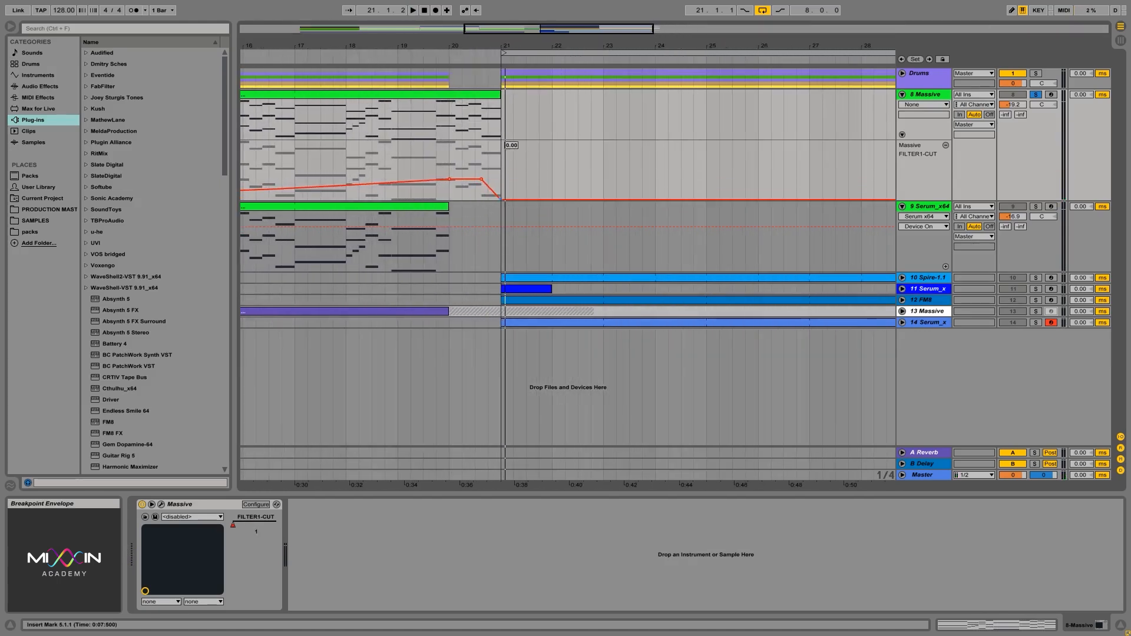
{"action": "left_click", "coordinate": [447, 125]}
{"action": "key", "text": "space"}
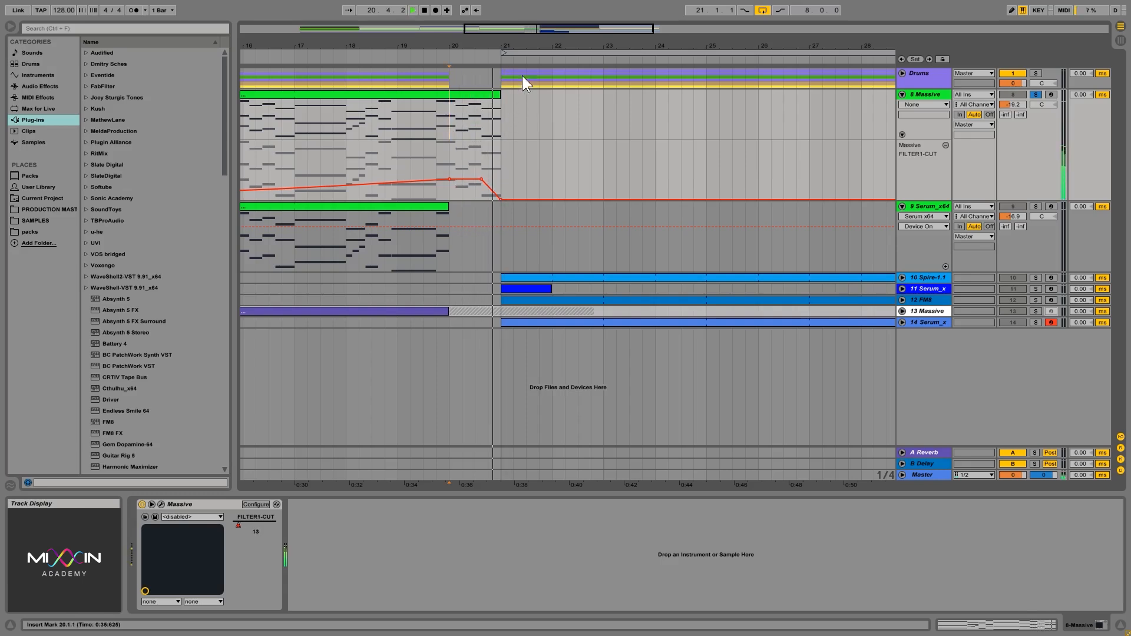
{"action": "key", "text": "space"}
- Solo the 9 Serum_x64 track and listen to it on its own from bar 5
{"action": "left_click_drag", "start_coordinate": [502, 47], "coordinate": [466, 49]}
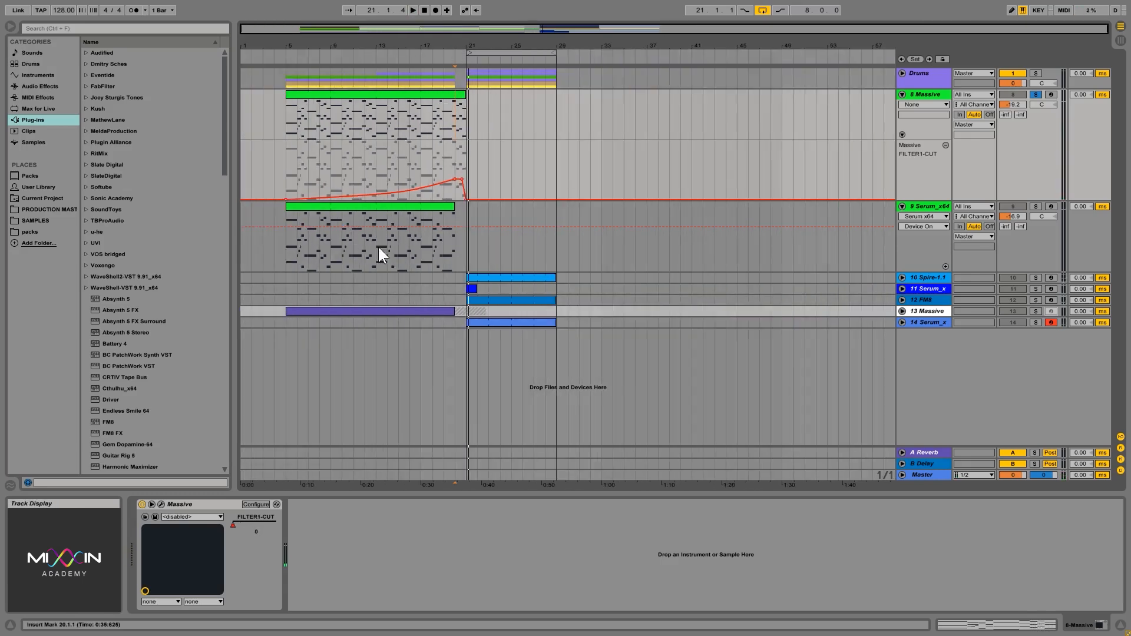
{"action": "left_click", "coordinate": [917, 210]}
{"action": "left_click", "coordinate": [1036, 206]}
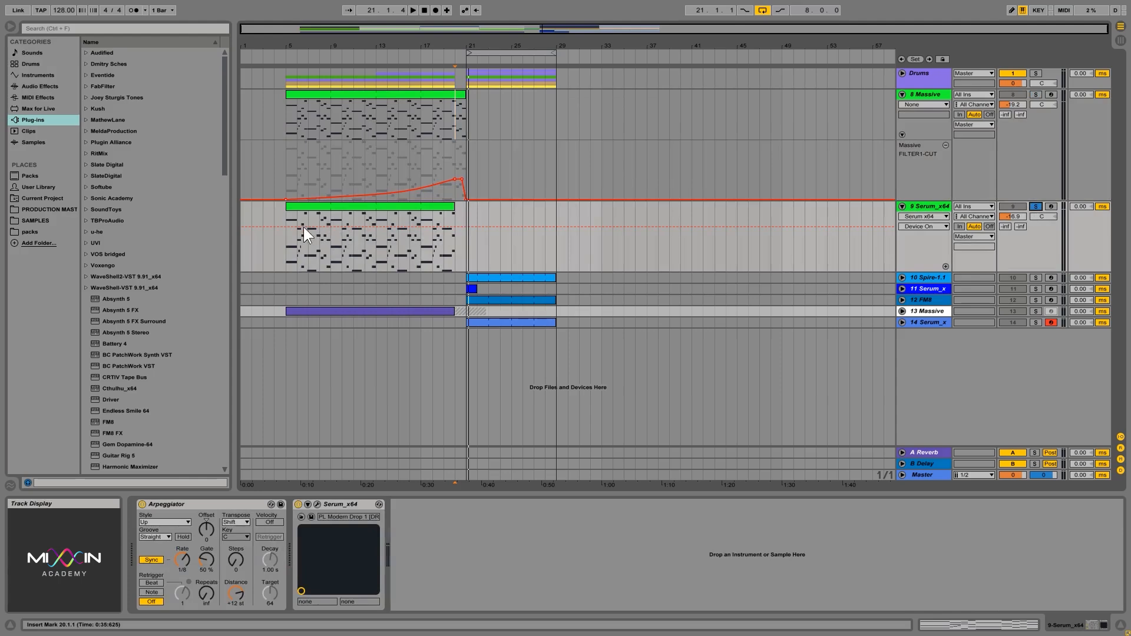
{"action": "left_click", "coordinate": [285, 249]}
{"action": "key", "text": "space"}
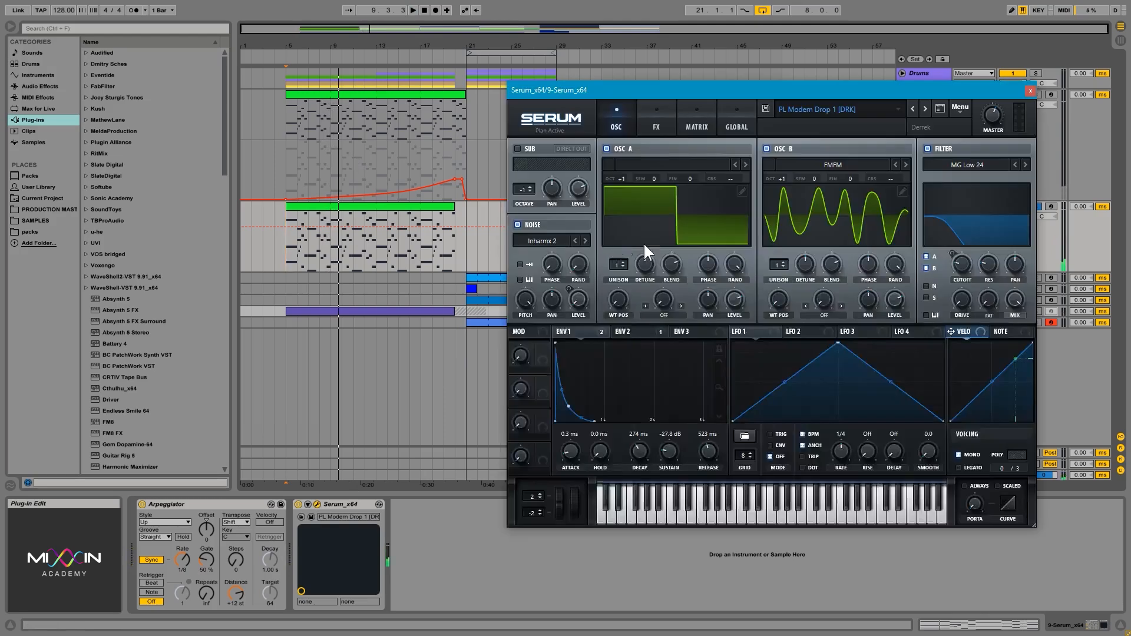
- In Serum's effects, enable the filter, set it to MG Low 12 and place it between the EQ and the delay
{"action": "left_click_drag", "start_coordinate": [843, 89], "coordinate": [743, 66]}
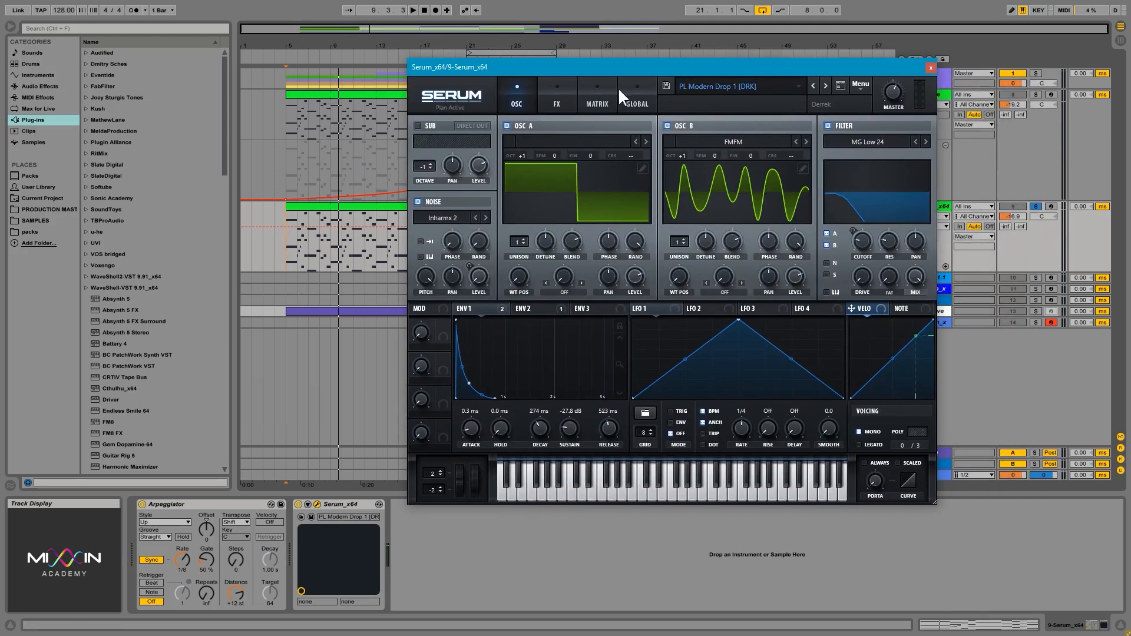
{"action": "left_click", "coordinate": [556, 99]}
{"action": "left_click_drag", "start_coordinate": [931, 213], "coordinate": [924, 273]}
{"action": "left_click", "coordinate": [420, 285]}
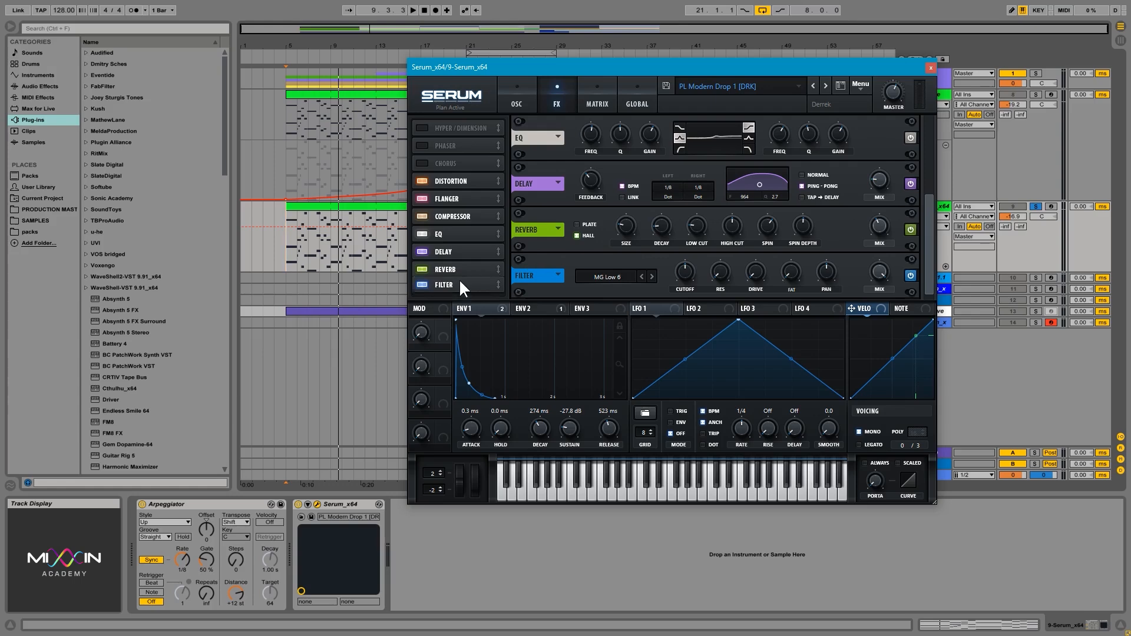
{"action": "left_click_drag", "start_coordinate": [458, 278], "coordinate": [466, 246]}
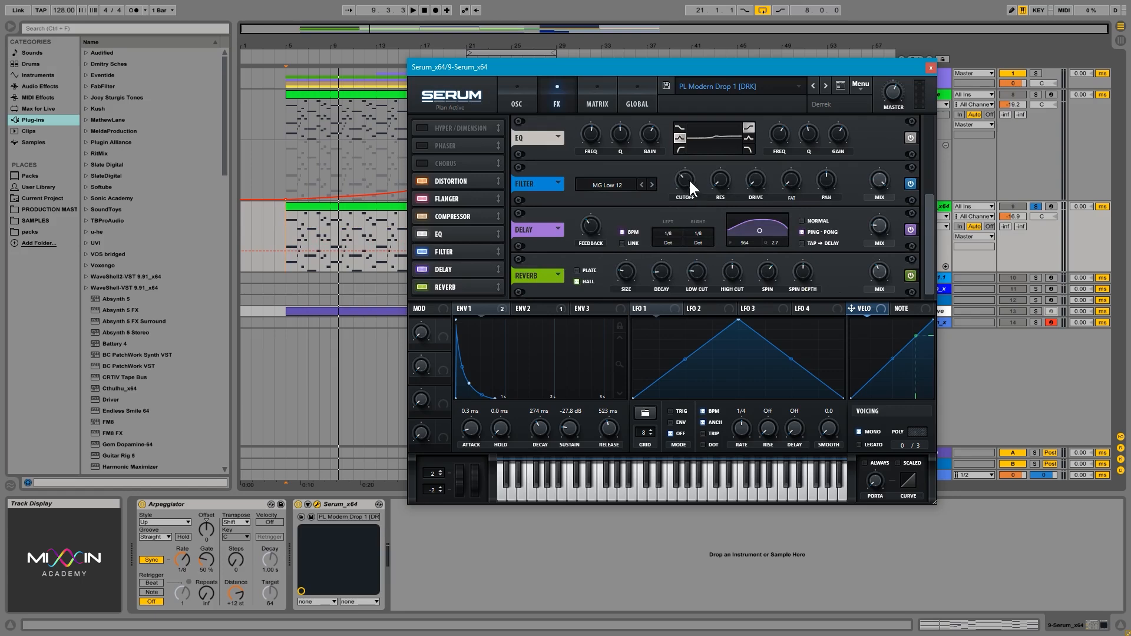
- Set the Serum effects filter's cutoff to 113 Hz during playback, exposing it for automation, and close the synth window
{"action": "key", "text": "space"}
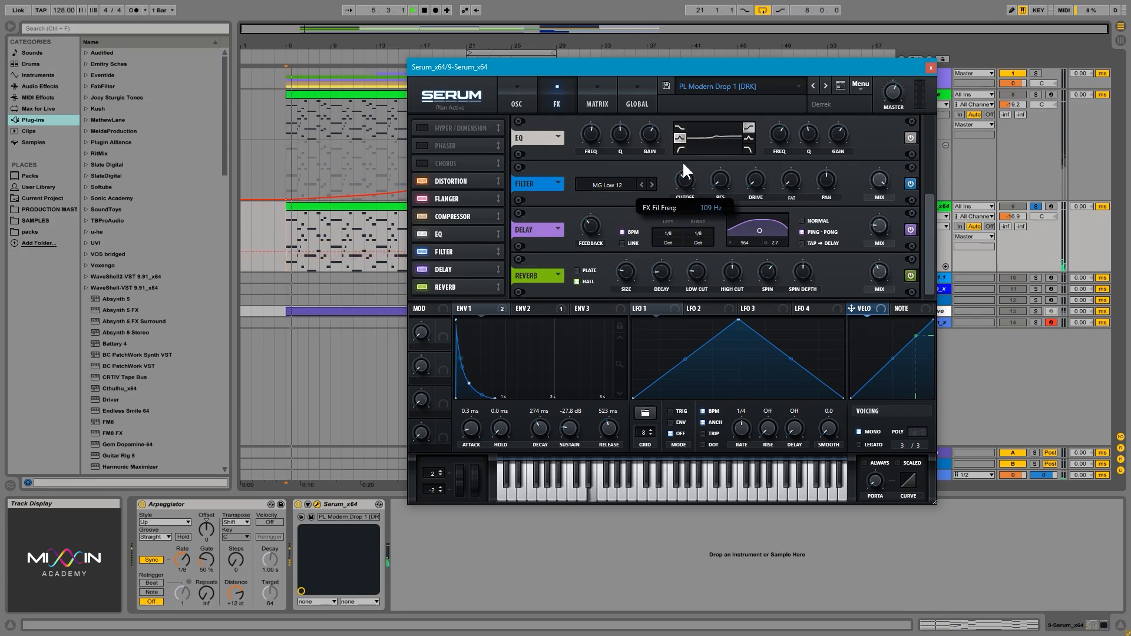
{"action": "left_click_drag", "start_coordinate": [684, 164], "coordinate": [678, 153]}
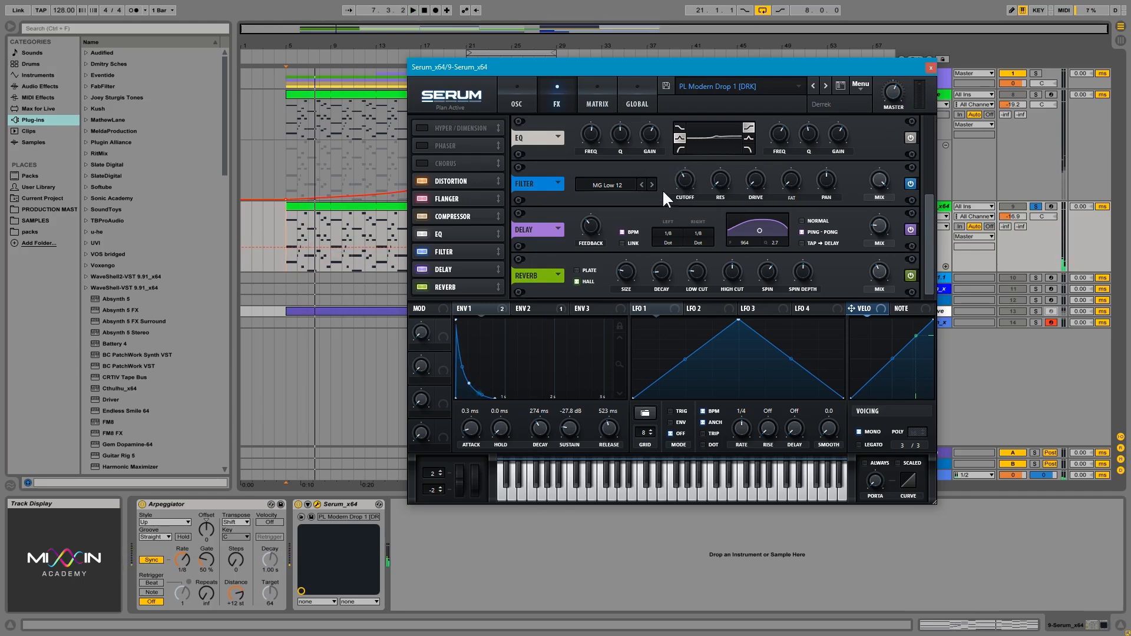
{"action": "mouse_move", "coordinate": [685, 182]}
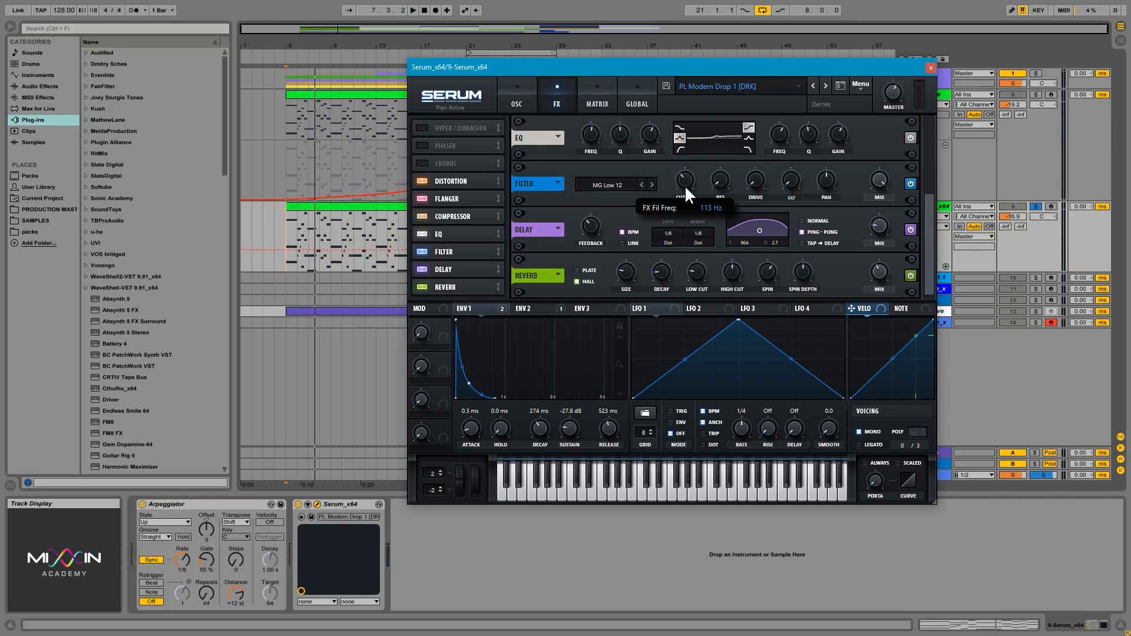
{"action": "left_click_drag", "start_coordinate": [708, 72], "coordinate": [753, 284]}
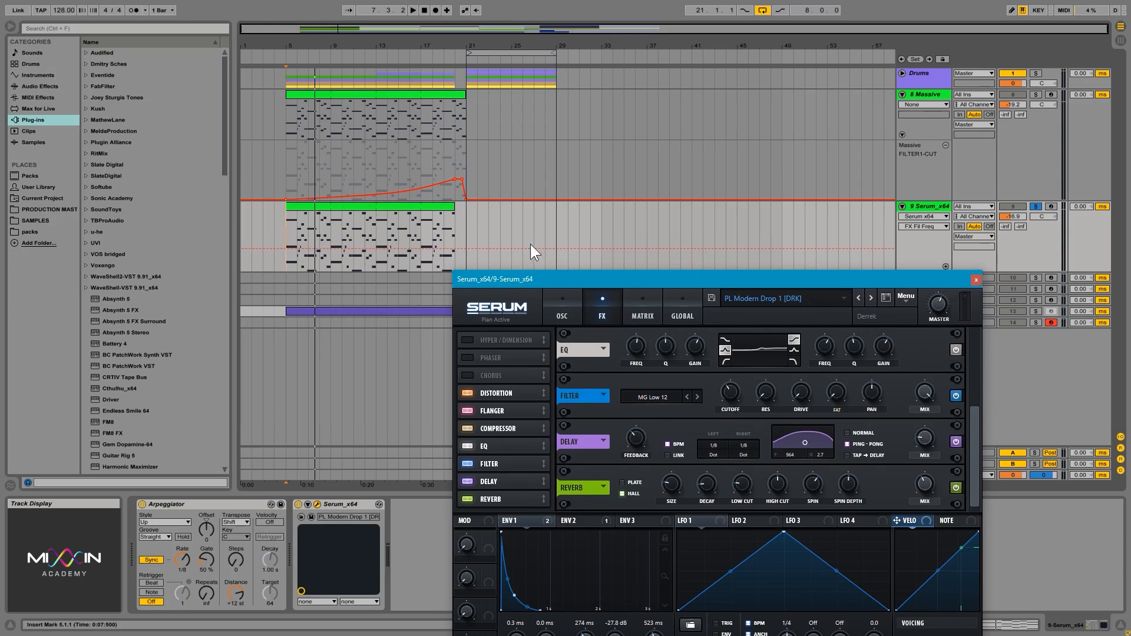
{"action": "left_click", "coordinate": [976, 279]}
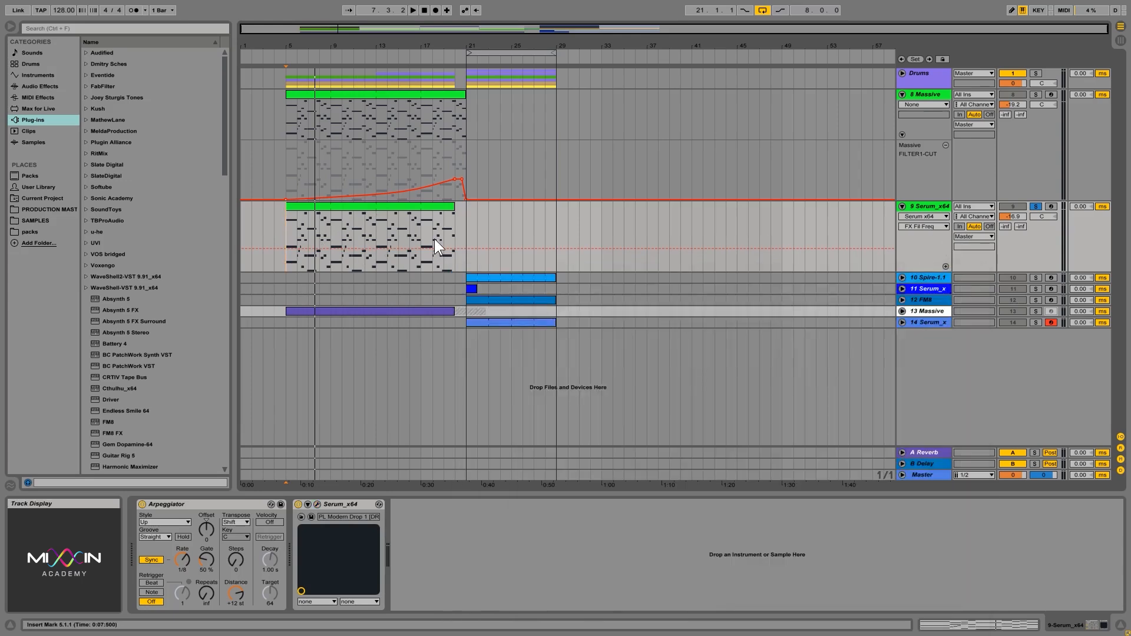
- On the 9 Serum_x64 track's FX Fil Freq automation, draw a cutoff ramp rising from bar 5 to 0.43 at bar 20, and play it
{"action": "left_click_drag", "start_coordinate": [446, 248], "coordinate": [455, 246]}
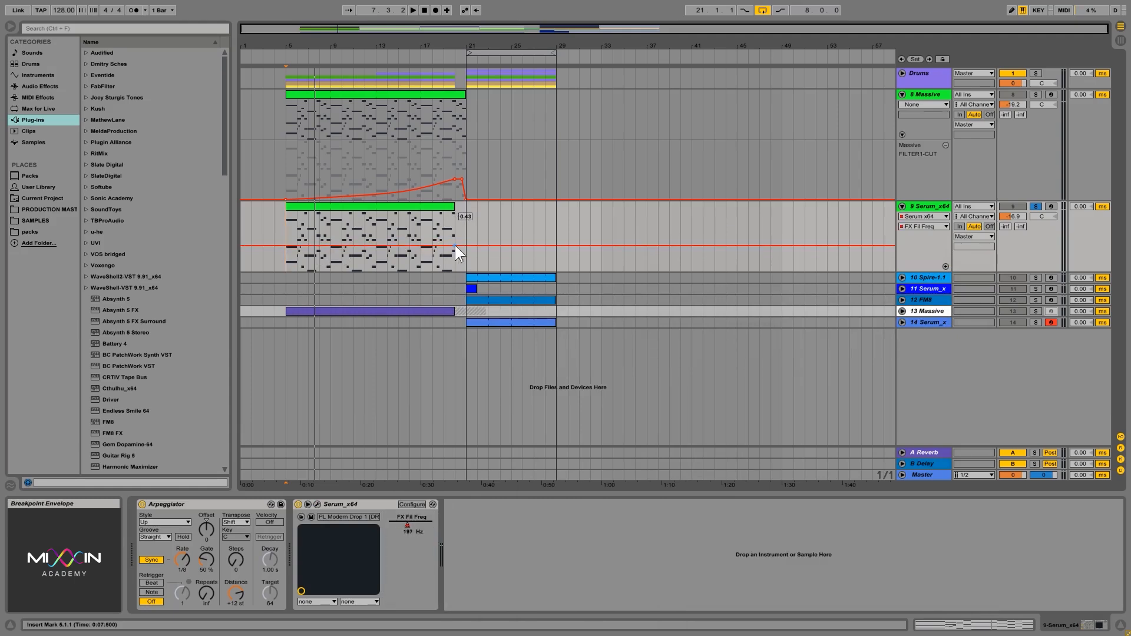
{"action": "left_click_drag", "start_coordinate": [293, 246], "coordinate": [287, 254]}
{"action": "left_click", "coordinate": [285, 243]}
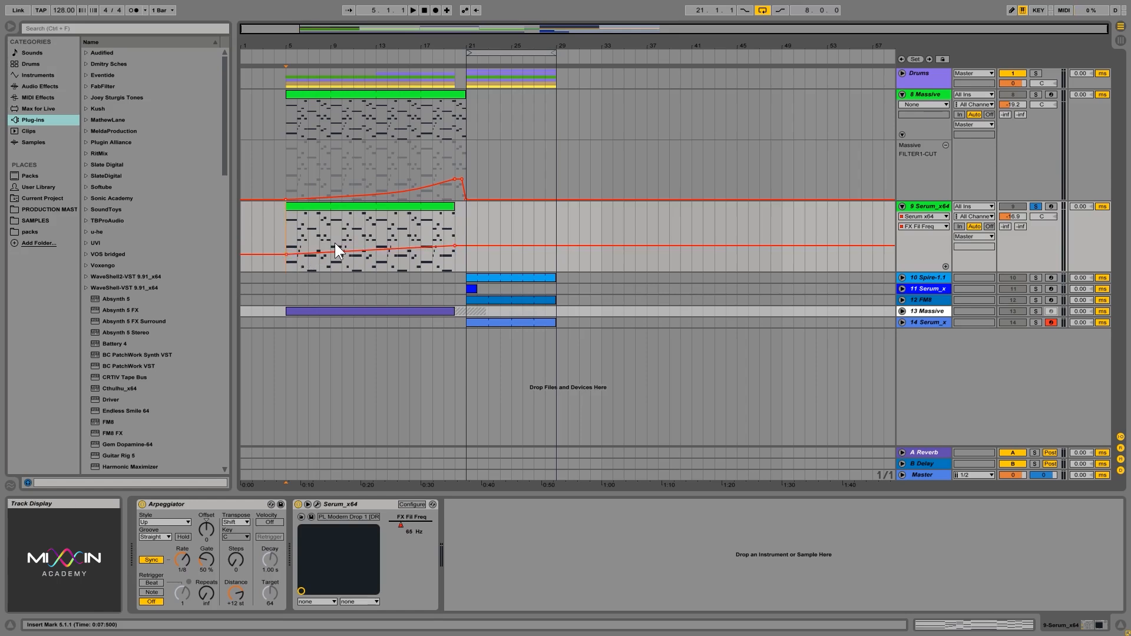
{"action": "left_click", "coordinate": [413, 10]}
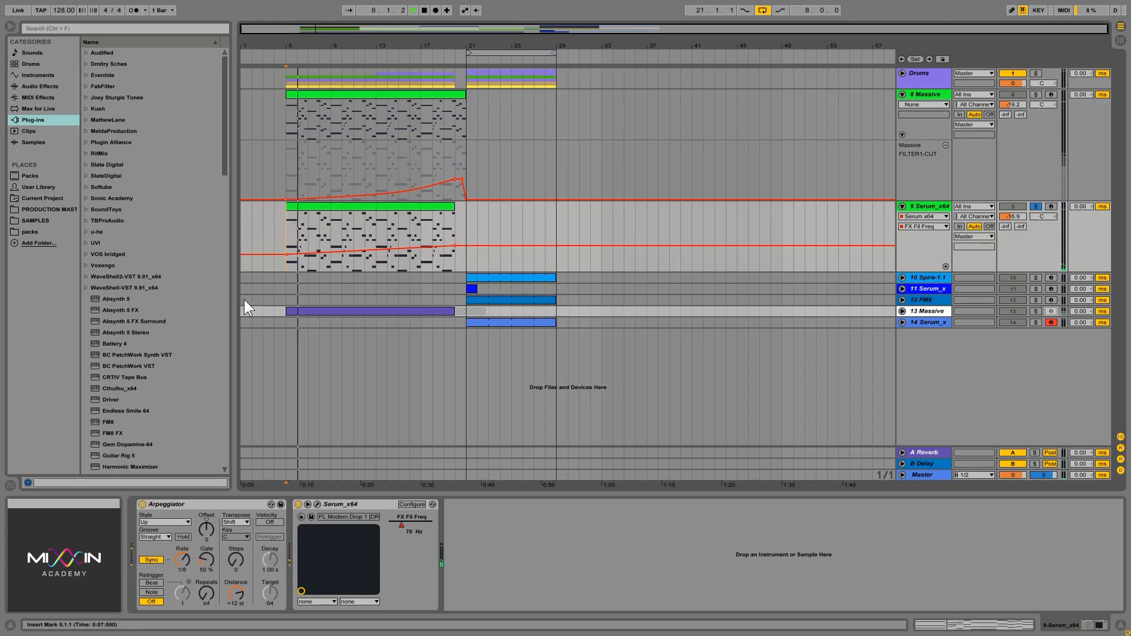
- Raise the Serum cutoff ramp to start at about 184 Hz at bar 5 and reach 1.00 at bar 20, and play it back
{"action": "left_click_drag", "start_coordinate": [285, 256], "coordinate": [286, 246]}
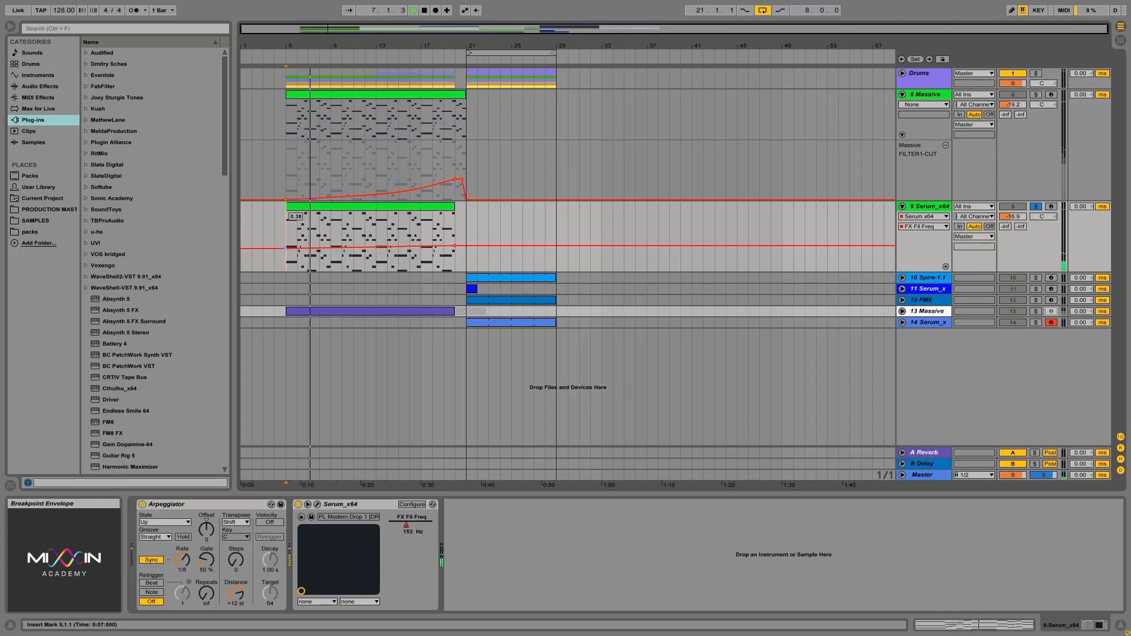
{"action": "mouse_move", "coordinate": [453, 246]}
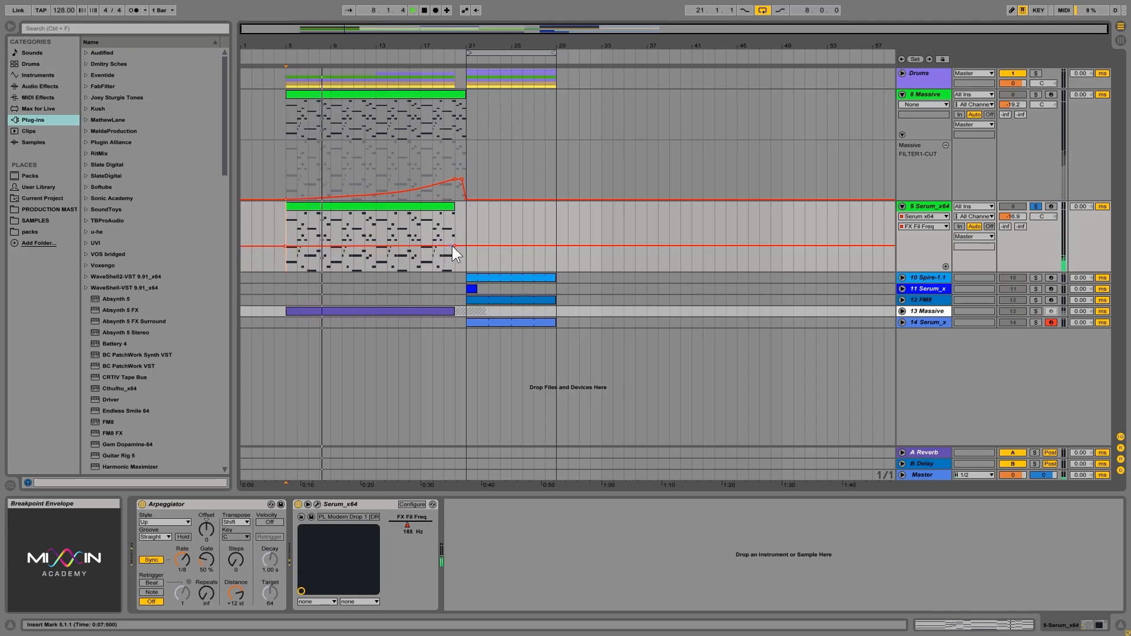
{"action": "left_click_drag", "start_coordinate": [454, 244], "coordinate": [453, 211]}
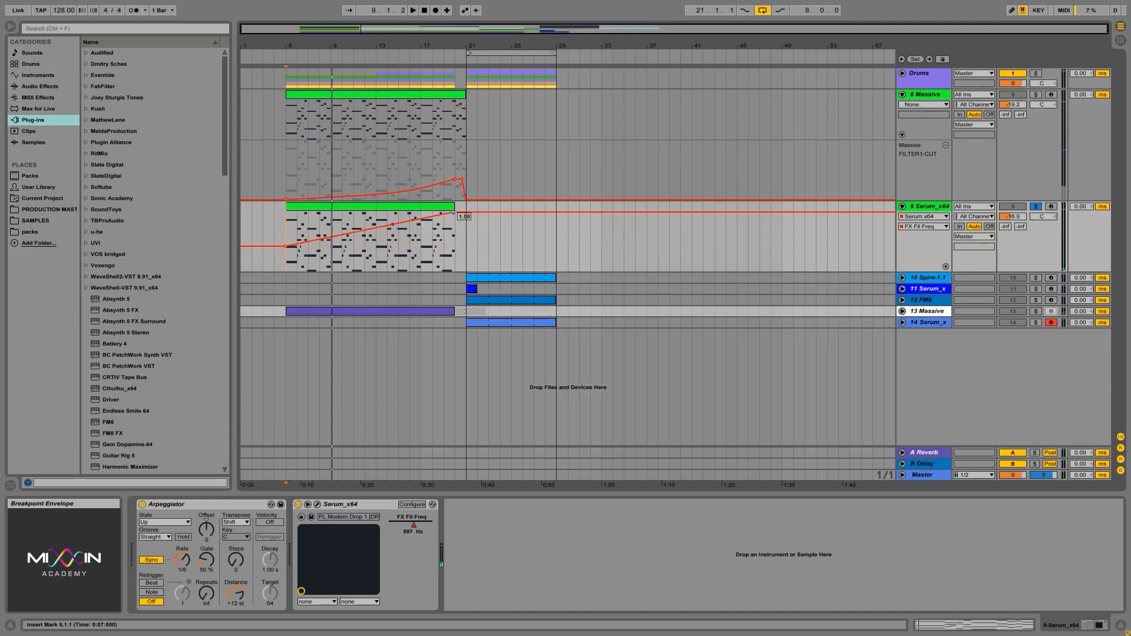
{"action": "left_click", "coordinate": [425, 225]}
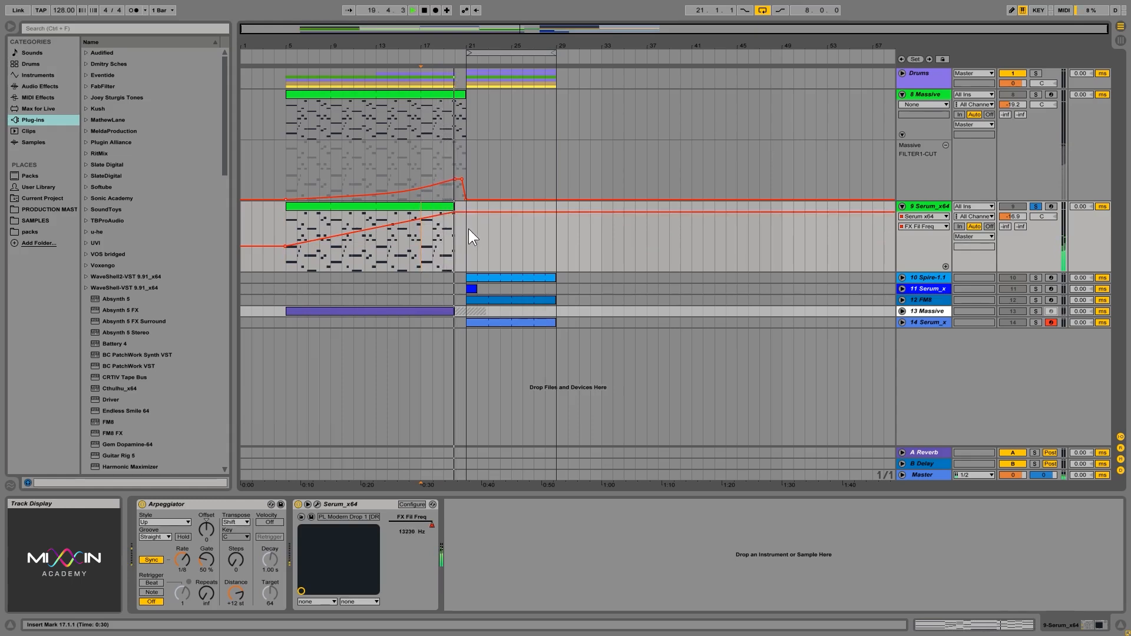
{"action": "key", "text": "space"}
{"action": "left_click", "coordinate": [288, 226]}
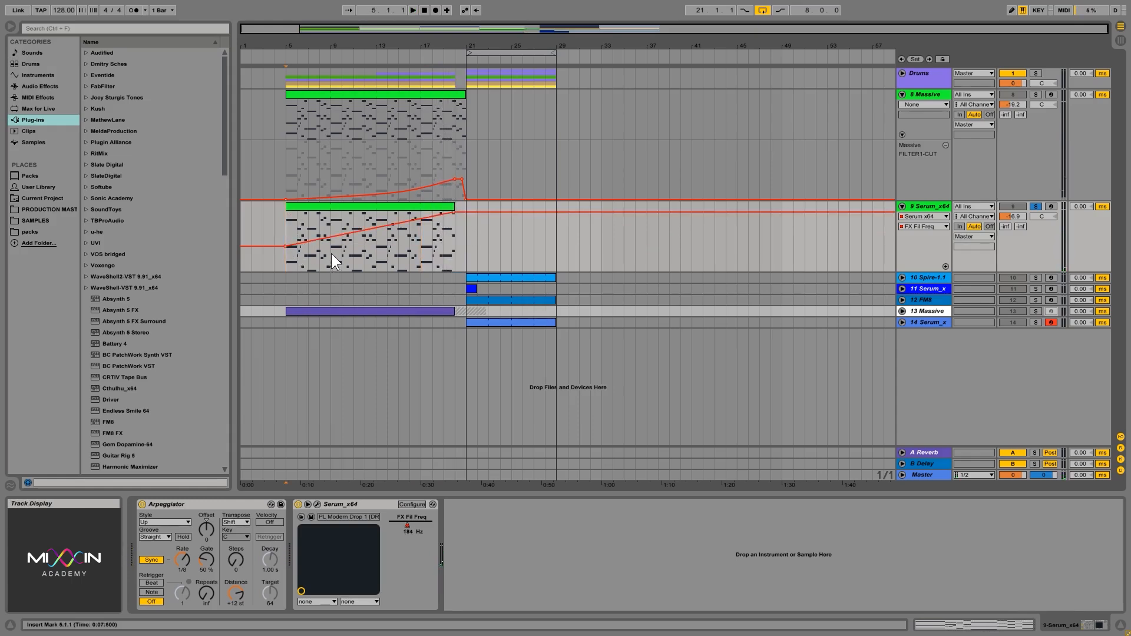
{"action": "key", "text": "space"}
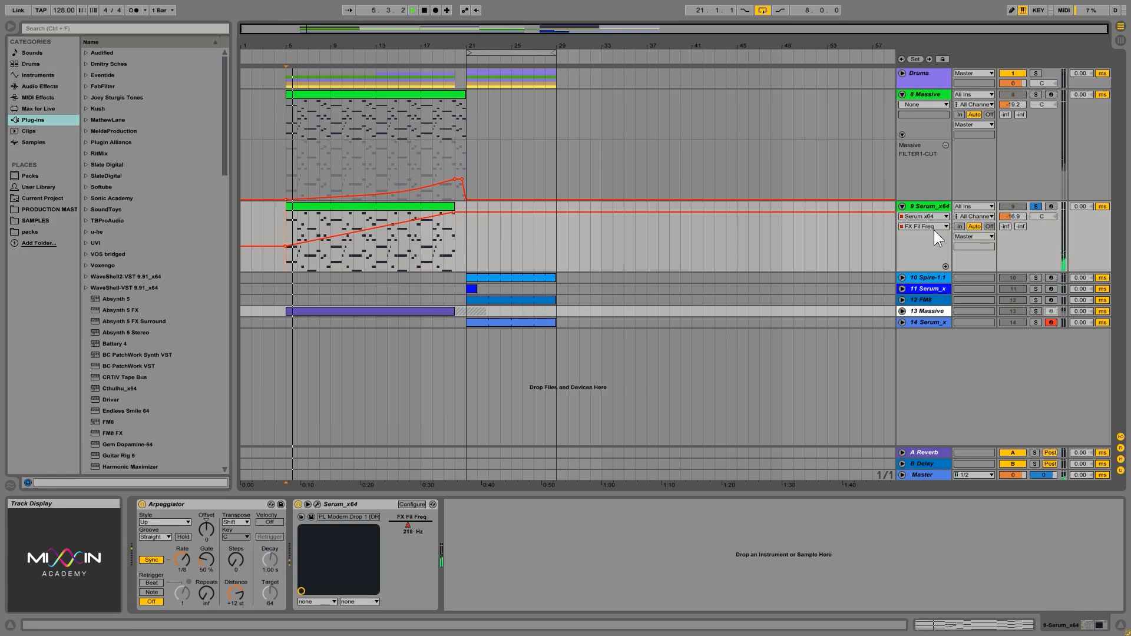
{"action": "key", "text": "space"}
- Unsolo the 9 Serum_x64 track and fold the 8 Massive and 9 Serum_x64 tracks
{"action": "left_click", "coordinate": [1036, 206]}
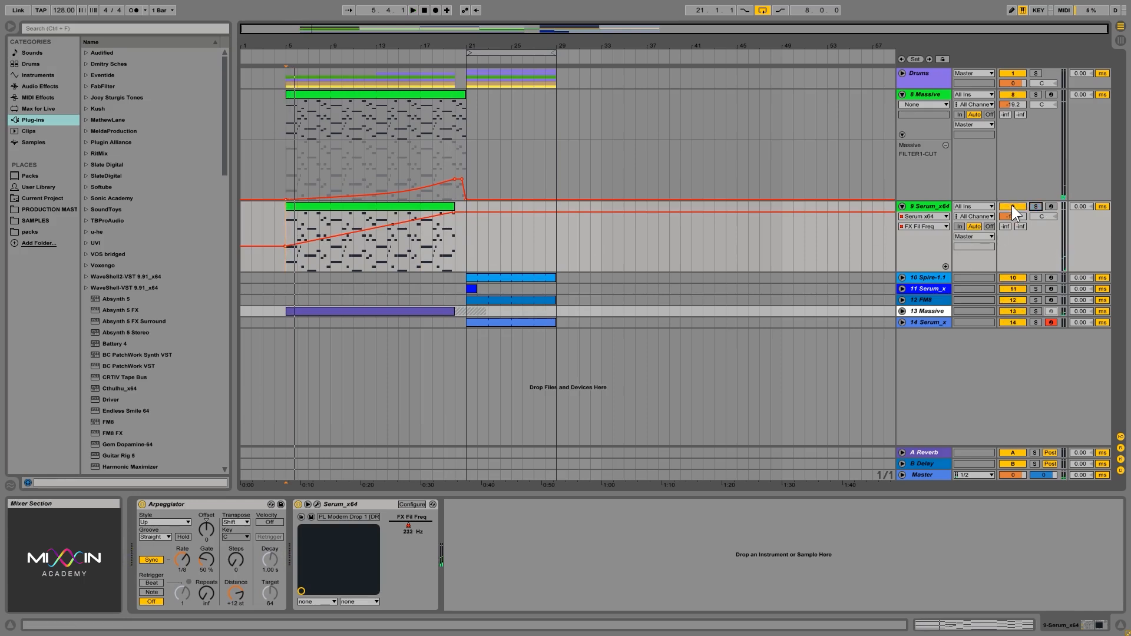
{"action": "left_click", "coordinate": [901, 95]}
{"action": "left_click", "coordinate": [902, 106]}
- Audition the build-up with the Drums group's Auto Filter selected, and unfold the group to show the filter's Frequency automation
{"action": "left_click", "coordinate": [919, 75]}
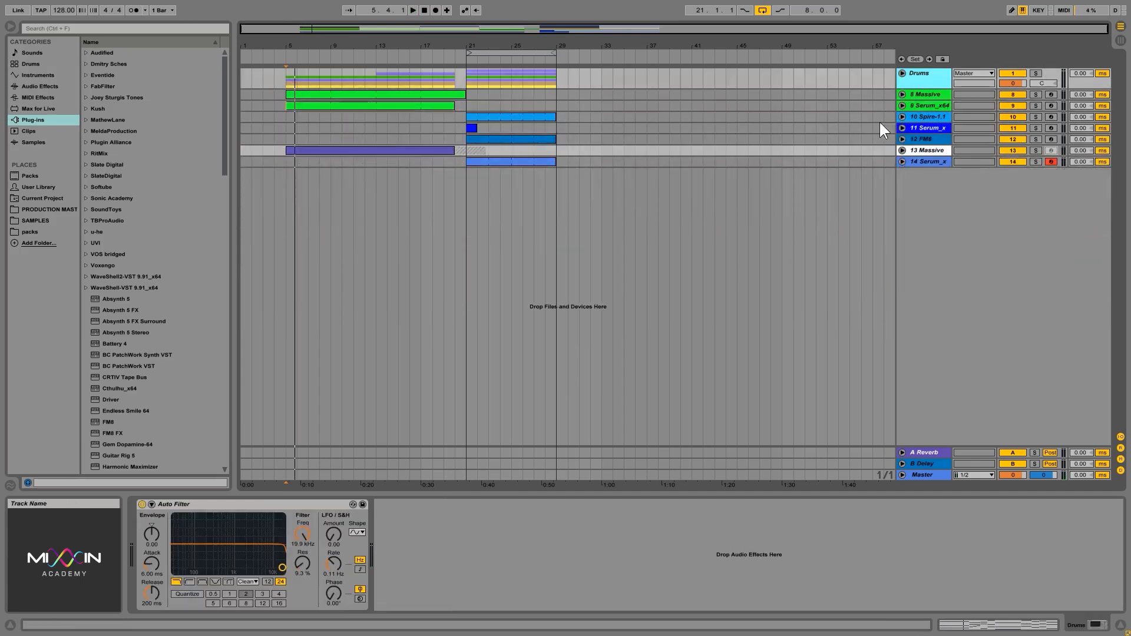
{"action": "mouse_move", "coordinate": [299, 536]}
{"action": "left_mouse_down"}
{"action": "mouse_move", "coordinate": [301, 570]}
{"action": "mouse_move", "coordinate": [301, 532]}
{"action": "left_mouse_up"}
{"action": "key", "text": "space"}
{"action": "key", "text": "space"}
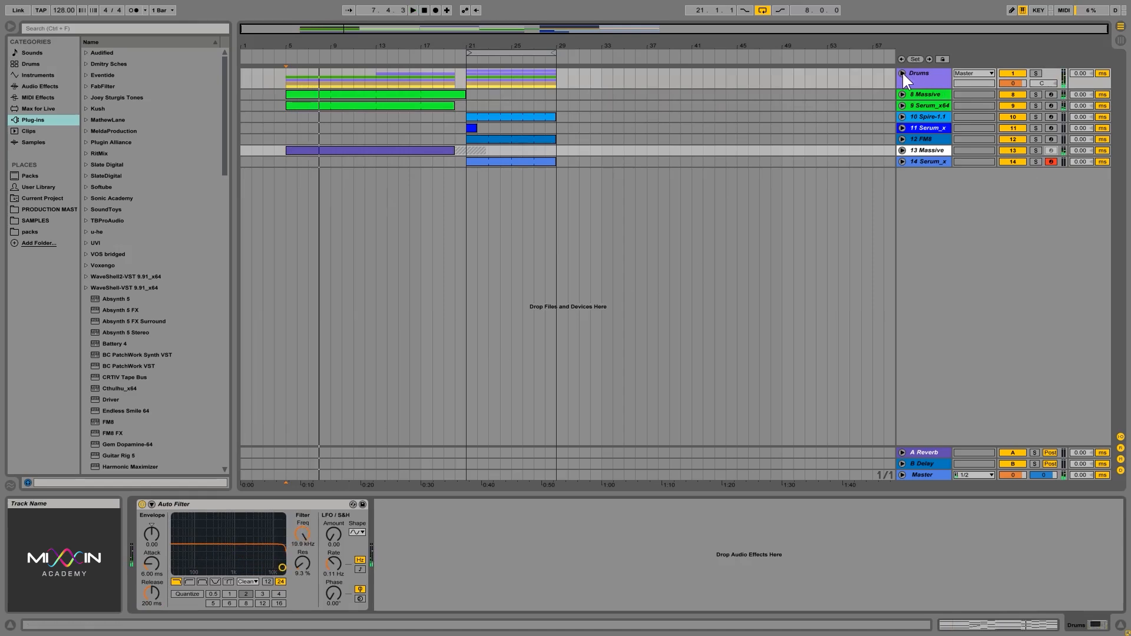
{"action": "left_click", "coordinate": [902, 73]}
{"action": "left_click", "coordinate": [945, 113]}
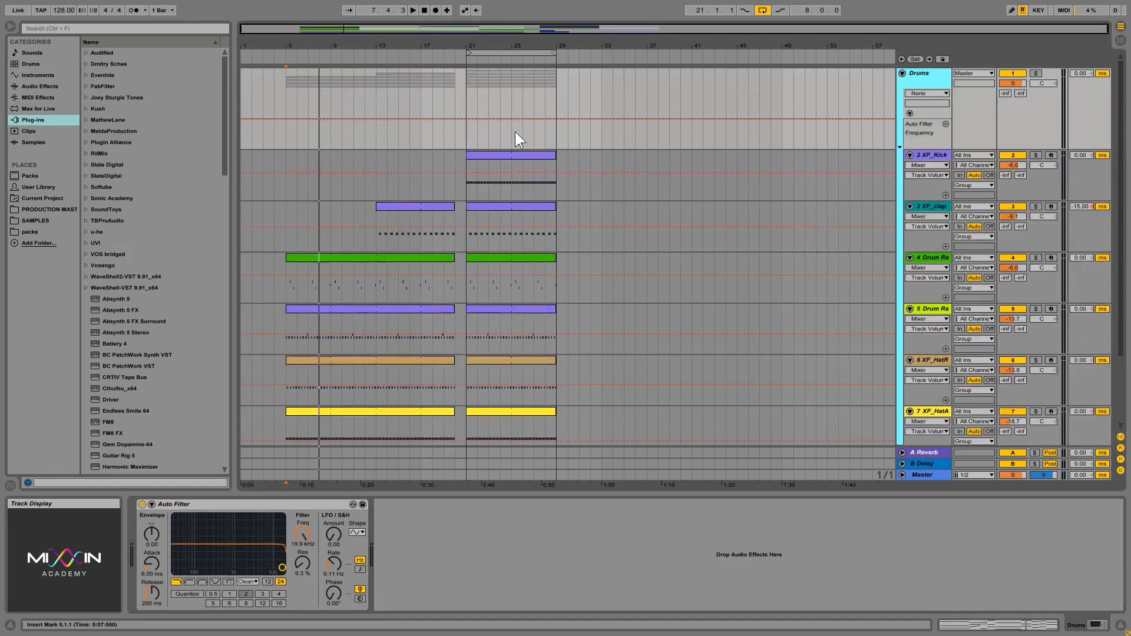
{"action": "left_click", "coordinate": [302, 533]}
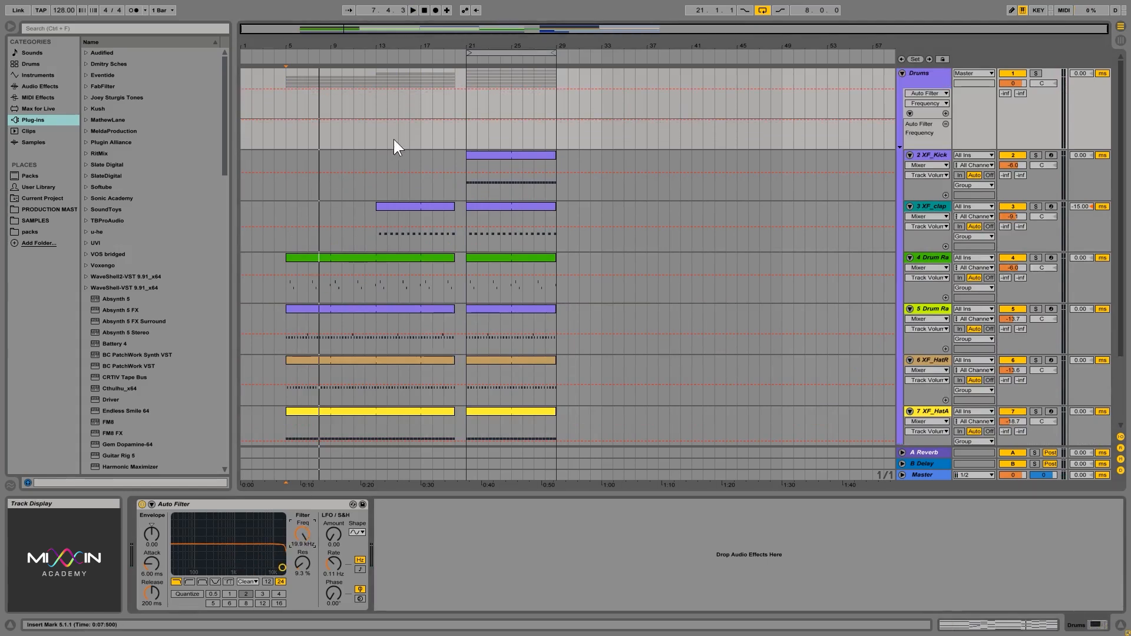
- Automate the Drums Auto Filter Frequency from about 587 Hz at bar 5 up to 19.9 kHz at bar 20, and play the build-up
{"action": "left_click", "coordinate": [455, 118]}
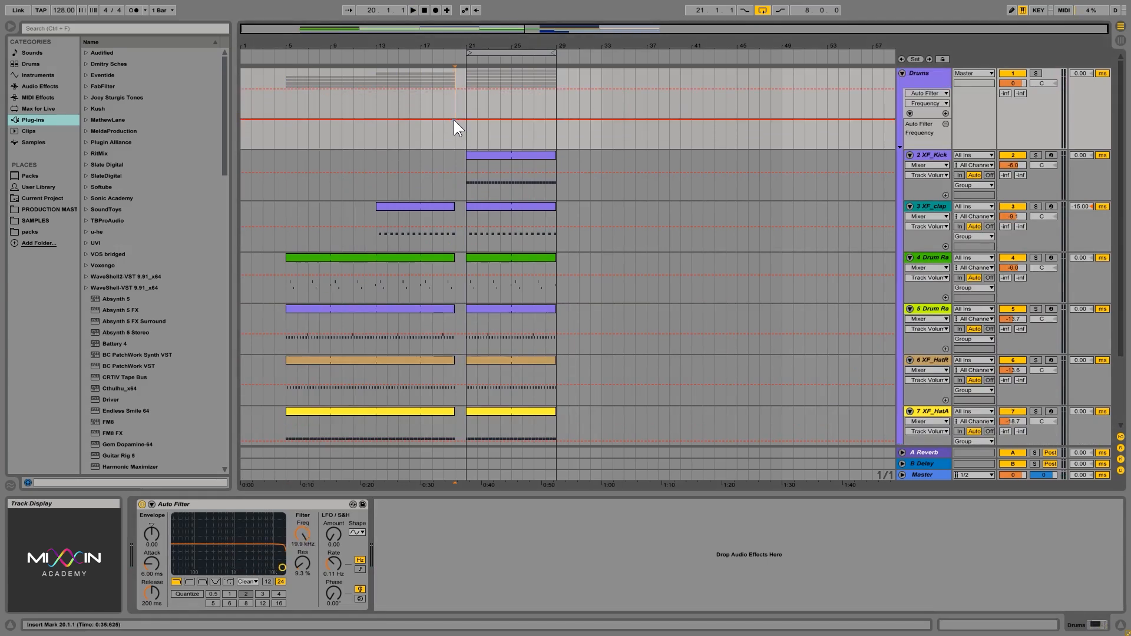
{"action": "left_click", "coordinate": [455, 123]}
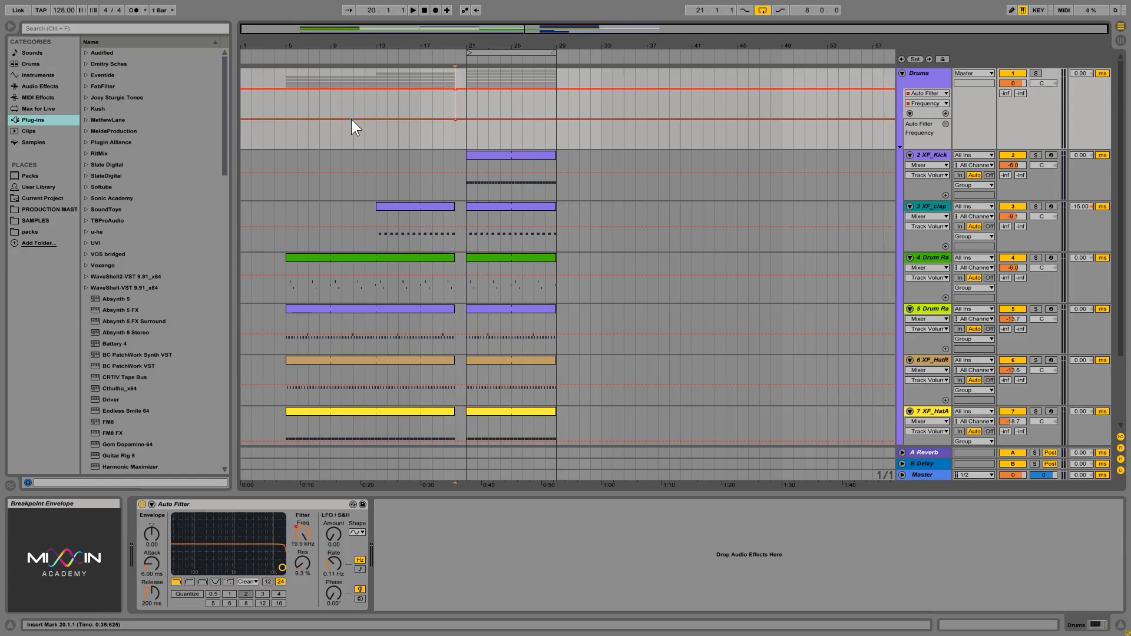
{"action": "left_click_drag", "start_coordinate": [351, 119], "coordinate": [286, 134]}
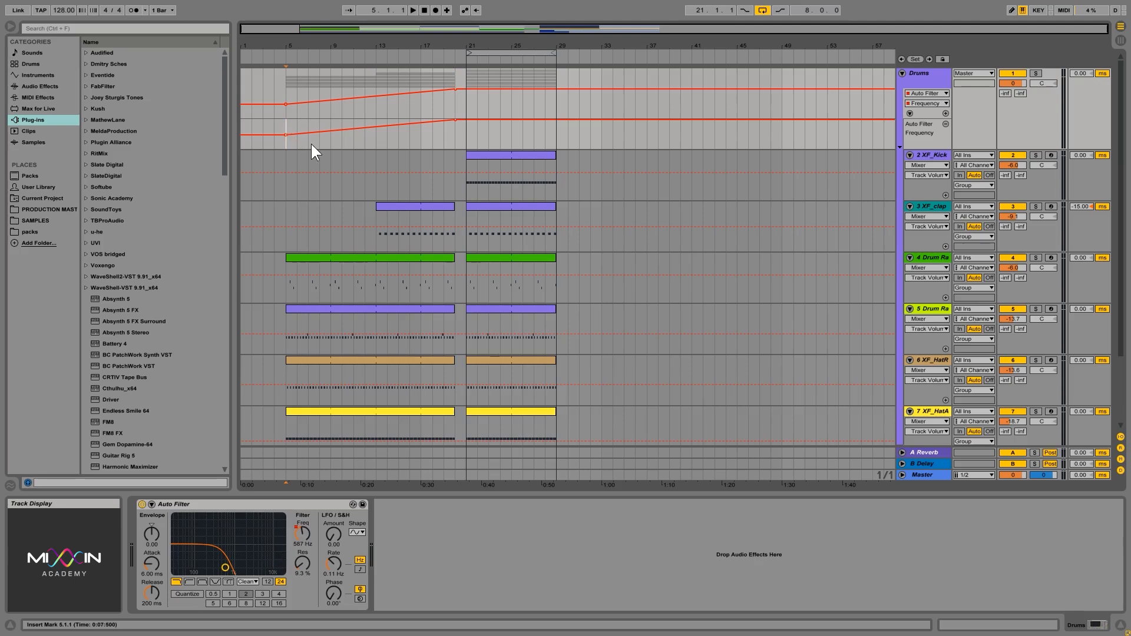
{"action": "key", "text": "space"}
- Raise the Drums filter's bar 5 breakpoint to about 1.02 kHz, replay from bar 5 and fold the Drums group
{"action": "mouse_move", "coordinate": [286, 134]}
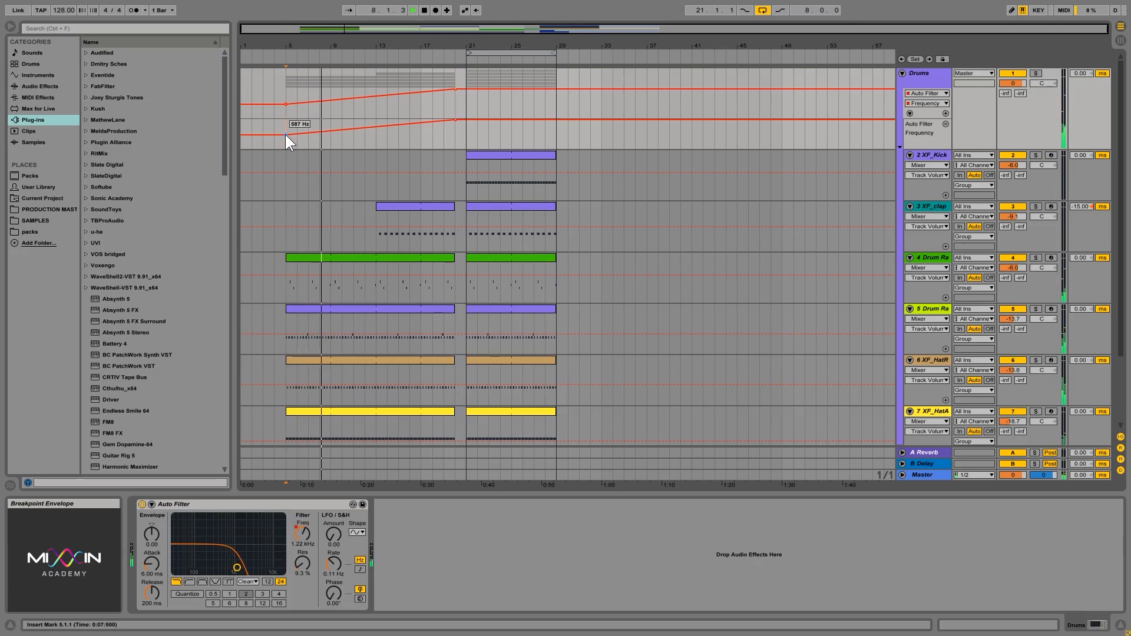
{"action": "left_click_drag", "start_coordinate": [285, 134], "coordinate": [285, 130]}
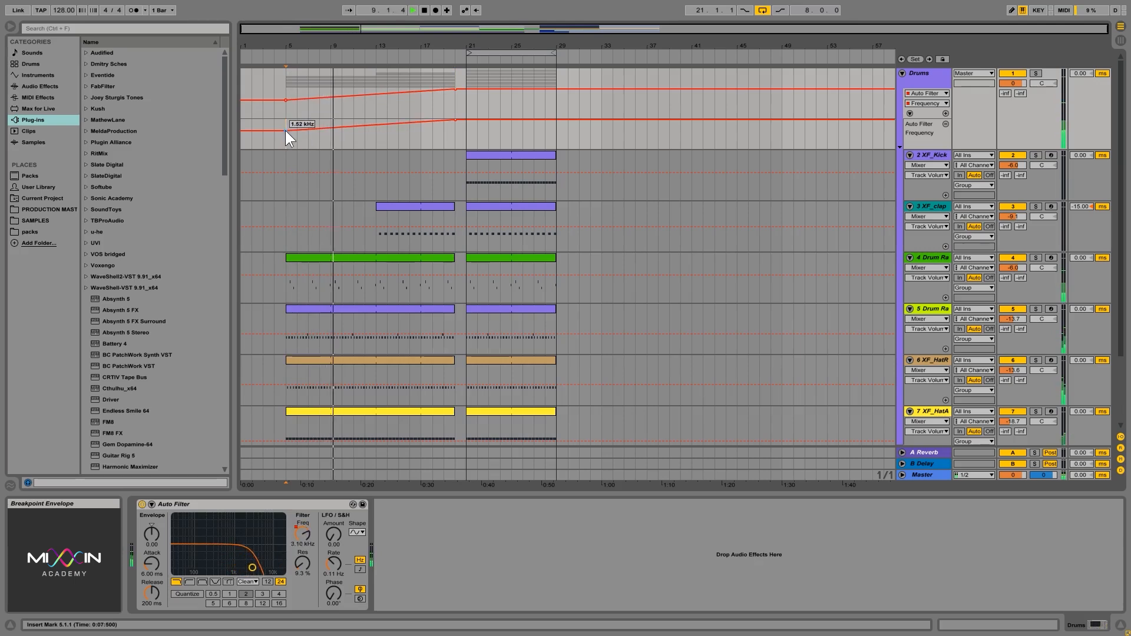
{"action": "key", "text": "space"}
{"action": "key", "text": "space"}
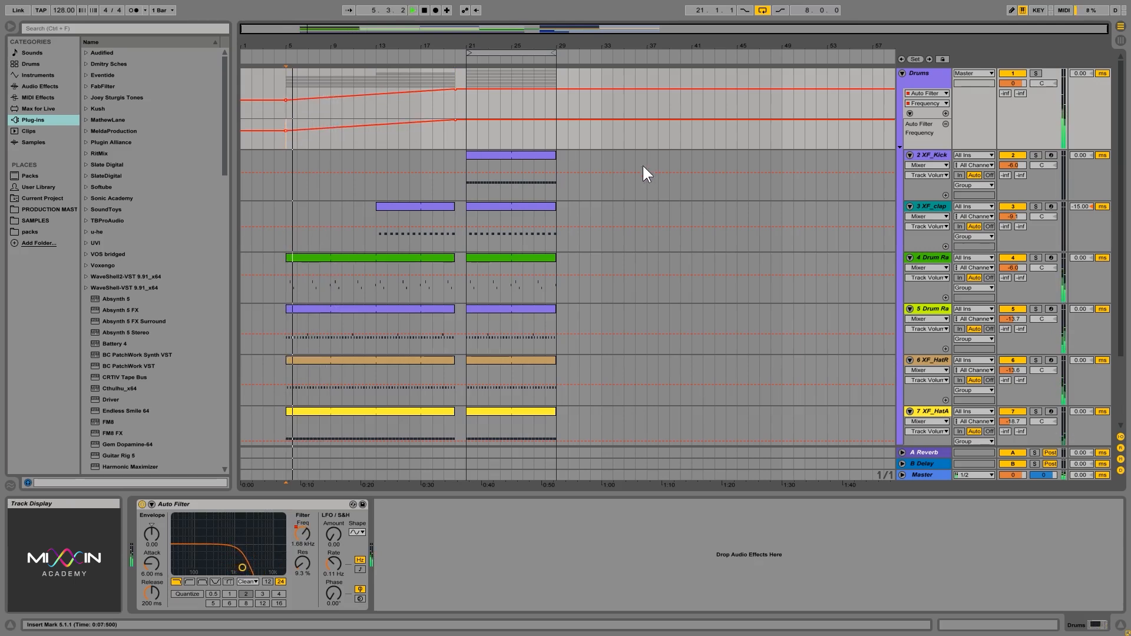
{"action": "left_click", "coordinate": [902, 73]}
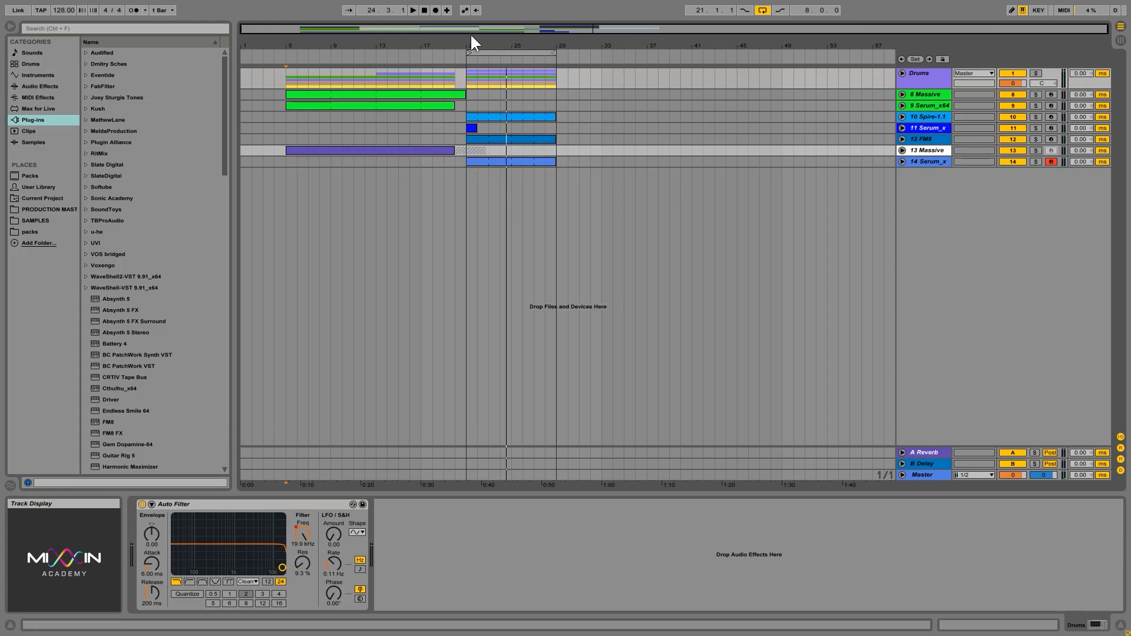
- Place the insert marker at bar 21, unfold the 10 Spire-1.1 track and listen to the drop
{"action": "left_click_drag", "start_coordinate": [462, 46], "coordinate": [463, 82]}
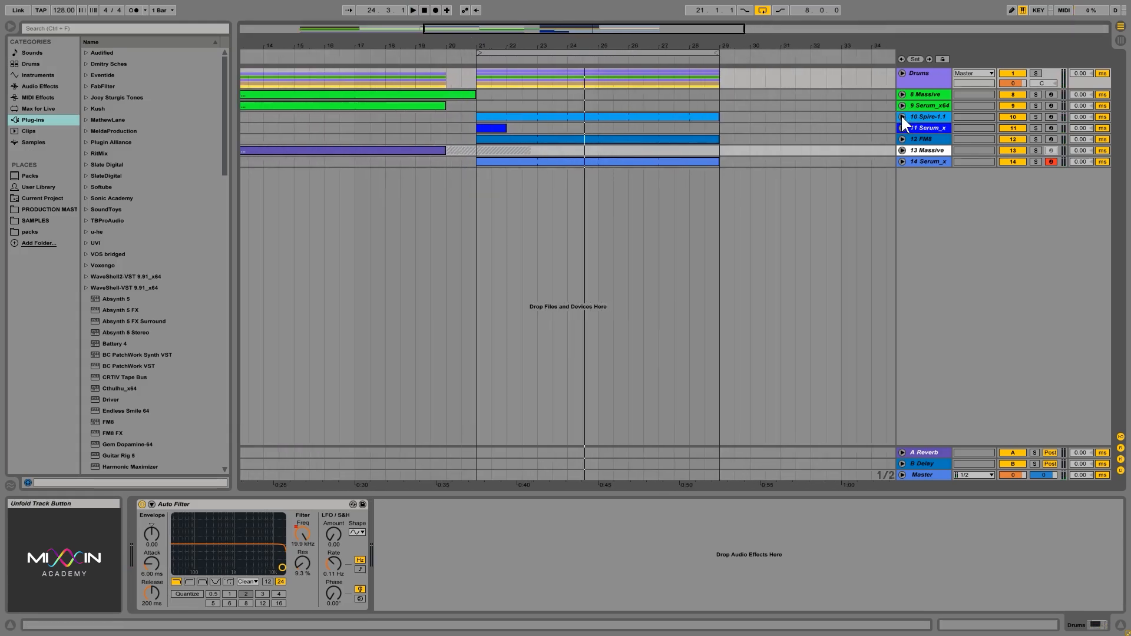
{"action": "left_click", "coordinate": [569, 53]}
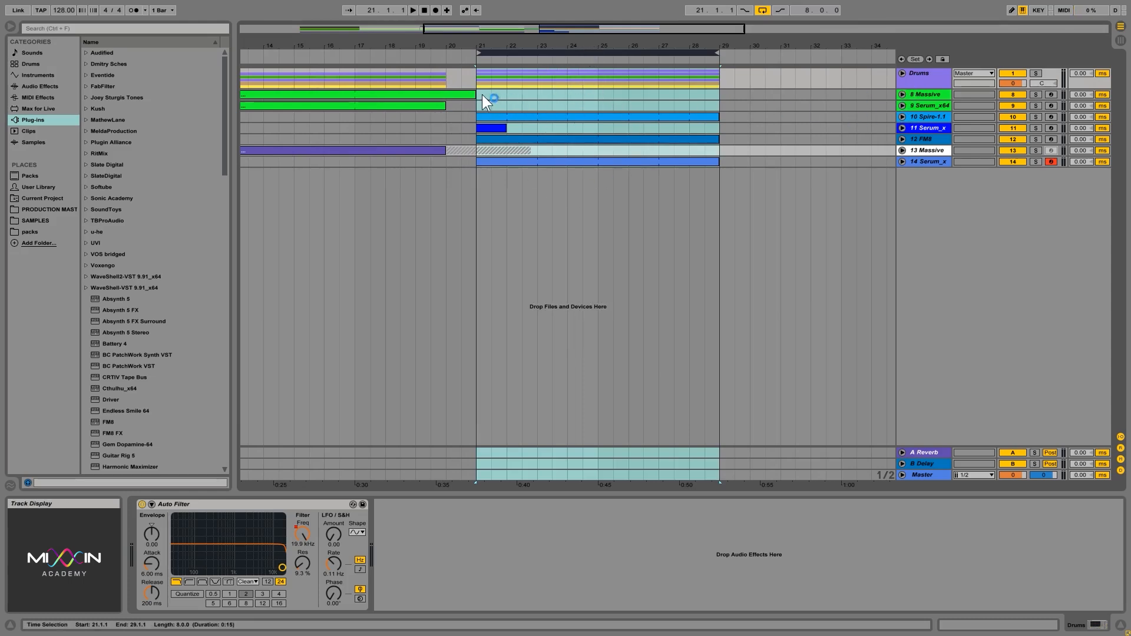
{"action": "left_click", "coordinate": [477, 78]}
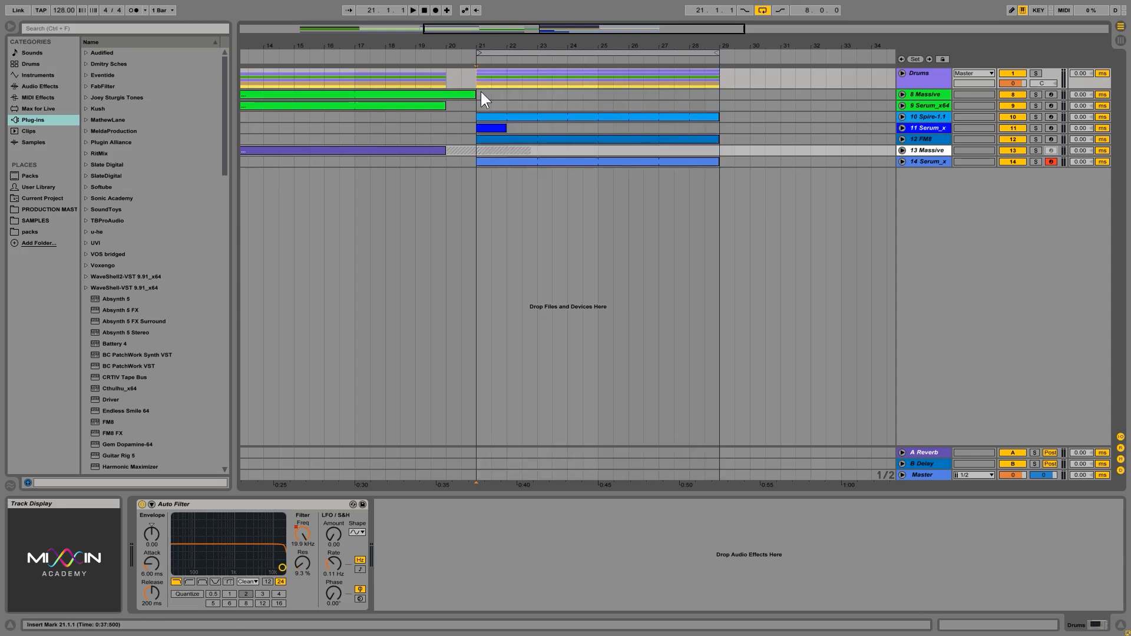
{"action": "left_click", "coordinate": [902, 139]}
{"action": "left_click", "coordinate": [902, 139]}
{"action": "left_click", "coordinate": [902, 117]}
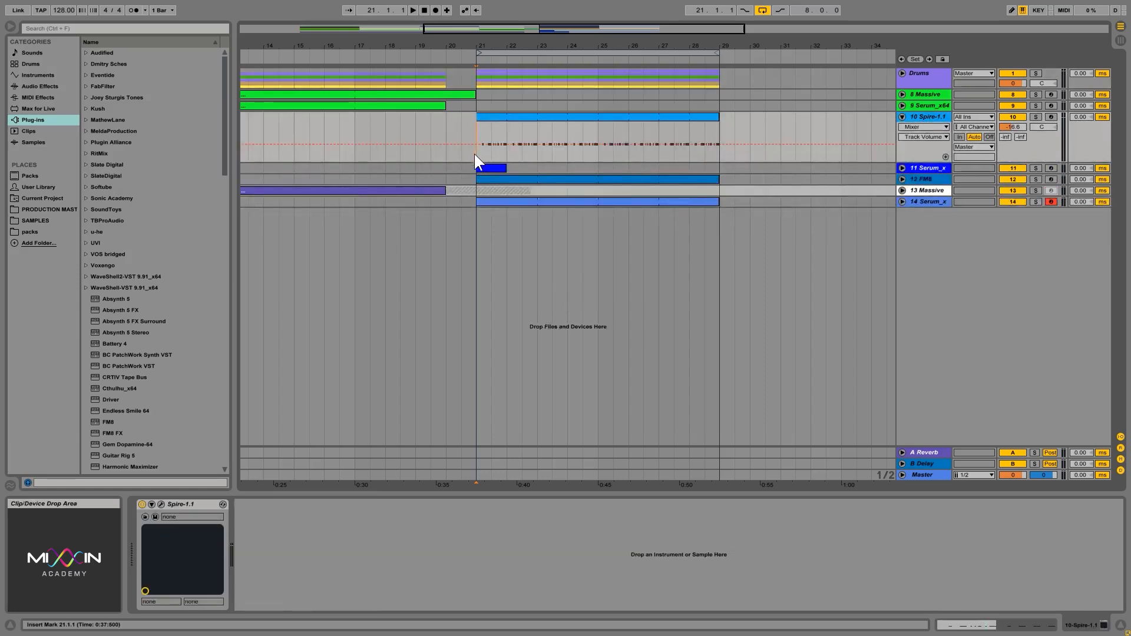
{"action": "key", "text": "space"}
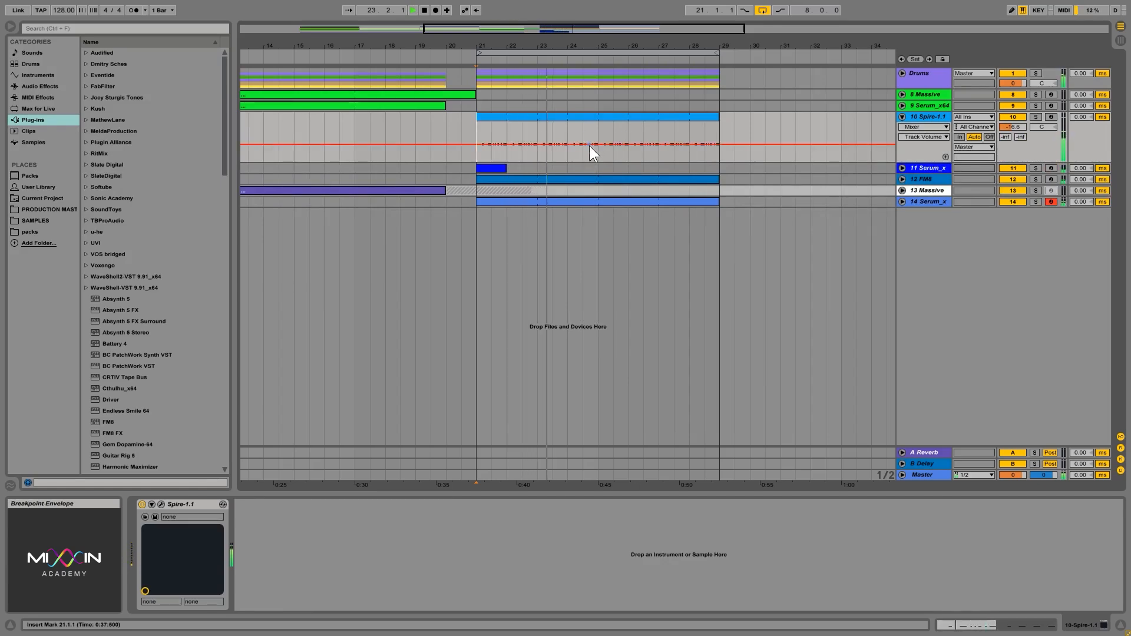
{"action": "key", "text": "space"}
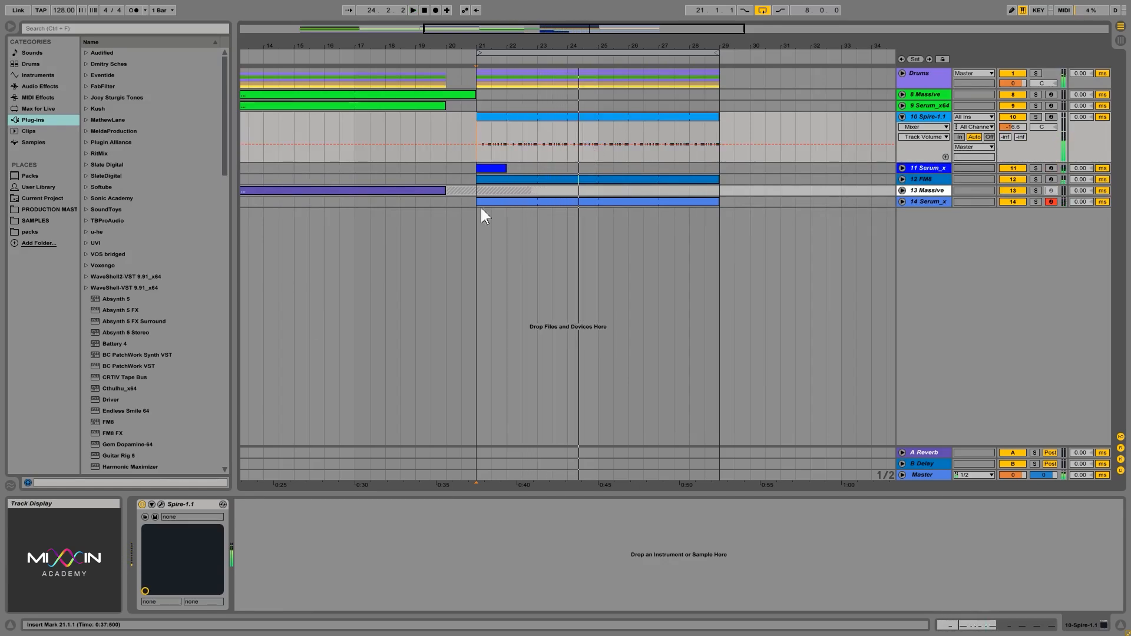
- Open the Spire synth and turn its filter 1 cutoff to about 249 during playback, exposing the parameter for automation
{"action": "left_click", "coordinate": [161, 504]}
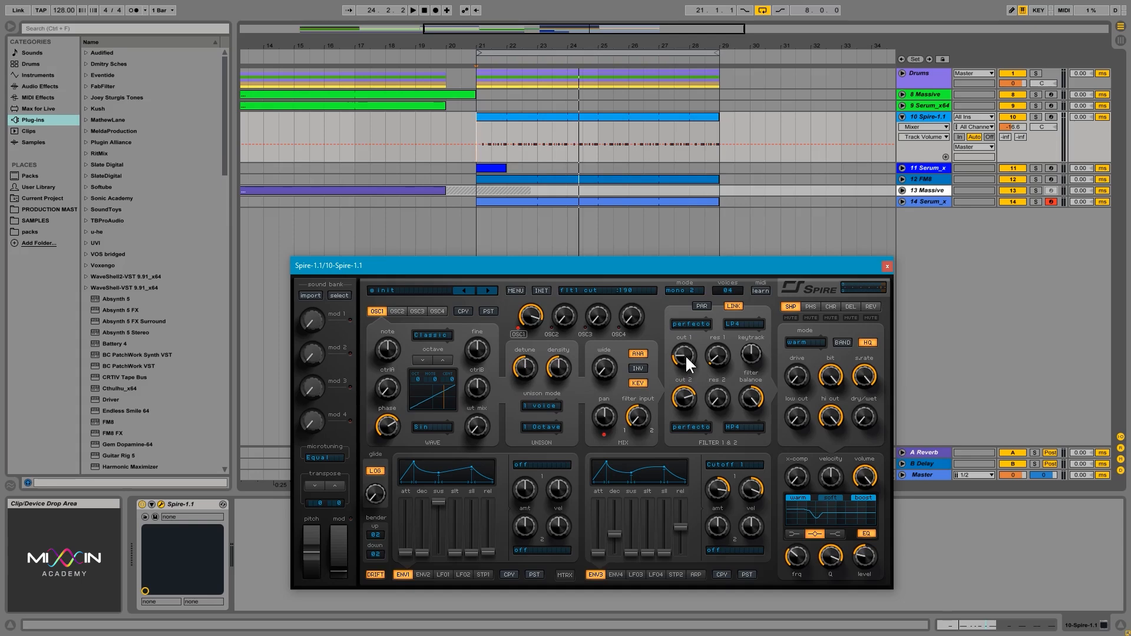
{"action": "key", "text": "space"}
{"action": "mouse_move", "coordinate": [684, 354]}
{"action": "left_mouse_down"}
{"action": "mouse_move", "coordinate": [688, 260]}
{"action": "mouse_move", "coordinate": [698, 357]}
{"action": "left_mouse_up"}
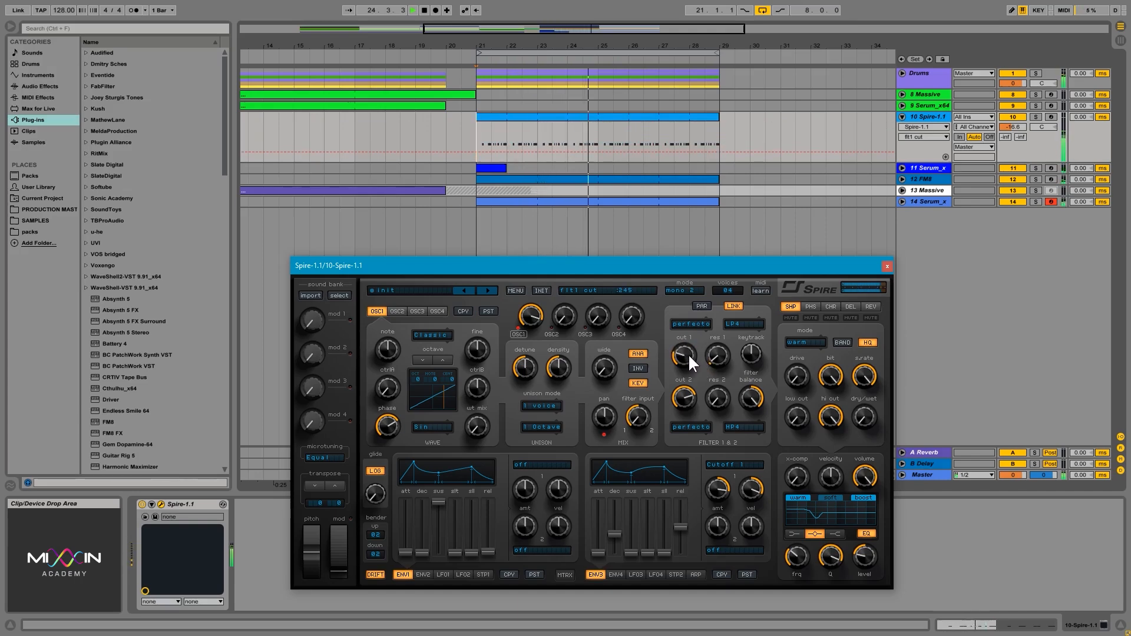
{"action": "key", "text": "space"}
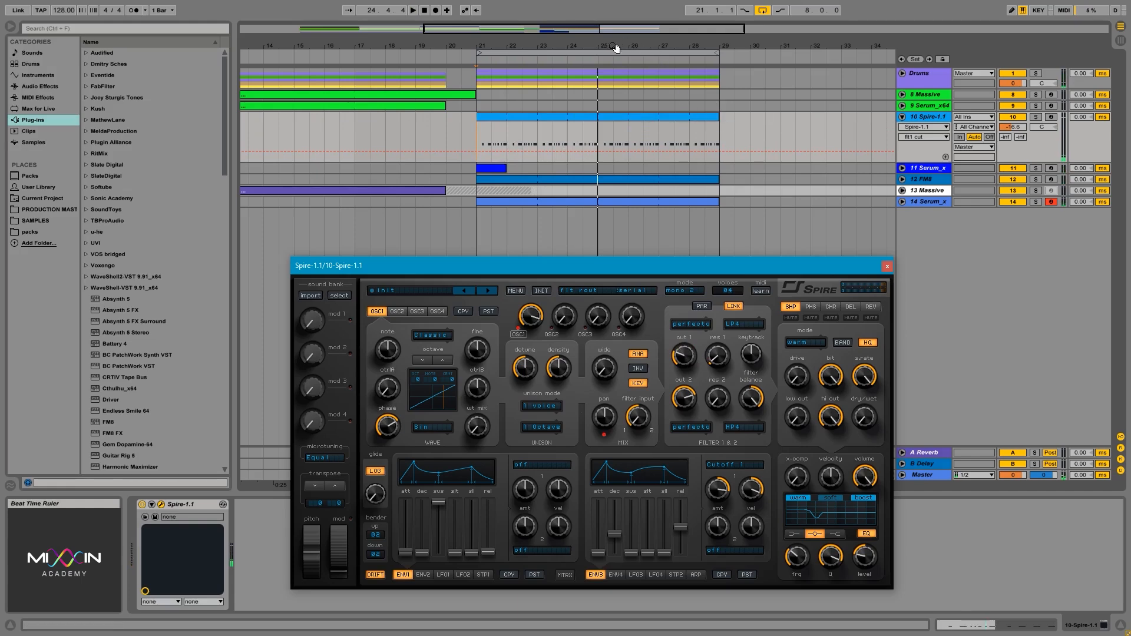
- Shorten the 10 Spire-1.1 clip so it spans bar 21 to bar 25, and consolidate it
{"action": "left_click_drag", "start_coordinate": [609, 46], "coordinate": [386, 152]}
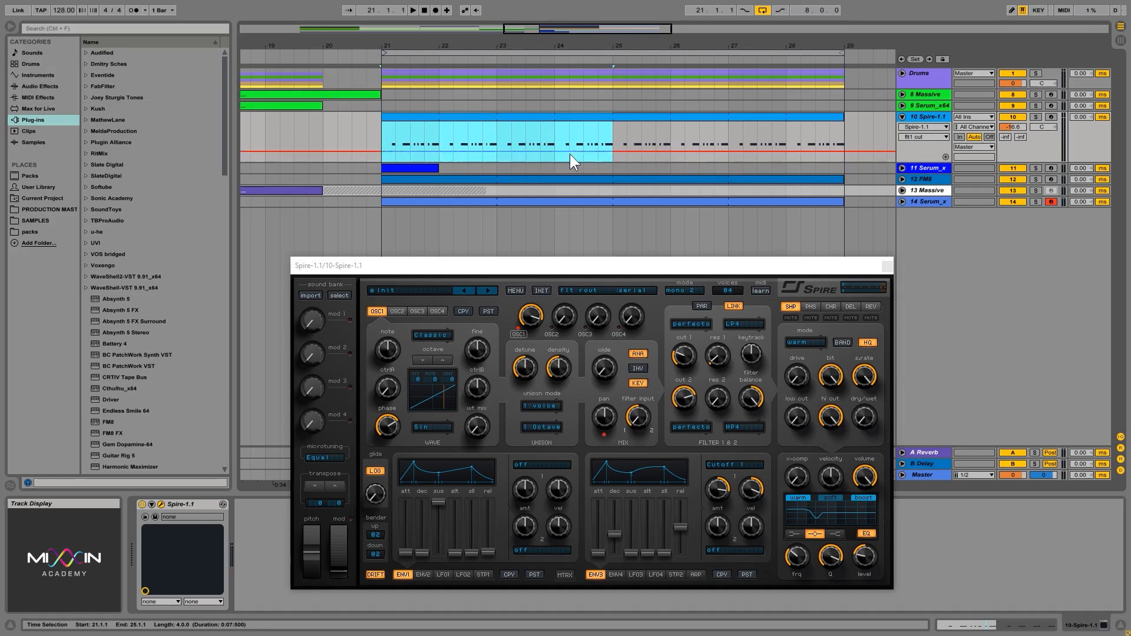
{"action": "left_click", "coordinate": [614, 129]}
{"action": "left_click", "coordinate": [612, 119]}
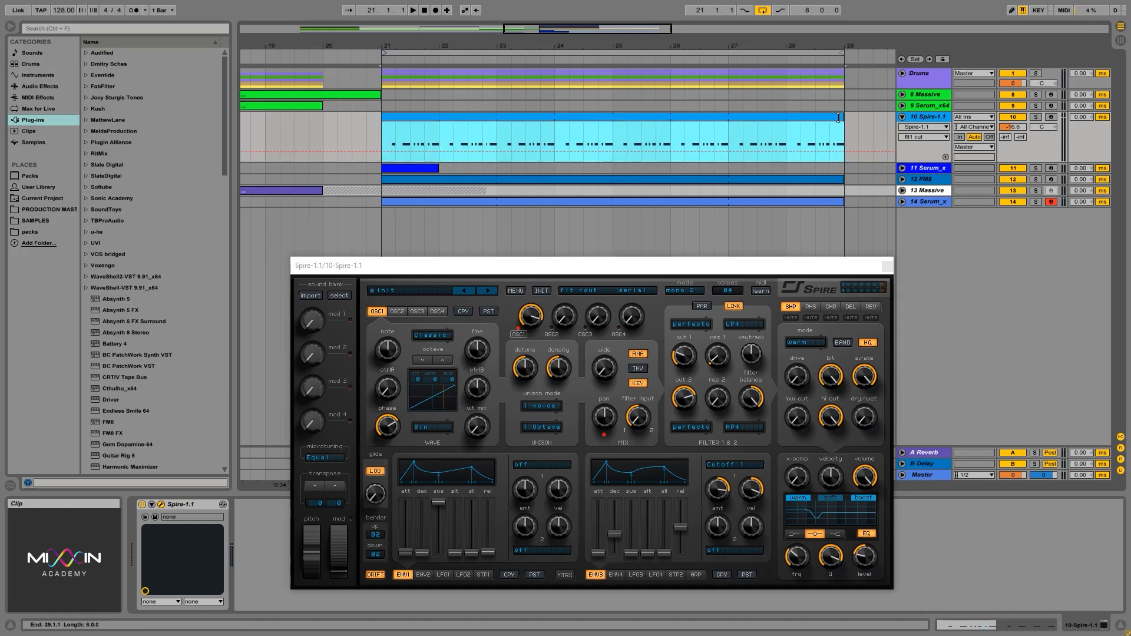
{"action": "left_click_drag", "start_coordinate": [838, 118], "coordinate": [613, 118]}
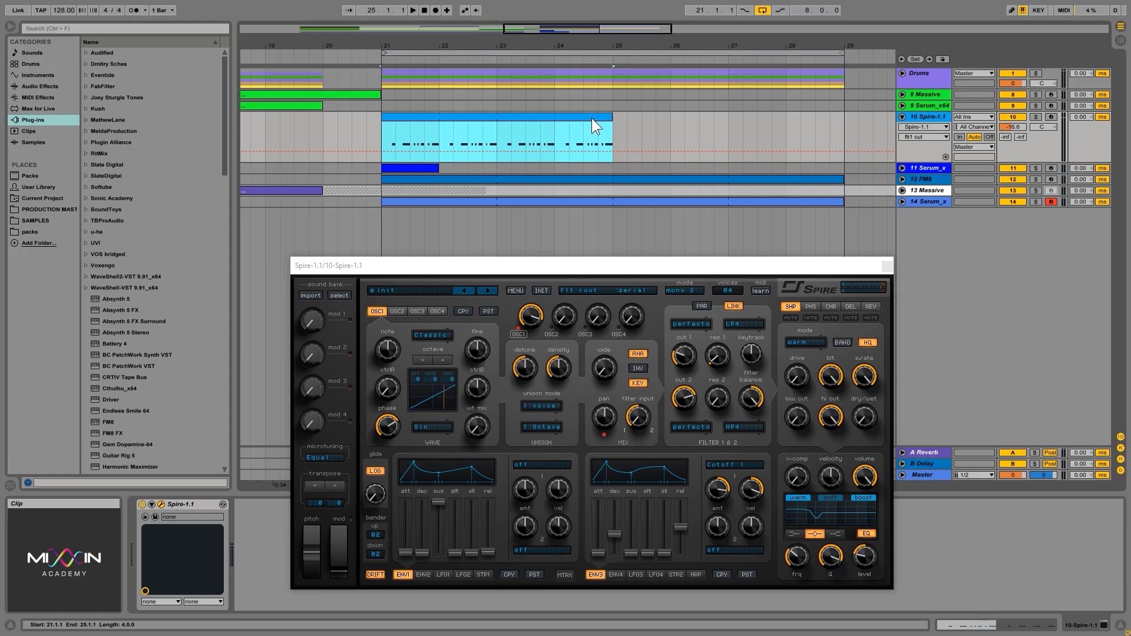
{"action": "right_click", "coordinate": [524, 116]}
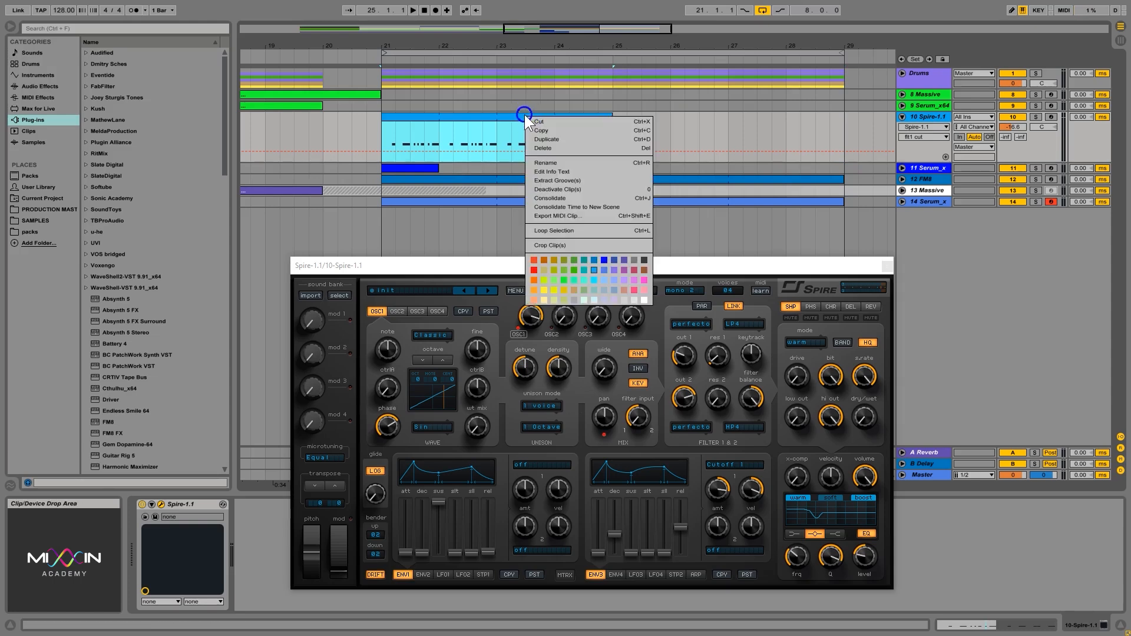
{"action": "left_click", "coordinate": [571, 199]}
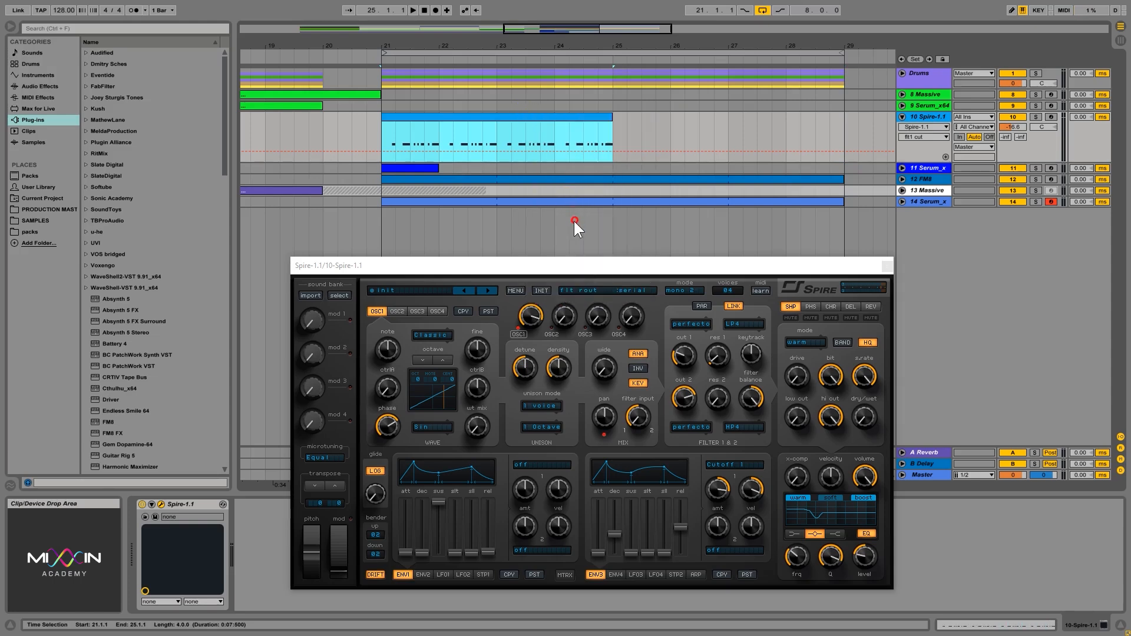
- Open the 10 Spire-1.1 clip's notes for editing, moving the Spire window aside and closing it
{"action": "left_click", "coordinate": [527, 115]}
{"action": "left_click", "coordinate": [640, 126]}
{"action": "left_click_drag", "start_coordinate": [733, 264], "coordinate": [899, 262]}
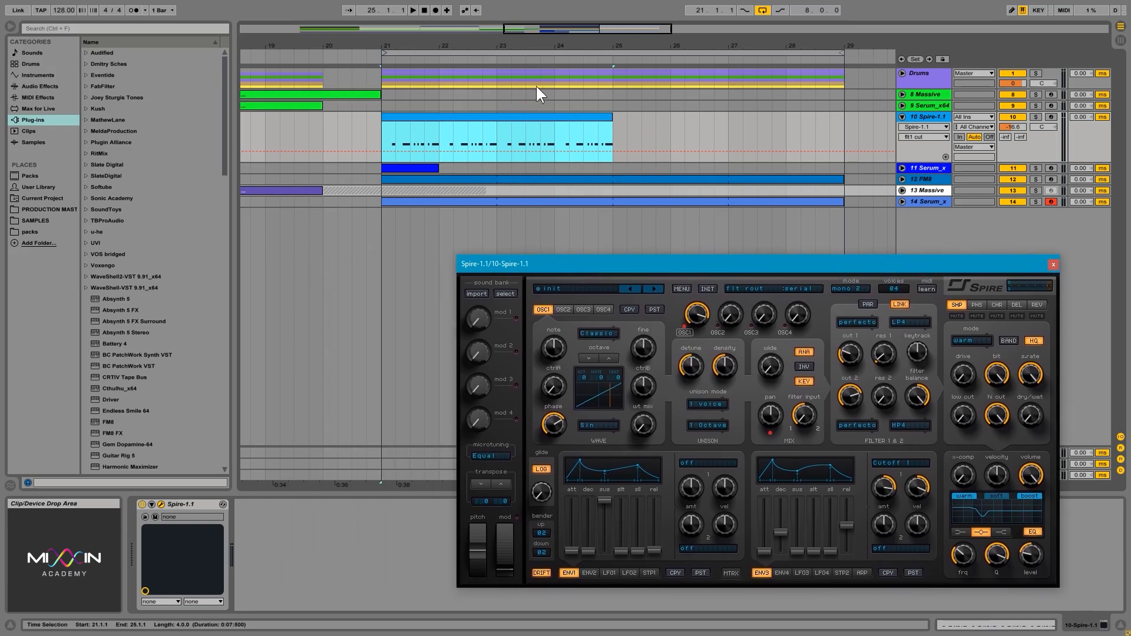
{"action": "double_click", "coordinate": [610, 151]}
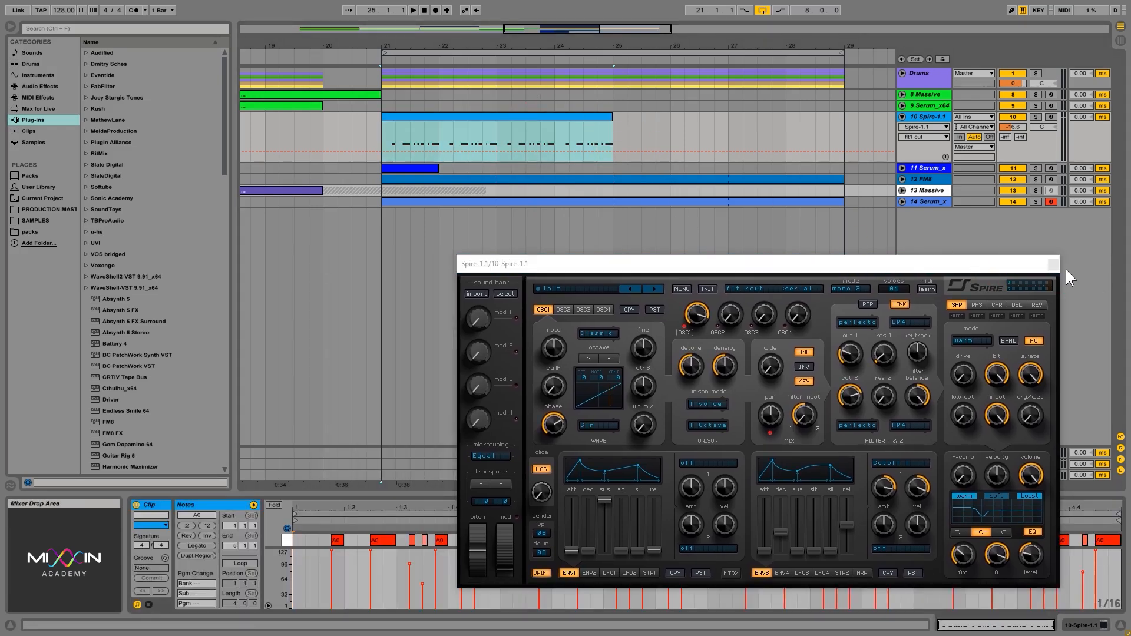
{"action": "left_click", "coordinate": [1053, 264]}
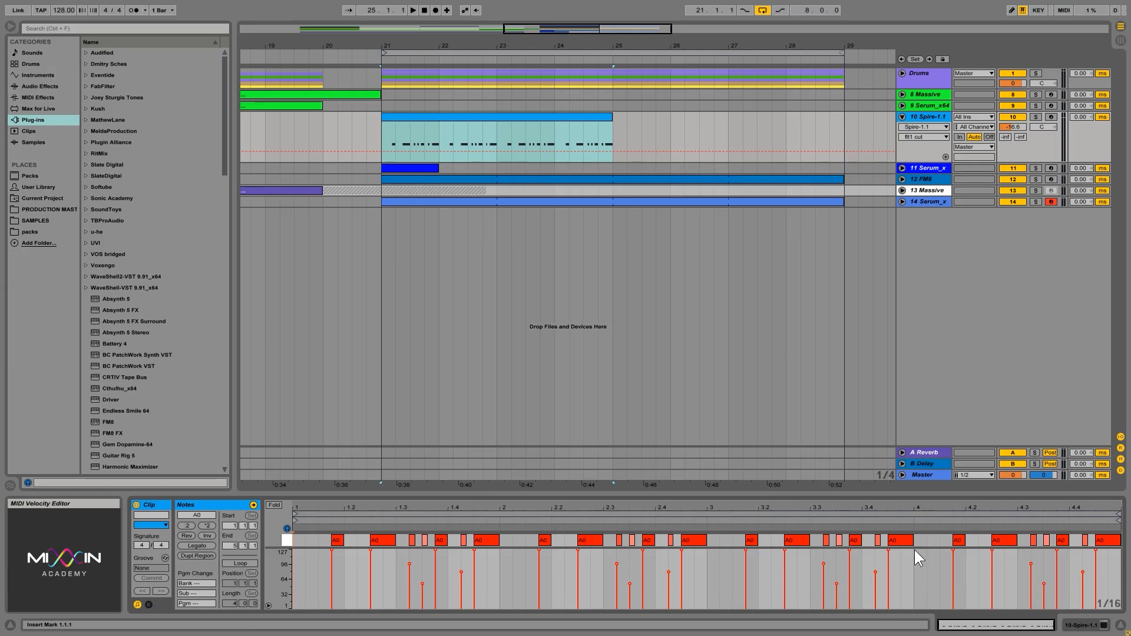
- Extend the clip's last A0 note back so it starts at 4.4.1 and lasts until the clip's end
{"action": "left_click_drag", "start_coordinate": [918, 548], "coordinate": [920, 587]}
{"action": "mouse_move", "coordinate": [1098, 556]}
{"action": "left_mouse_down"}
{"action": "mouse_move", "coordinate": [1129, 560]}
{"action": "mouse_move", "coordinate": [1076, 543]}
{"action": "left_mouse_up"}
{"action": "left_click", "coordinate": [1082, 546]}
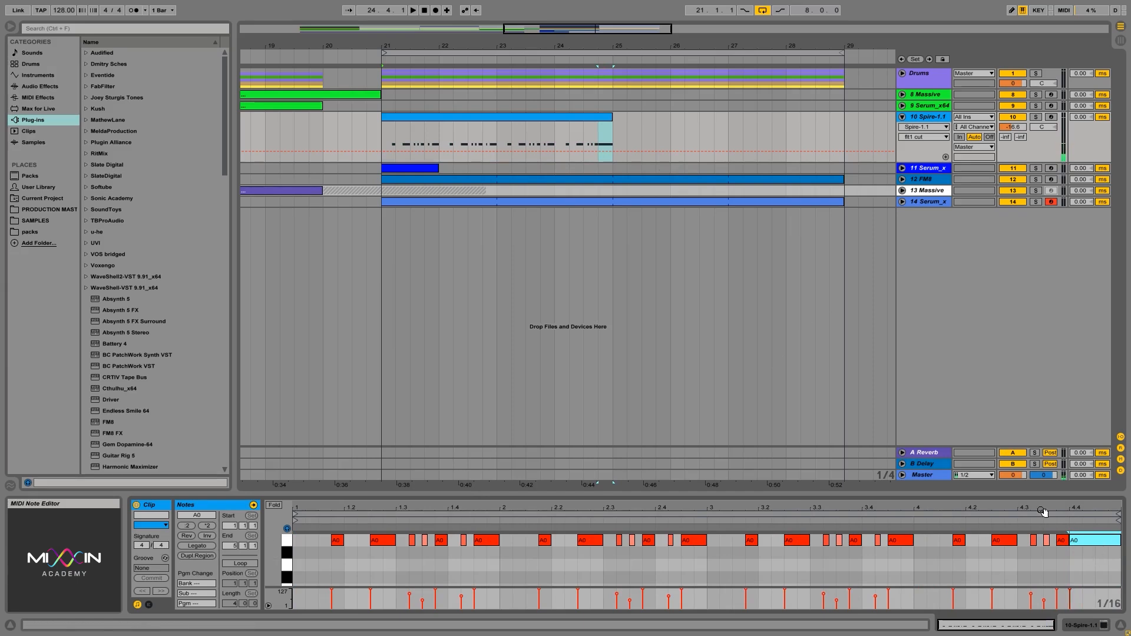
- Draw a Spire filter 1 cutoff rise from 24.4.1 to a peak at bar 25, and listen from 24.2.1
{"action": "left_click", "coordinate": [598, 129]}
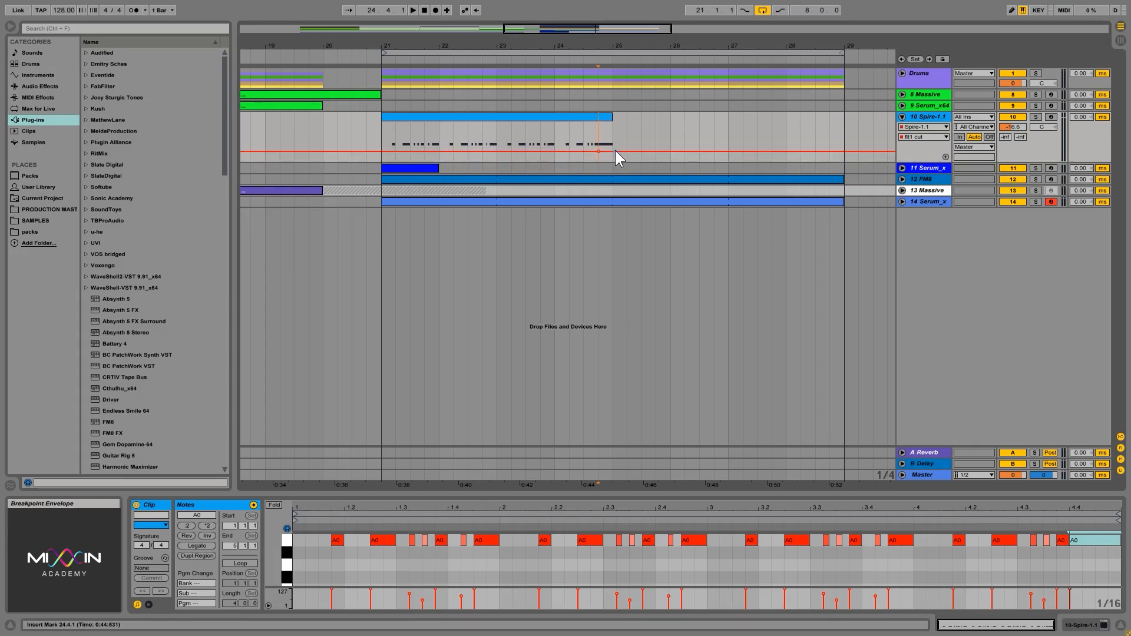
{"action": "left_click_drag", "start_coordinate": [613, 152], "coordinate": [612, 125]}
{"action": "left_click", "coordinate": [577, 131]}
{"action": "key", "text": "space"}
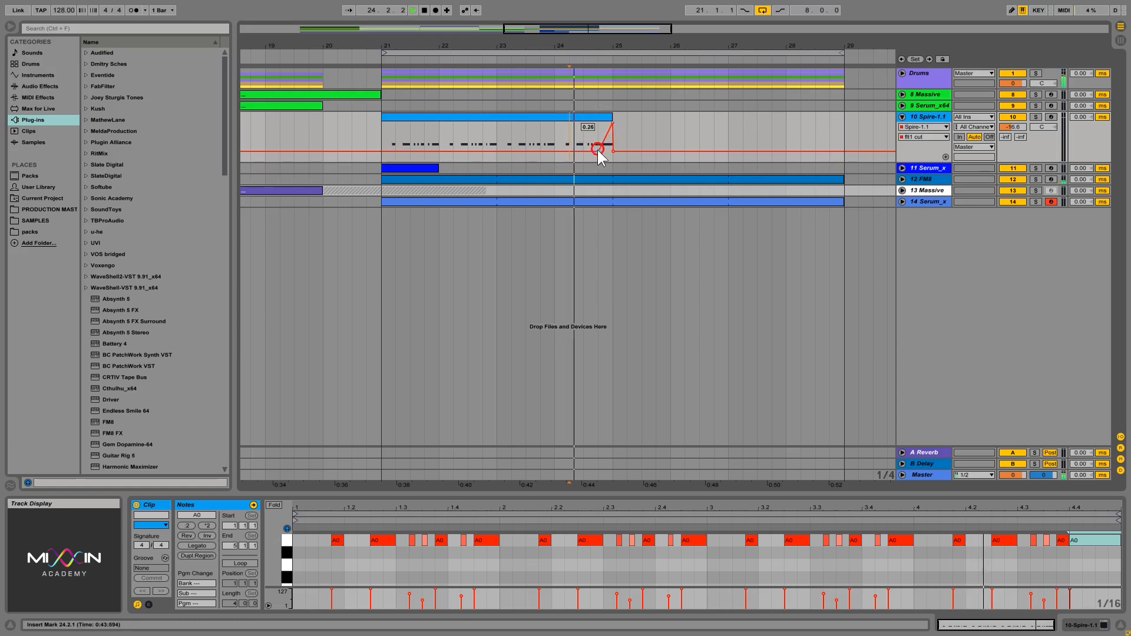
{"action": "key", "text": "space"}
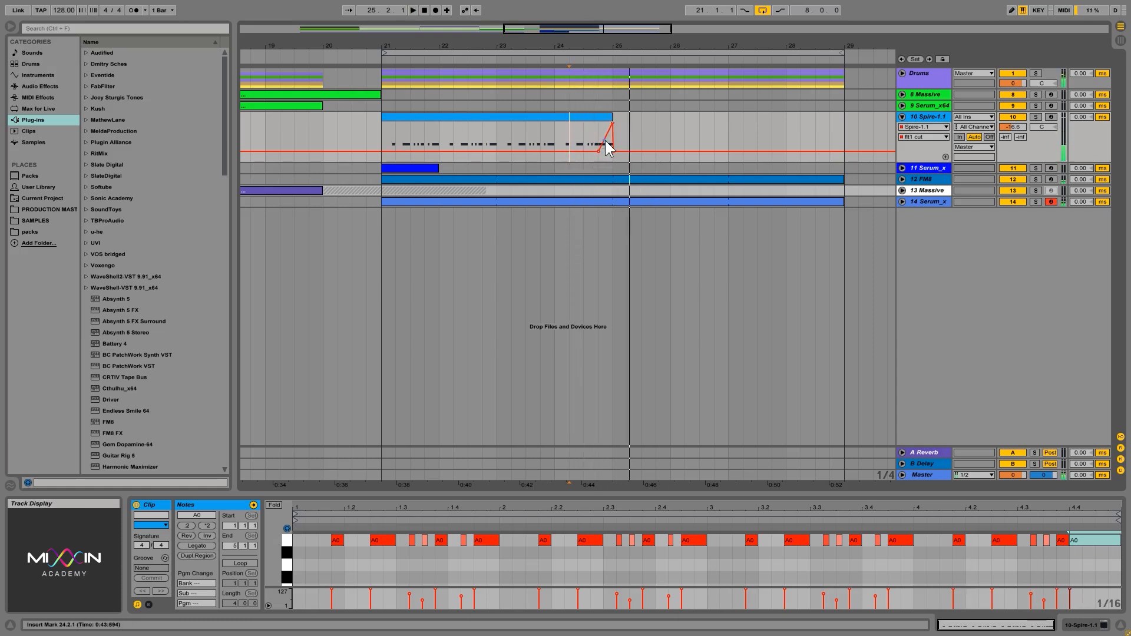
- Bend the cutoff rise before bar 25 into a curve that starts slowly and ends steeply, and replay it
{"action": "left_click_drag", "start_coordinate": [607, 144], "coordinate": [607, 152]}
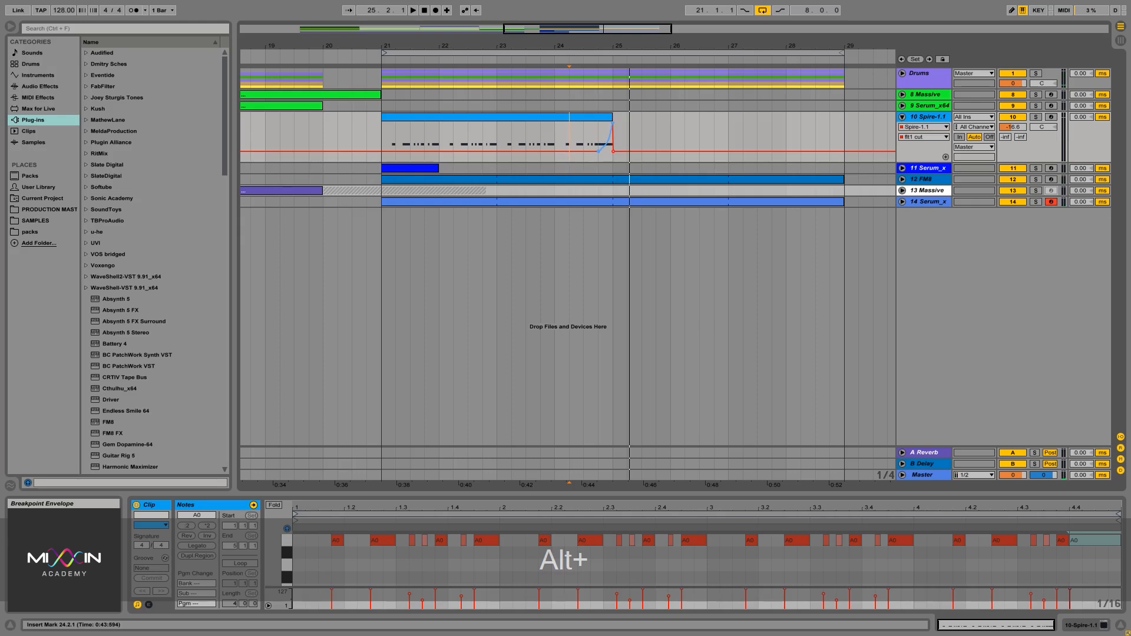
{"action": "key", "text": "alt+space"}
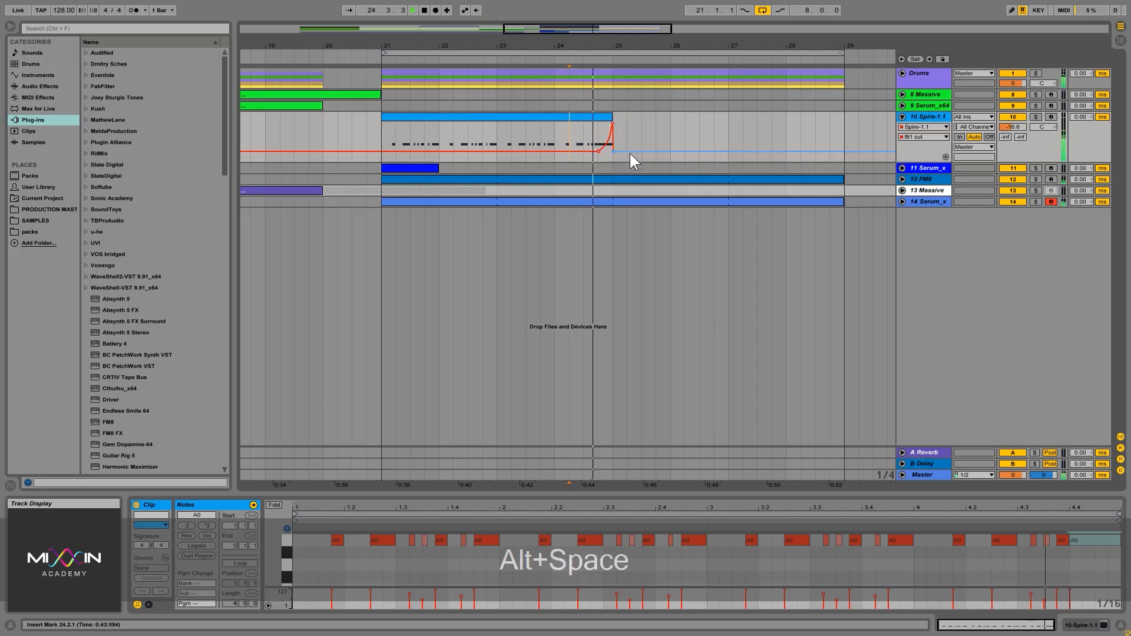
{"action": "key", "text": "space"}
- Replay from bar 24 and shift the cutoff ramp's end breakpoints to line up with the clip's end at bar 25
{"action": "left_click_drag", "start_coordinate": [609, 46], "coordinate": [597, 131]}
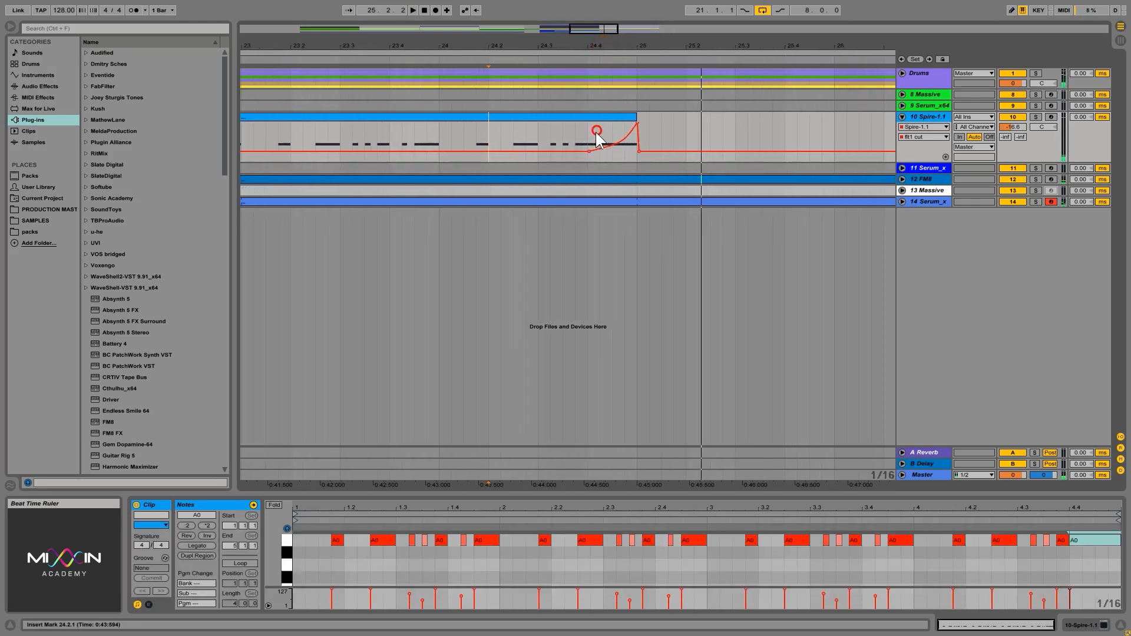
{"action": "left_click", "coordinate": [439, 150]}
{"action": "key", "text": "space"}
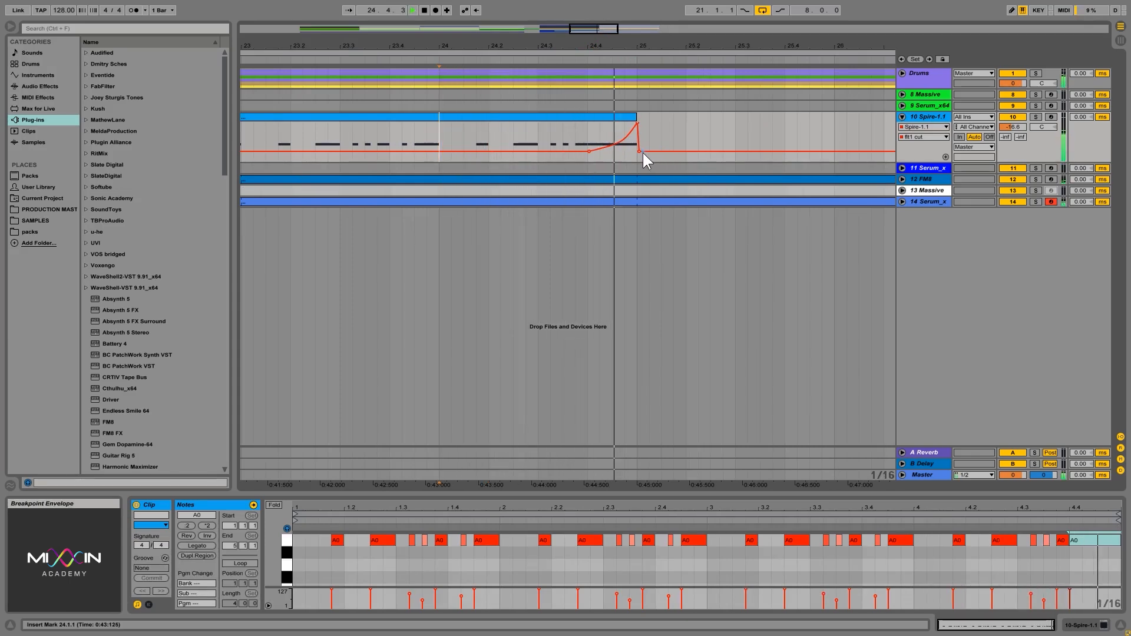
{"action": "key", "text": "space"}
{"action": "left_click_drag", "start_coordinate": [638, 122], "coordinate": [638, 151]}
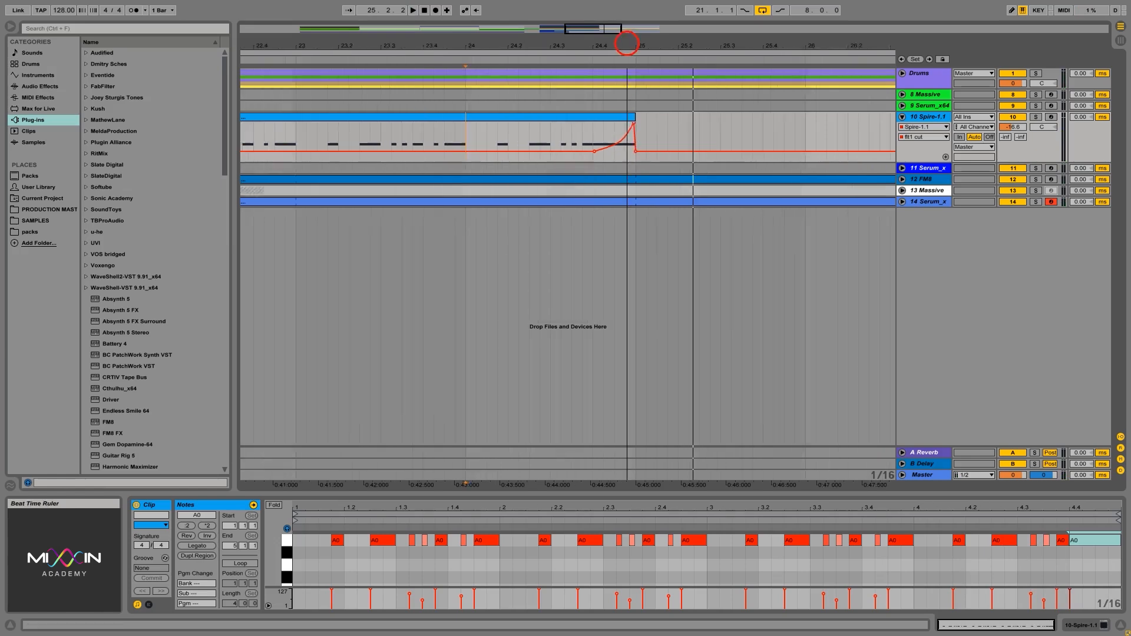
- Try duplicating the 10 Spire-1.1 clip to bar 25 together with its automation, and undo the duplication
{"action": "left_click_drag", "start_coordinate": [626, 42], "coordinate": [574, 92]}
{"action": "left_click", "coordinate": [573, 117]}
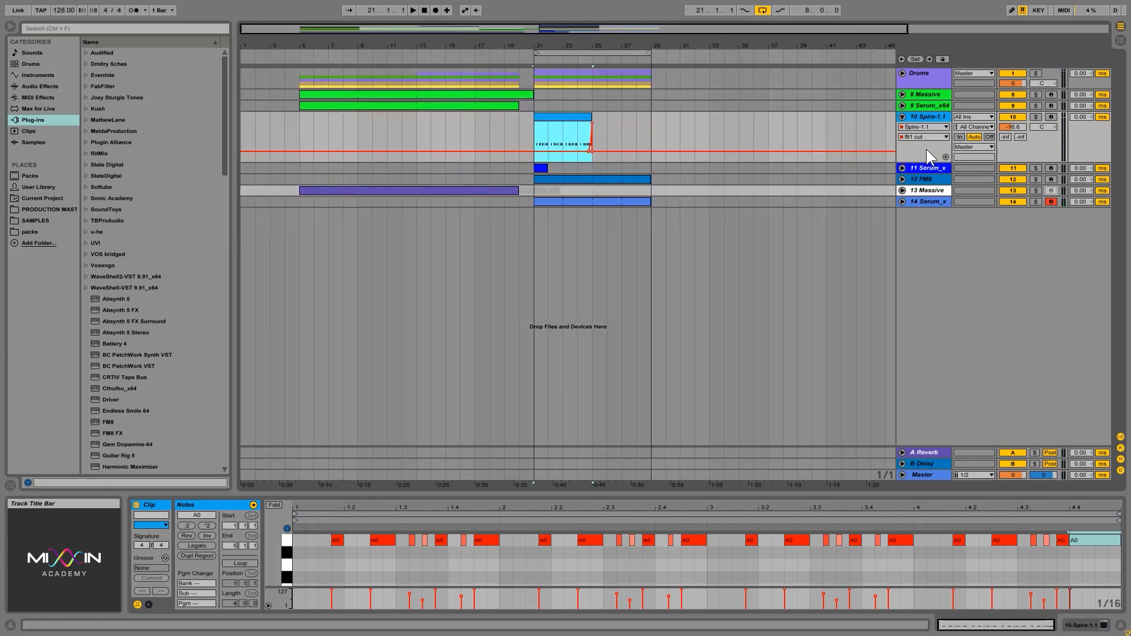
{"action": "key", "text": "ctrl+d"}
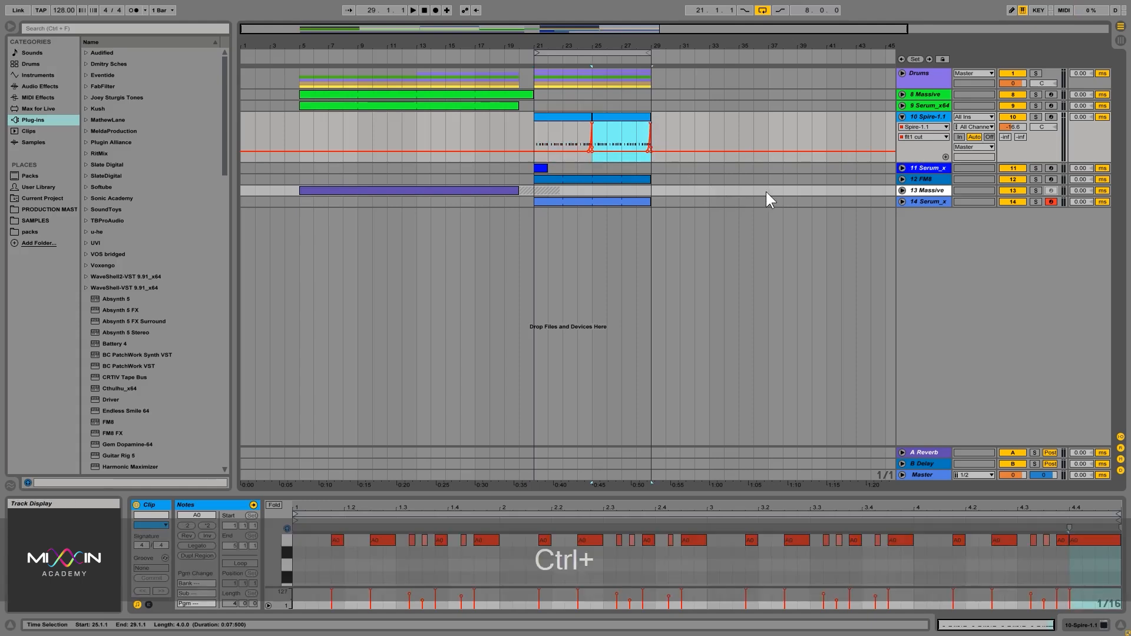
{"action": "key", "text": "ctrl+z"}
- Show the Spire filter 1 cutoff automation in its own lane and duplicate the 10 Spire-1.1 clip to bar 25
{"action": "left_click", "coordinate": [945, 157]}
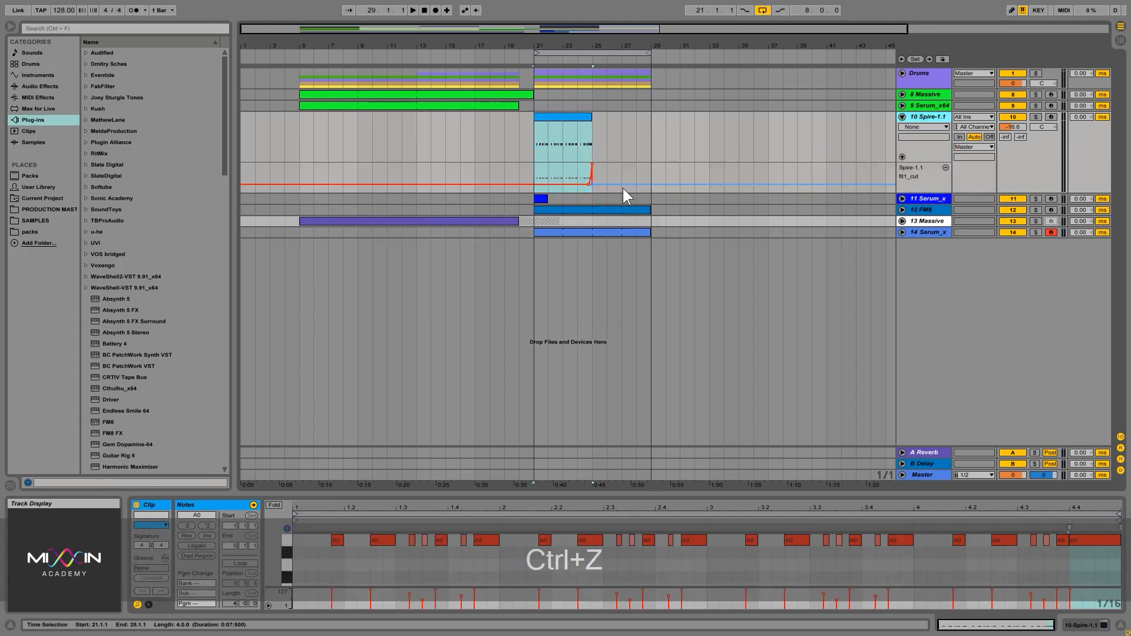
{"action": "left_click_drag", "start_coordinate": [573, 46], "coordinate": [577, 49]}
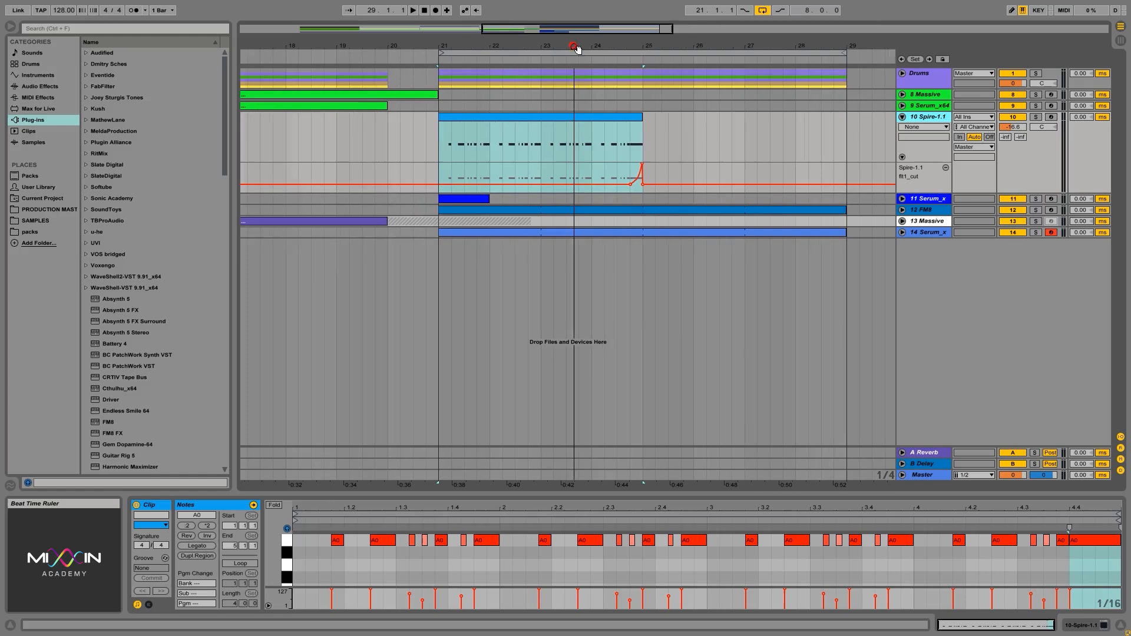
{"action": "left_click", "coordinate": [612, 118]}
{"action": "key", "text": "ctrl+d"}
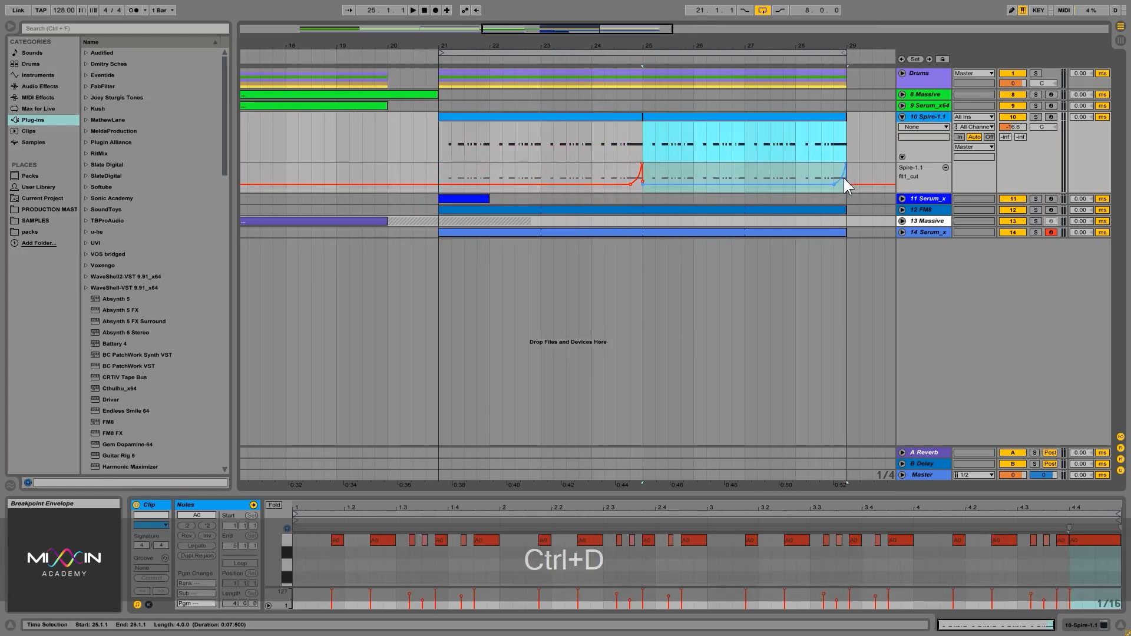
- Lock envelopes to the song position, try deleting the duplicated clip, and undo back to the single bar 21 clip
{"action": "left_click", "coordinate": [942, 59]}
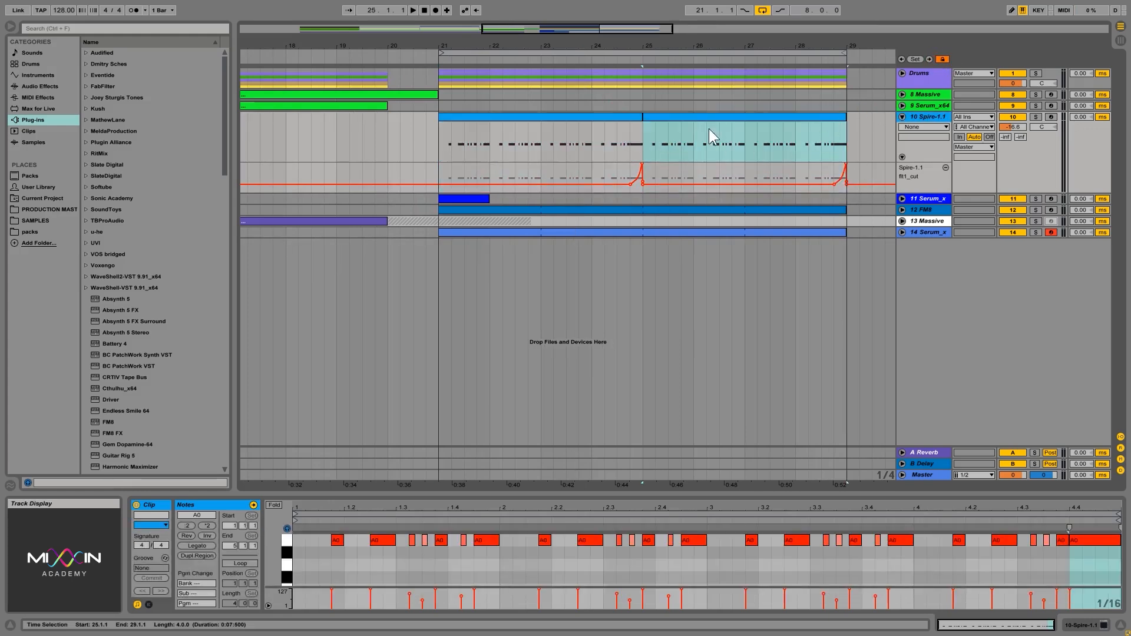
{"action": "left_click", "coordinate": [660, 117]}
{"action": "key", "text": "Delete"}
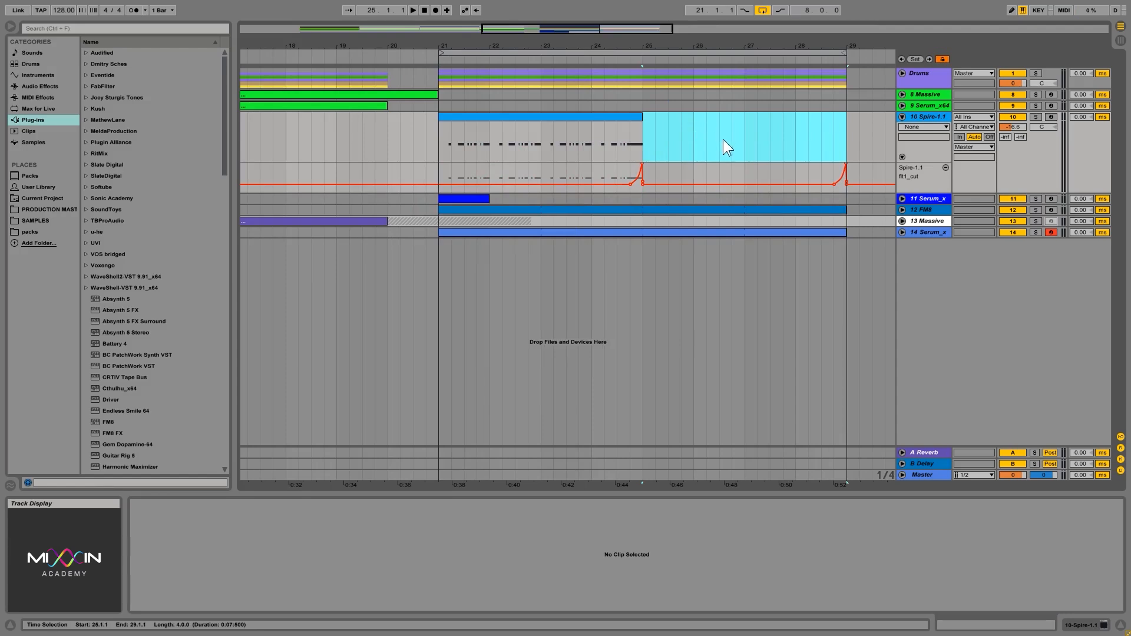
{"action": "key", "text": "ctrl+z"}
{"action": "key", "text": "ctrl+z"}
- Duplicate the Spire clip to bar 25, duplicate its bar 21 to 25 cutoff automation separately, and check the copied ramp around 28.4.1
{"action": "left_click", "coordinate": [621, 116]}
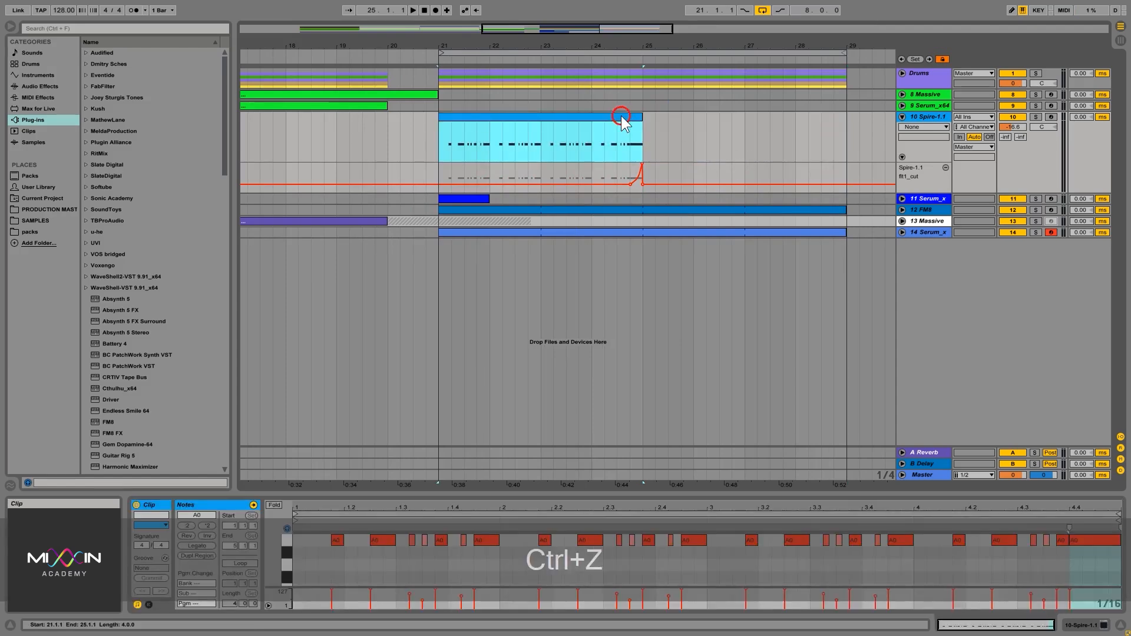
{"action": "key", "text": "ctrl+d"}
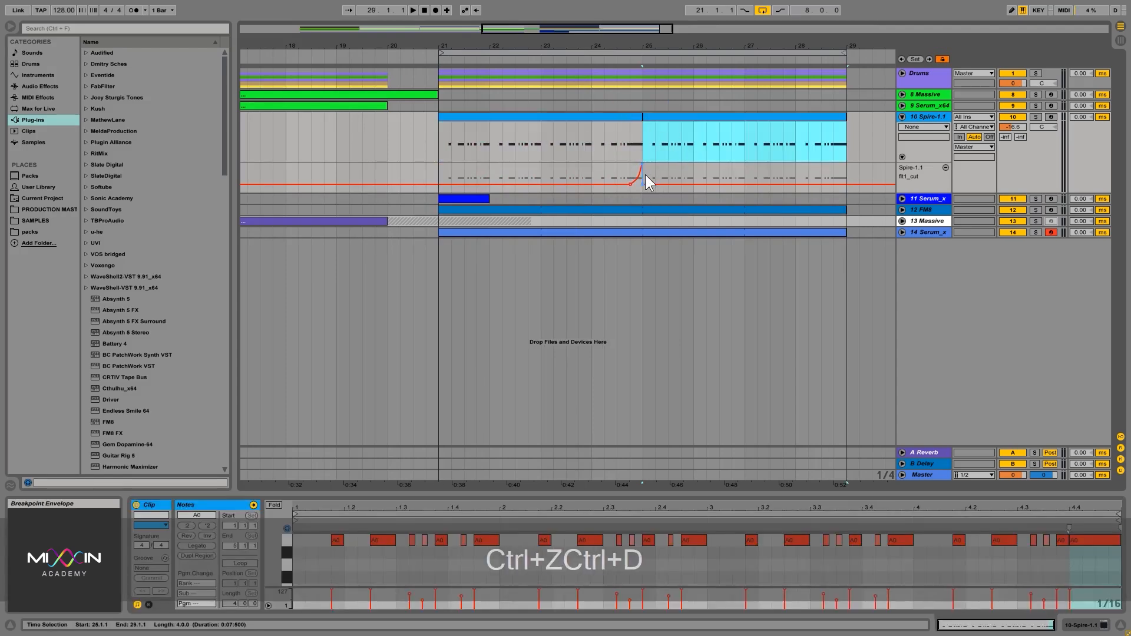
{"action": "left_click_drag", "start_coordinate": [443, 170], "coordinate": [650, 160]}
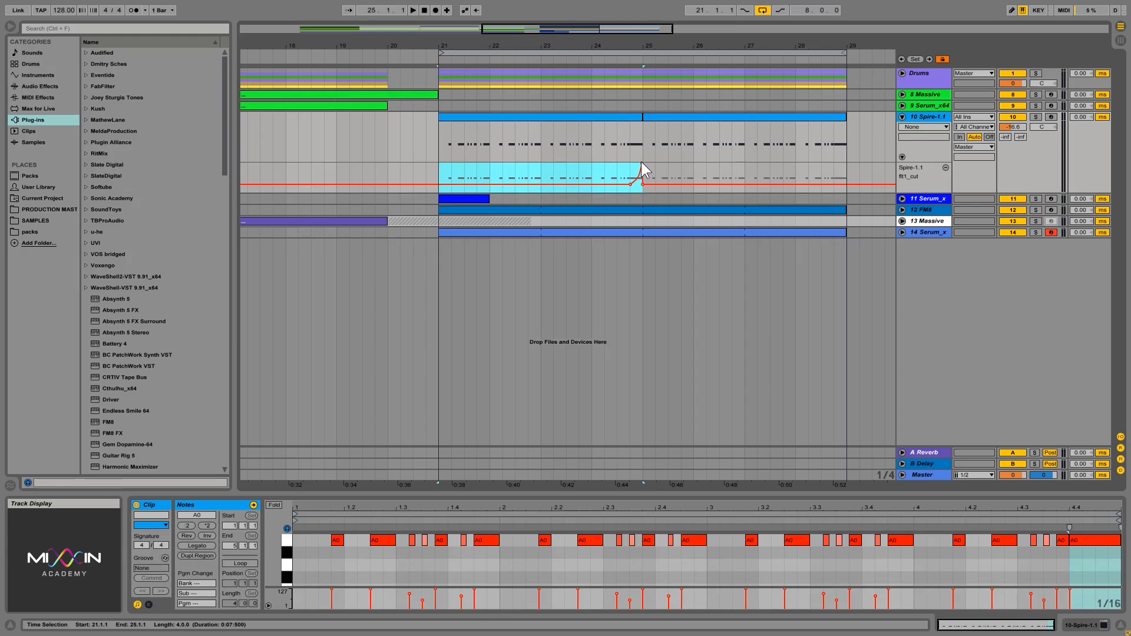
{"action": "key", "text": "ctrl+d"}
{"action": "left_click", "coordinate": [832, 172]}
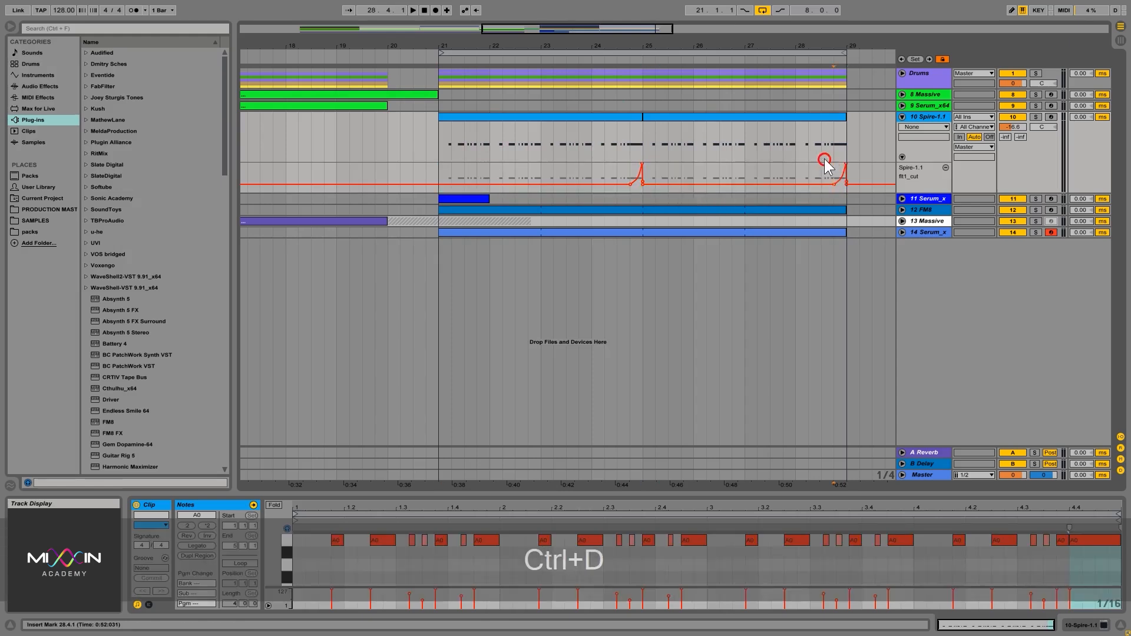
{"action": "left_click_drag", "start_coordinate": [840, 46], "coordinate": [839, 86]}
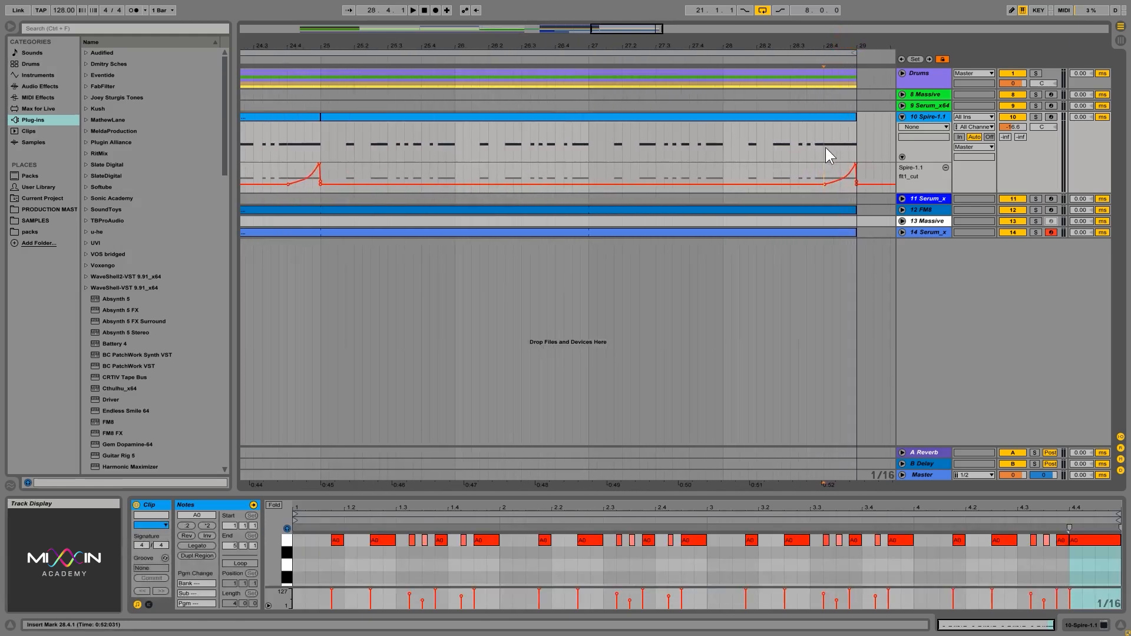
{"action": "left_click", "coordinate": [825, 147]}
{"action": "left_click_drag", "start_coordinate": [823, 46], "coordinate": [822, 19]}
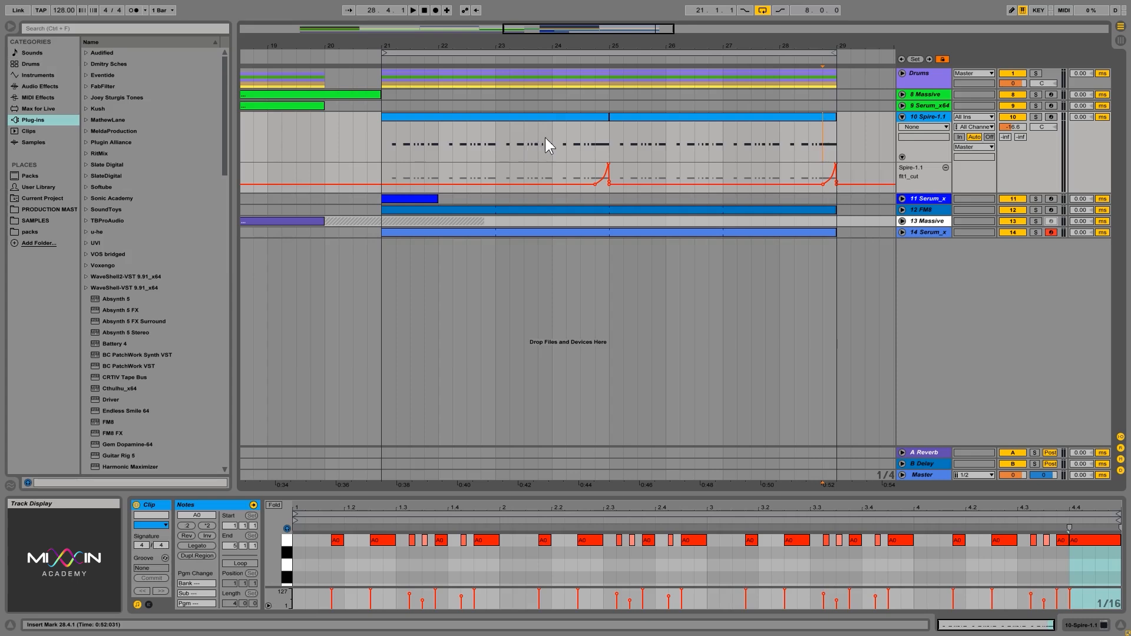
- Open the bar 21 Spire clip's notes and lower its last, one-beat note to G0
{"action": "left_click", "coordinate": [595, 157]}
{"action": "left_click_drag", "start_coordinate": [607, 47], "coordinate": [616, 89]}
{"action": "double_click", "coordinate": [602, 116]}
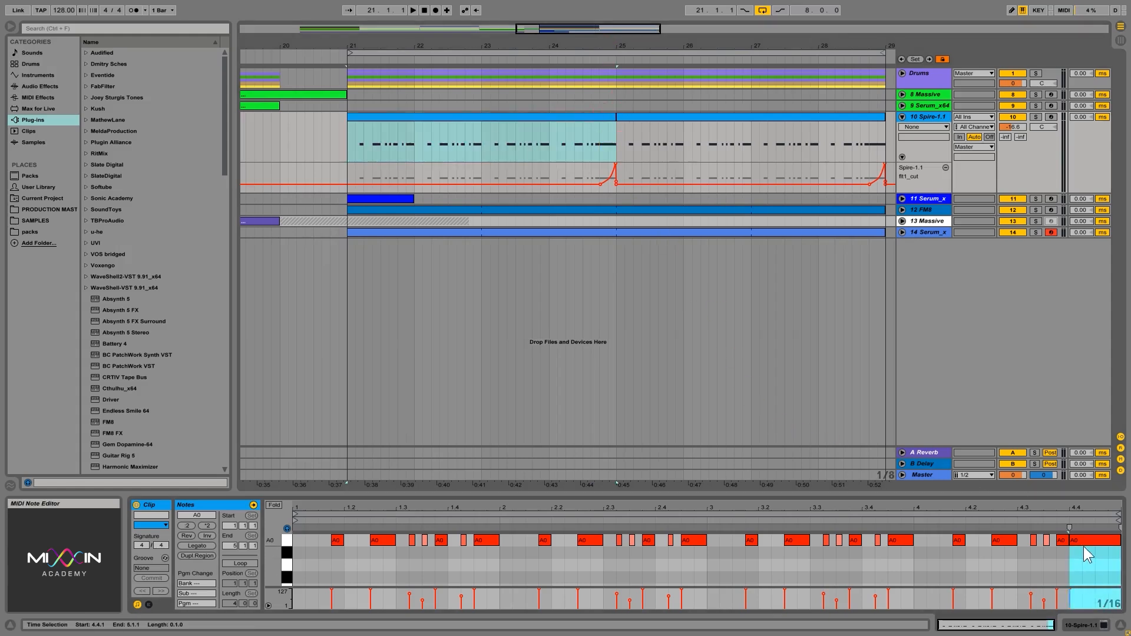
{"action": "left_click_drag", "start_coordinate": [1084, 545], "coordinate": [1080, 532]}
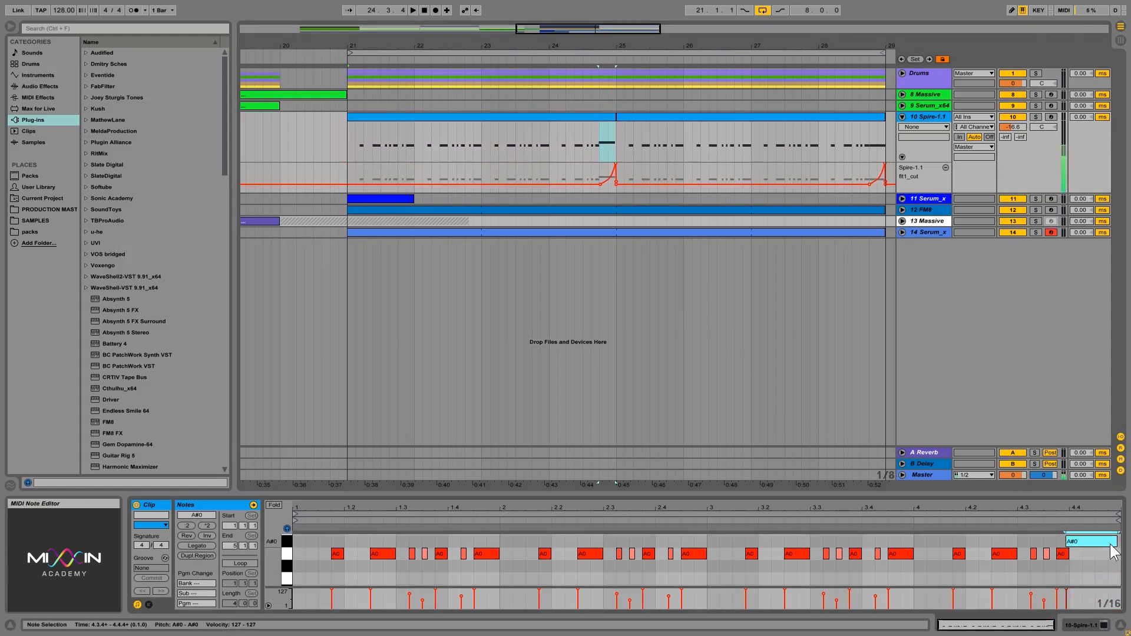
{"action": "key", "text": "ctrl+z"}
{"action": "key", "text": "Down"}
{"action": "key", "text": "Down"}
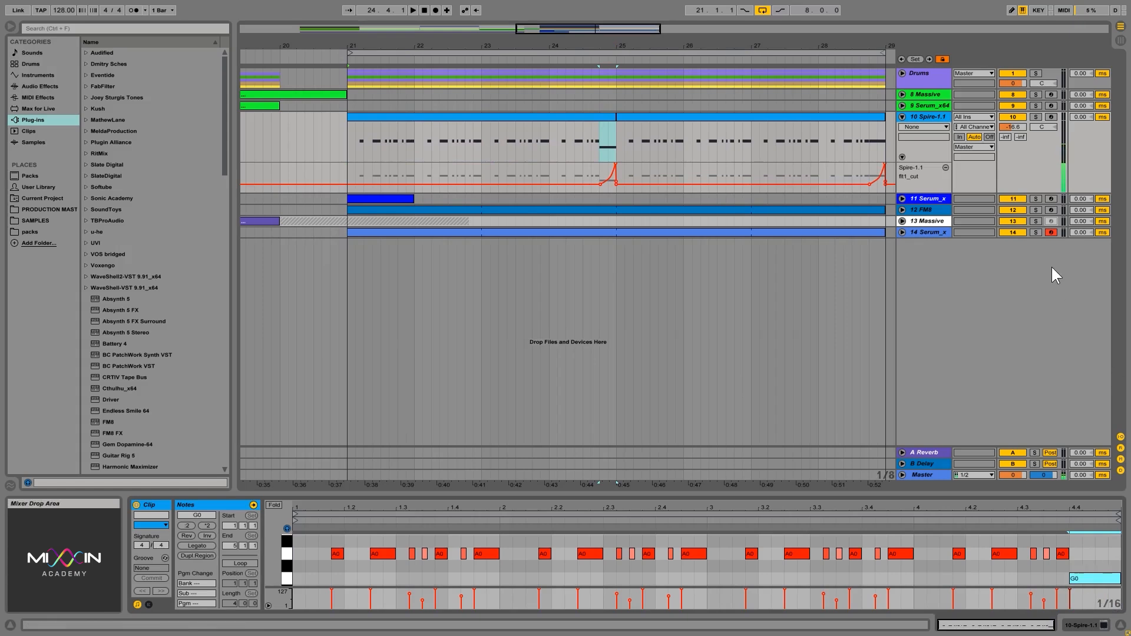
- Listen from bar 24 and duplicate the edited Spire clip over bars 25 to 29
{"action": "left_click", "coordinate": [549, 152]}
{"action": "key", "text": "space"}
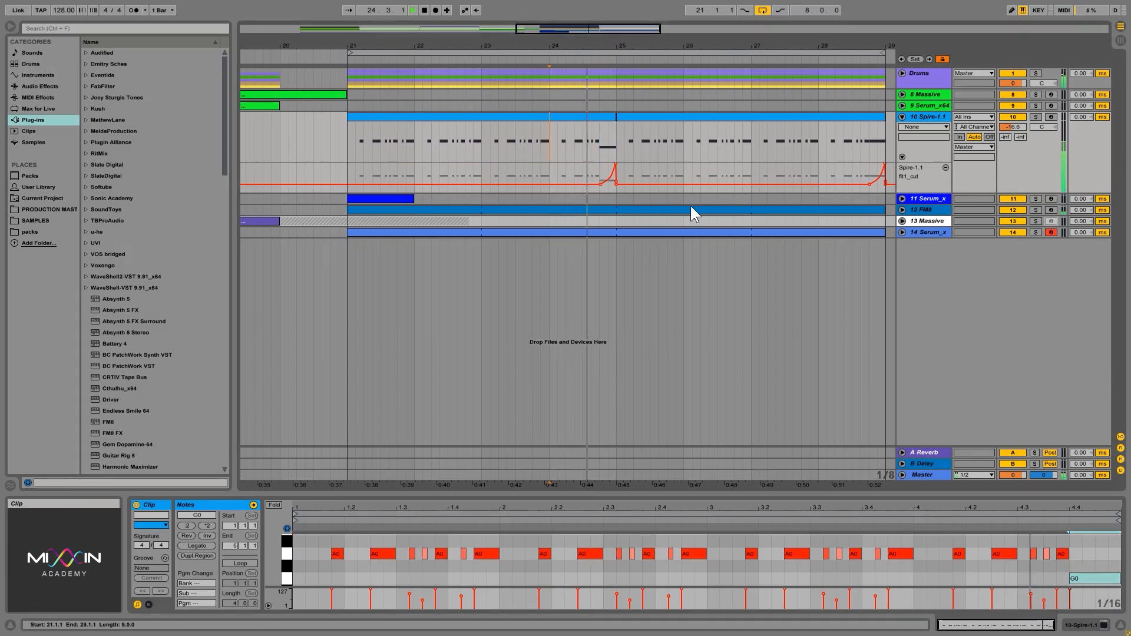
{"action": "left_click", "coordinate": [589, 114]}
{"action": "key", "text": "space"}
{"action": "key", "text": "ctrl+d"}
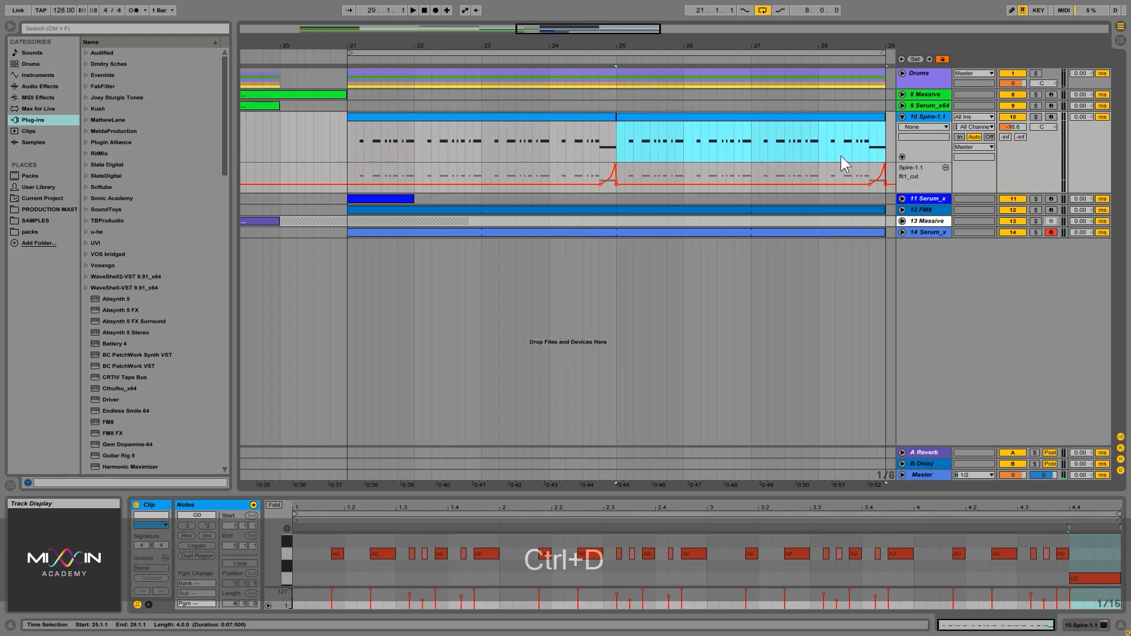
- Unfold the 14 Serum_x64 track and place the insert marker at bar 21 on it
{"action": "left_click_drag", "start_coordinate": [717, 45], "coordinate": [658, 49]}
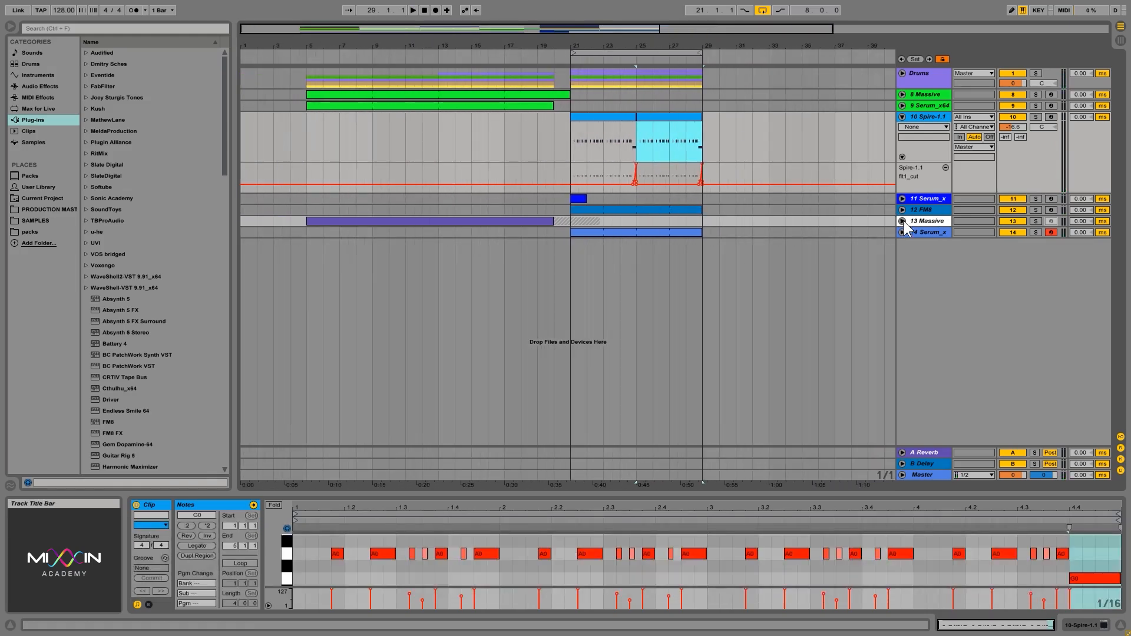
{"action": "left_click", "coordinate": [920, 235]}
{"action": "left_click", "coordinate": [901, 232]}
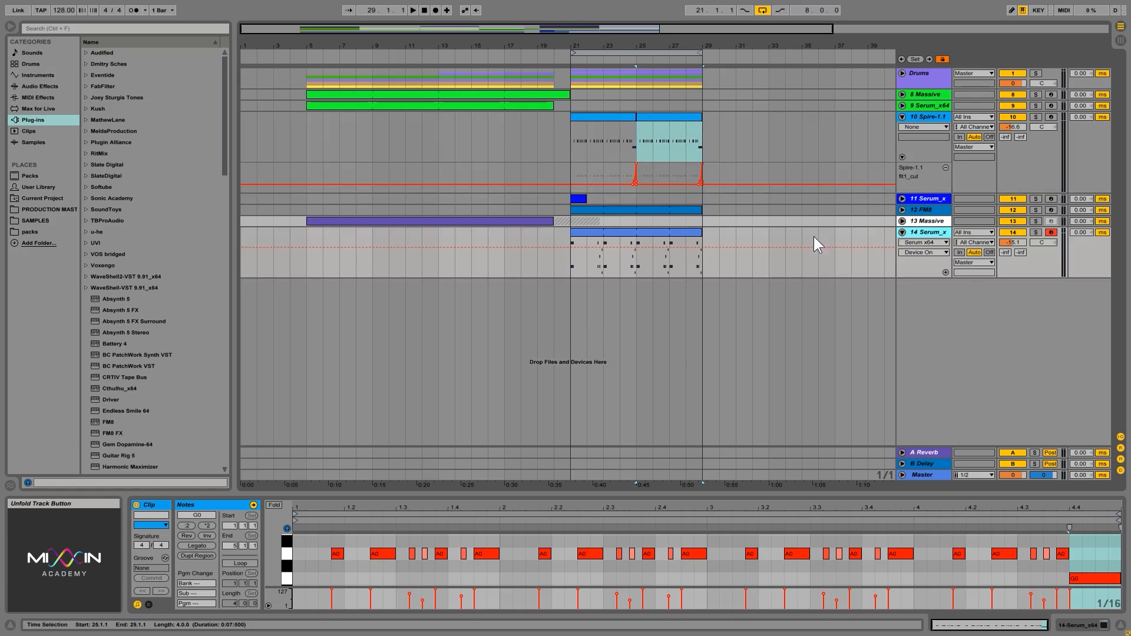
{"action": "left_click", "coordinate": [572, 270]}
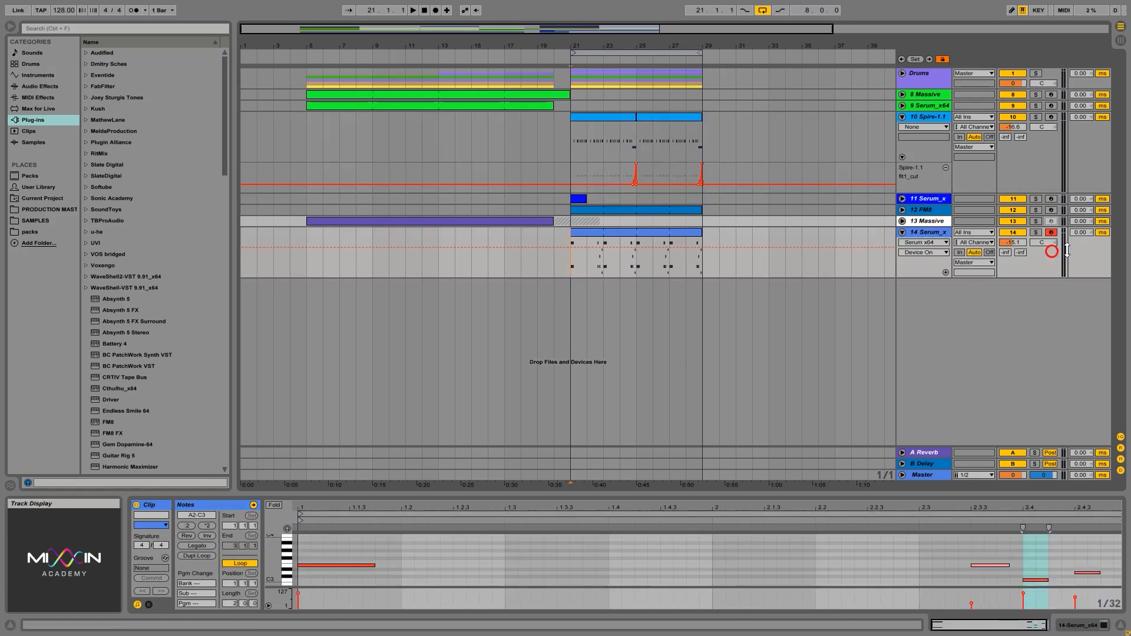
- Solo the 14 Serum_x64 track, play it from bar 21 and show its Serum device
{"action": "left_click", "coordinate": [1036, 232]}
{"action": "key", "text": "space"}
{"action": "left_click", "coordinate": [940, 242]}
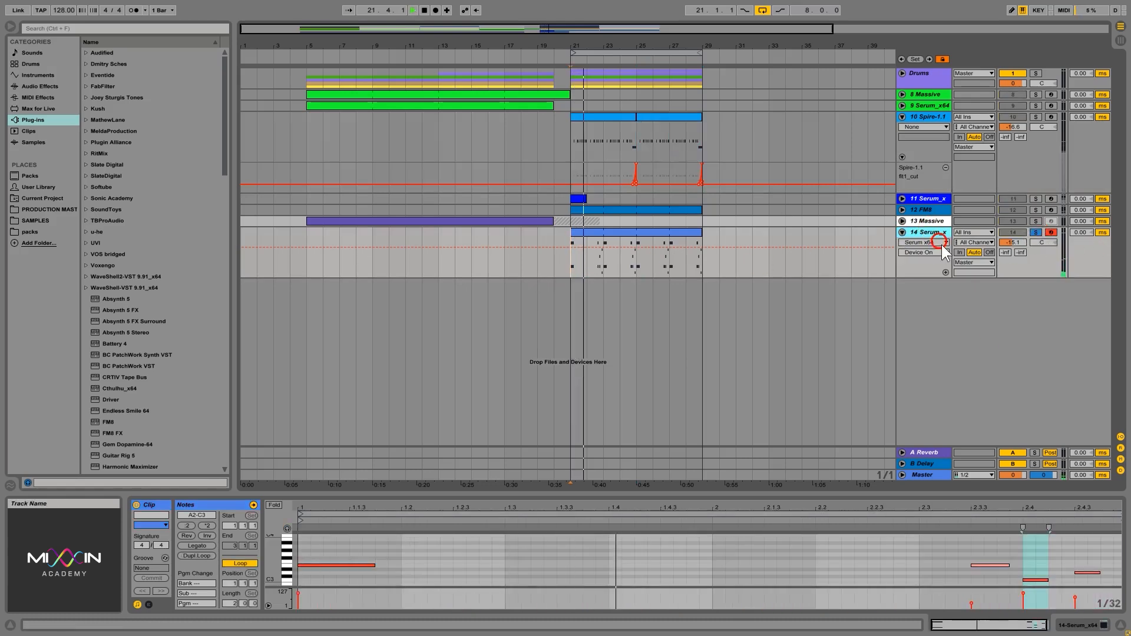
{"action": "left_click", "coordinate": [1078, 628]}
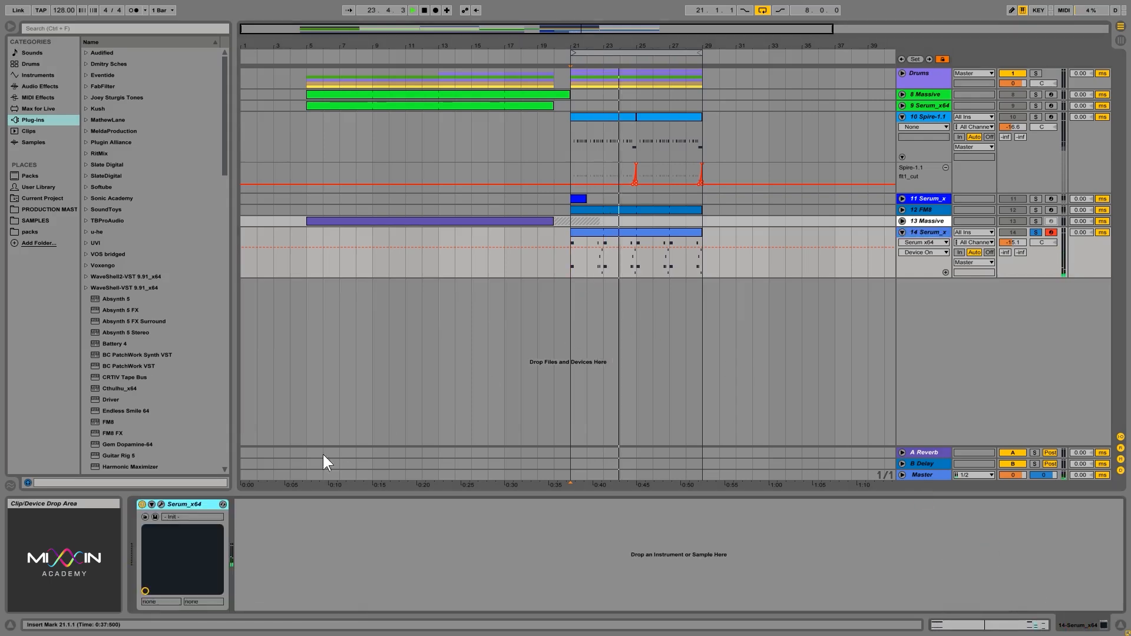
- Expose the filter cutoff of the 14 Serum_x64 synth as an automation parameter and give Fil Cutoff its own automation lane
{"action": "left_click", "coordinate": [162, 504]}
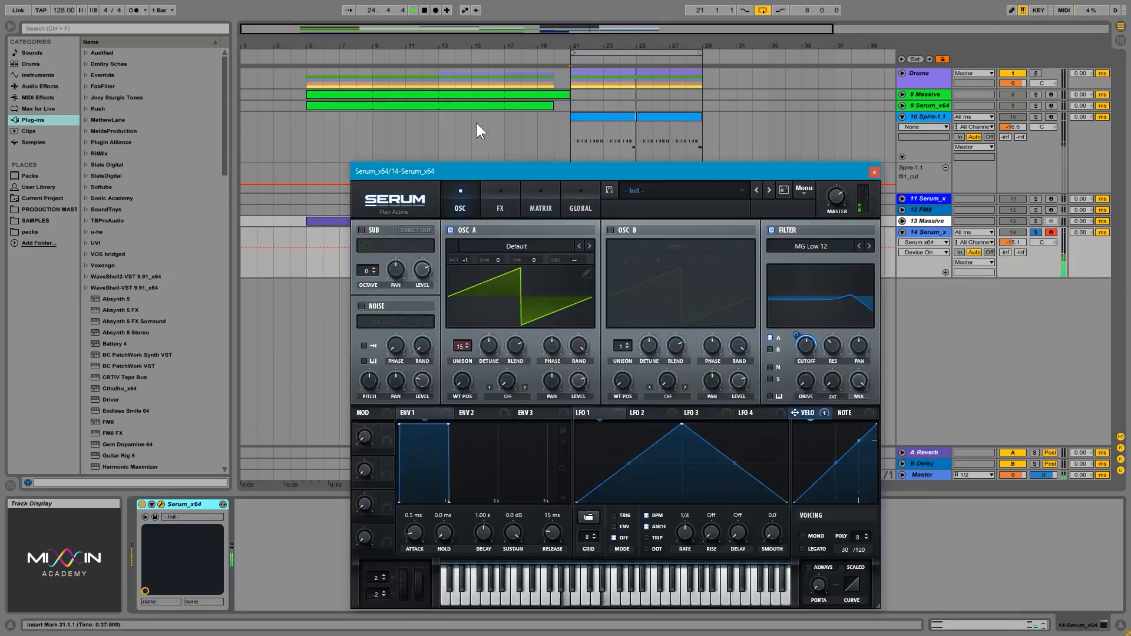
{"action": "left_click_drag", "start_coordinate": [485, 168], "coordinate": [438, 61]}
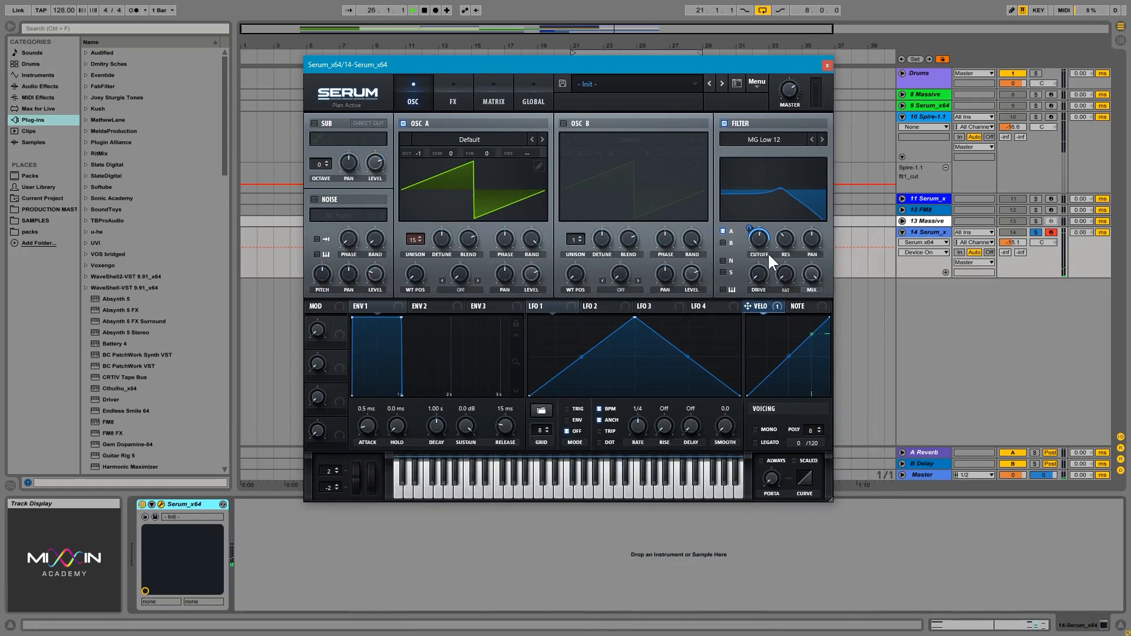
{"action": "mouse_move", "coordinate": [756, 238]}
{"action": "left_mouse_down"}
{"action": "mouse_move", "coordinate": [759, 196]}
{"action": "mouse_move", "coordinate": [765, 251]}
{"action": "left_mouse_up"}
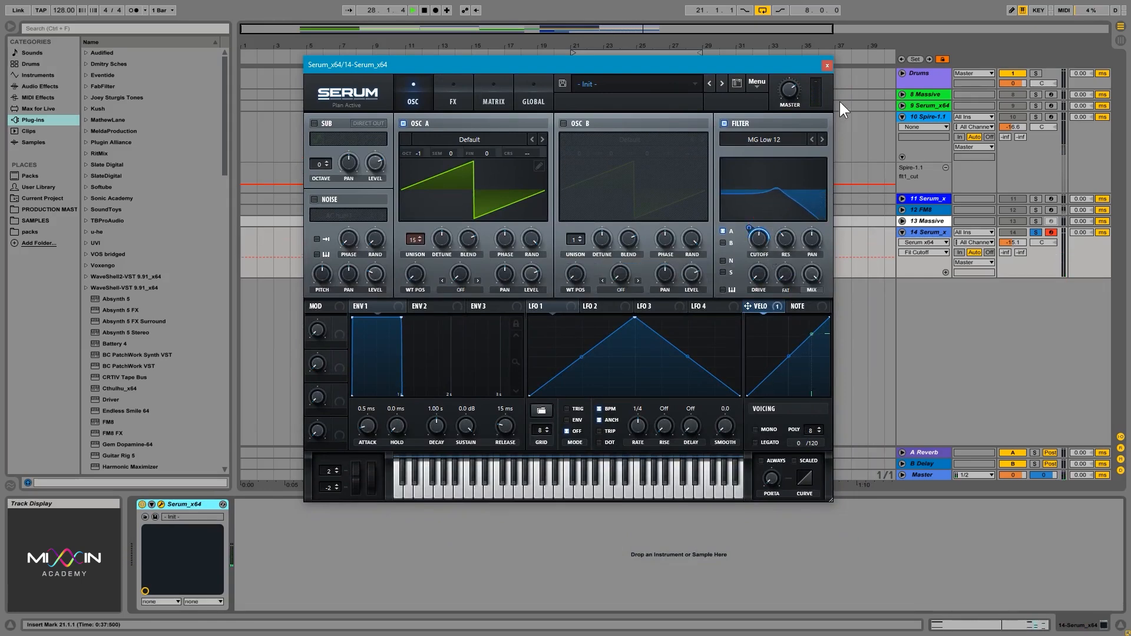
{"action": "left_click", "coordinate": [827, 66]}
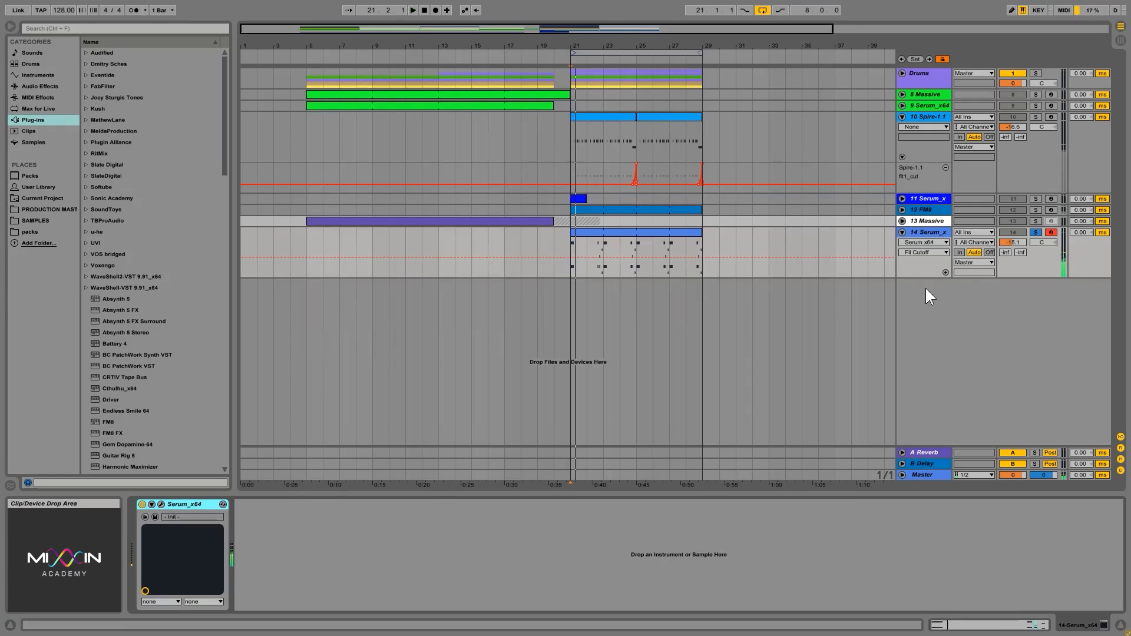
{"action": "left_click", "coordinate": [944, 273]}
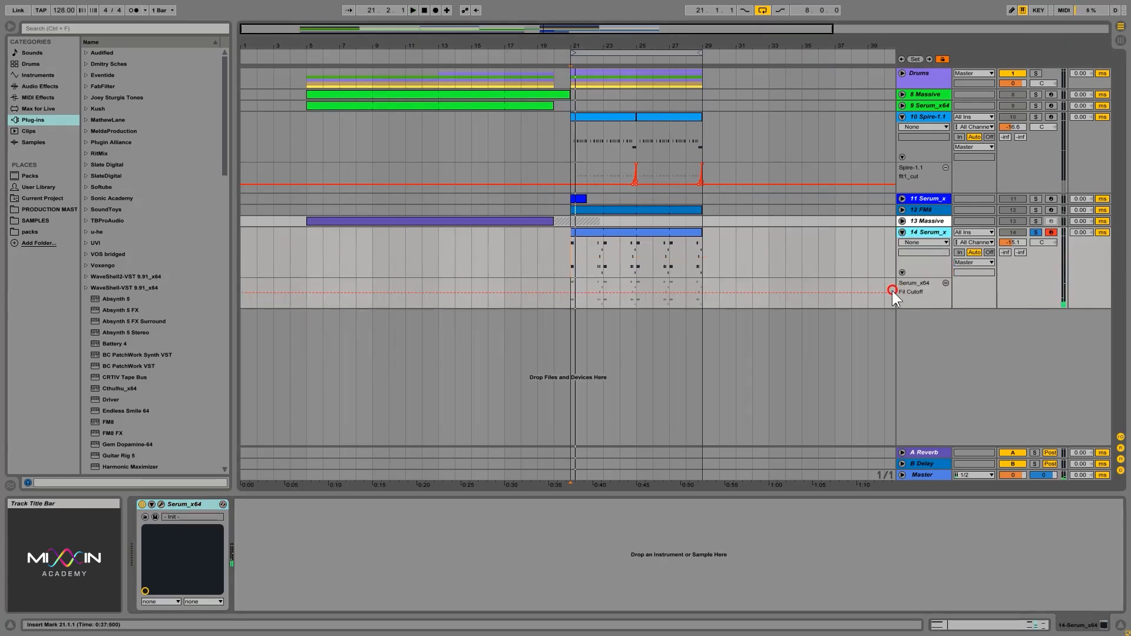
- Add Fil Cutoff breakpoints at bars 21 and 29, lower the bar 21 point to about 38 Hz and audition the rise
{"action": "left_click", "coordinate": [576, 295]}
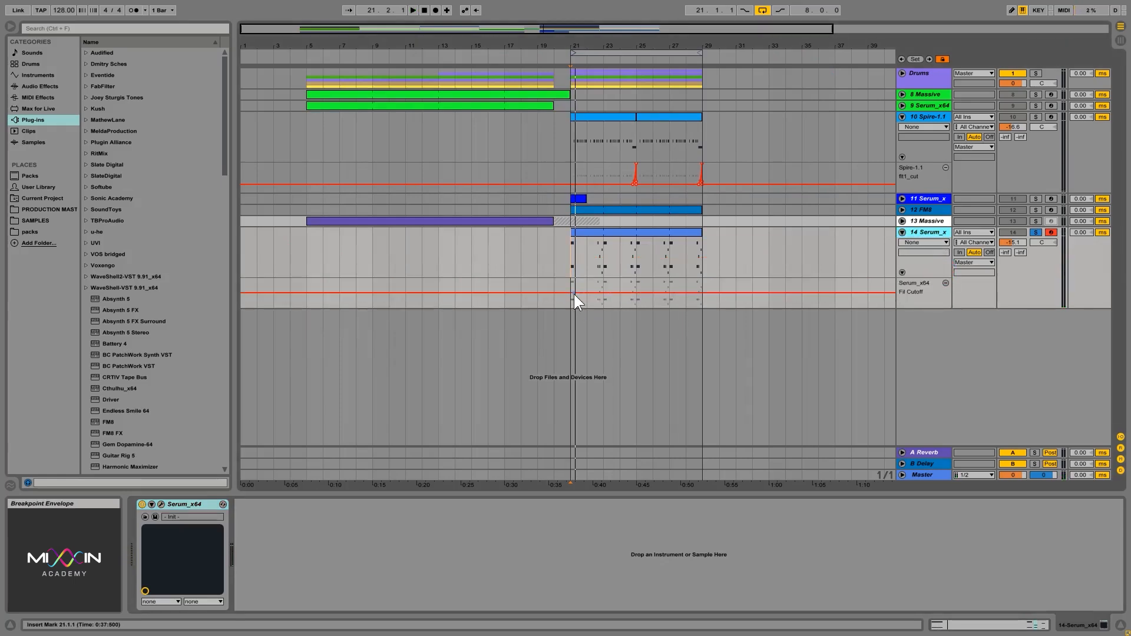
{"action": "left_click", "coordinate": [702, 293]}
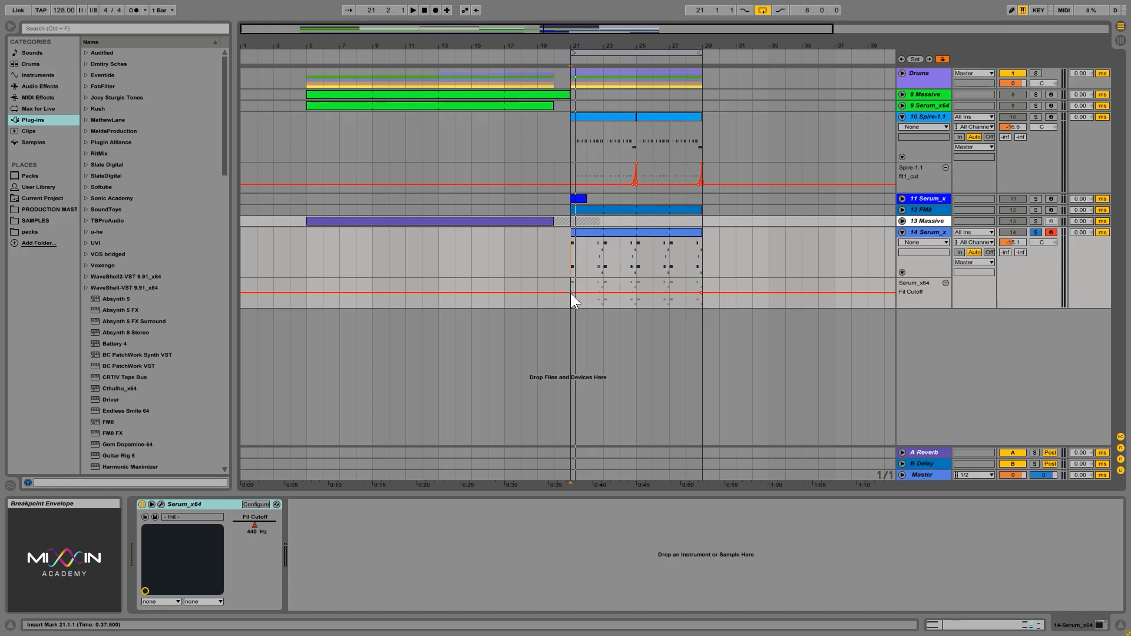
{"action": "left_click_drag", "start_coordinate": [570, 292], "coordinate": [570, 302]}
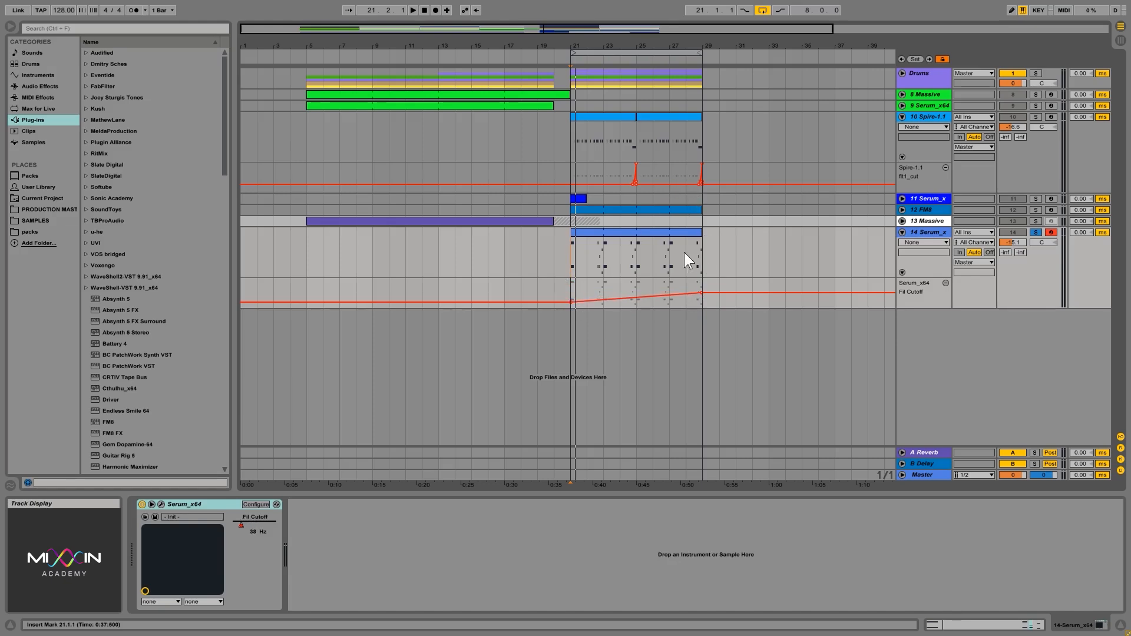
{"action": "left_click", "coordinate": [574, 258]}
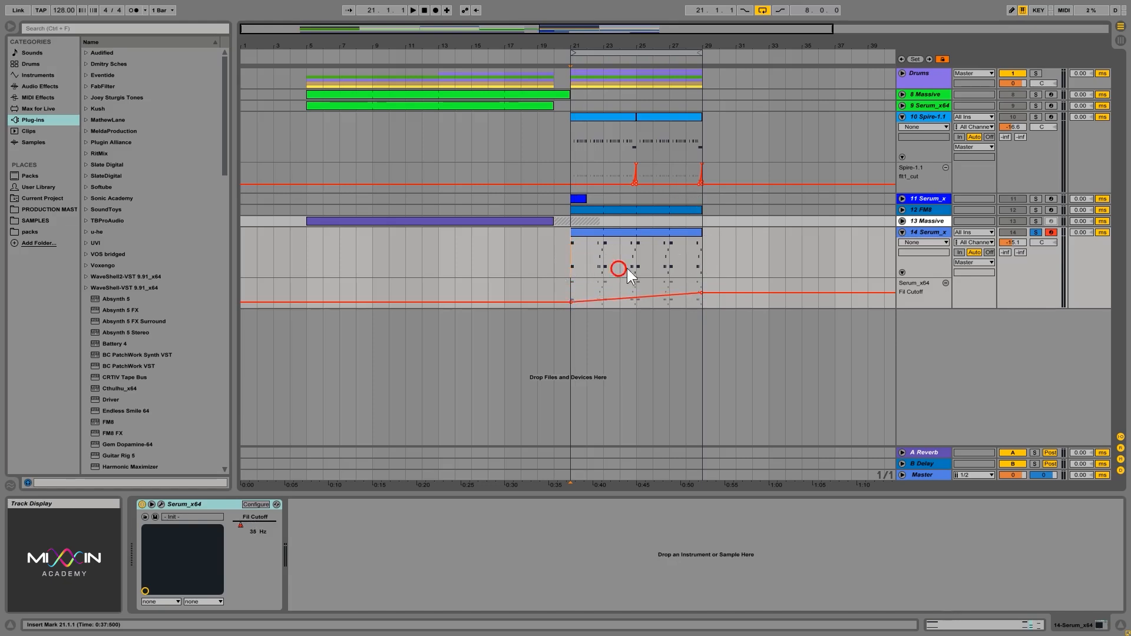
{"action": "left_click", "coordinate": [618, 53]}
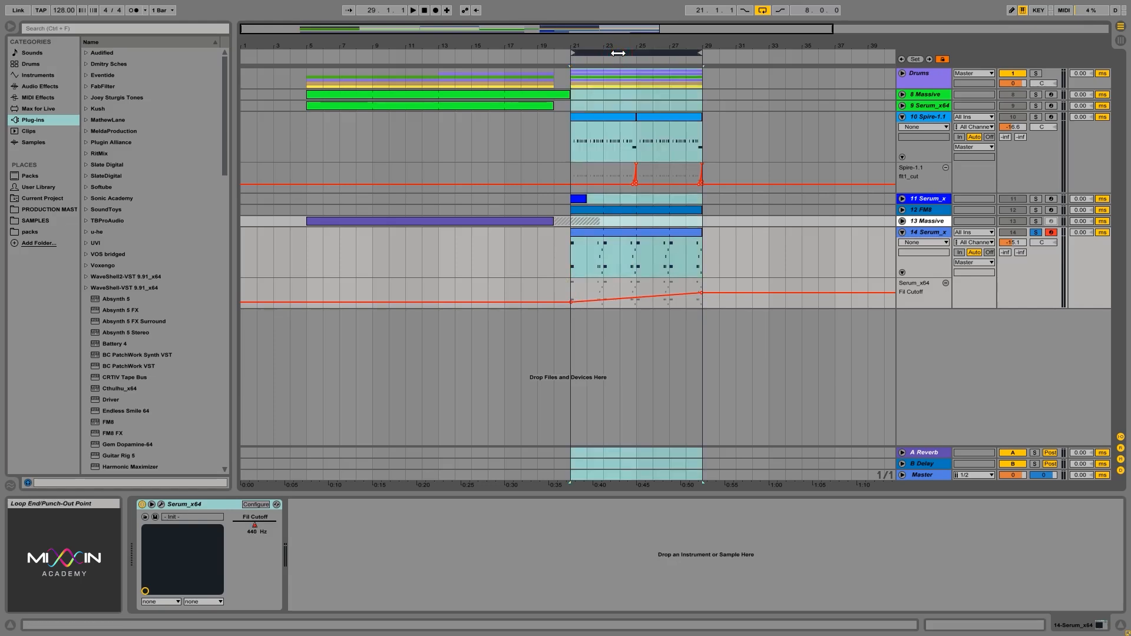
- Raise the Fil Cutoff ramp's start to about 242 Hz and its bar 29 end to about 1673 Hz, and play it from bar 21
{"action": "left_click_drag", "start_coordinate": [571, 302], "coordinate": [570, 294]}
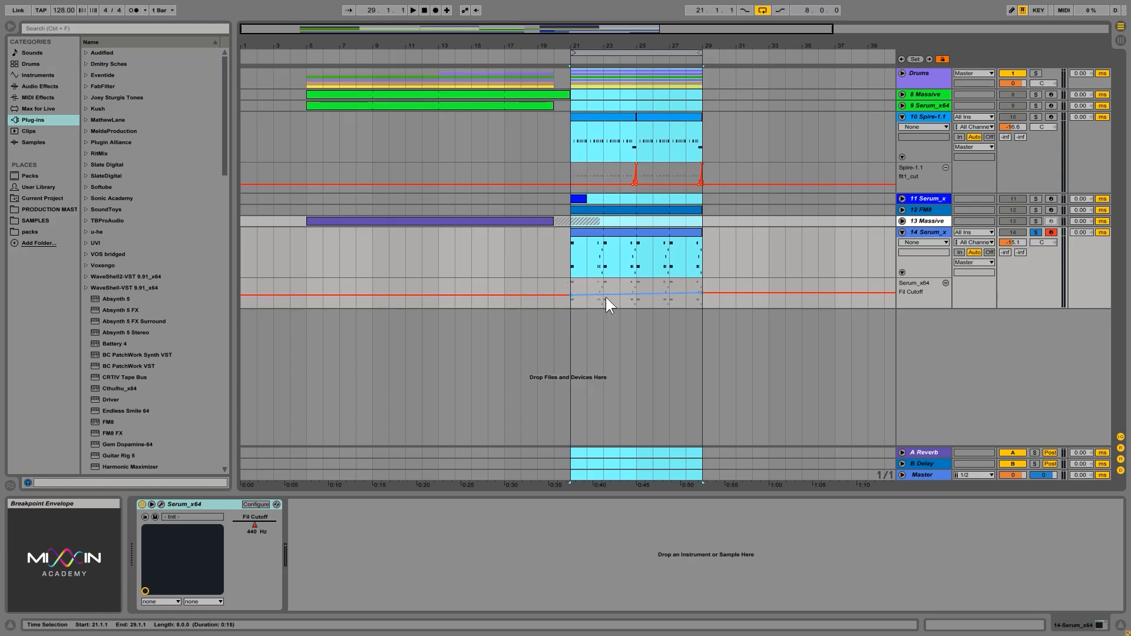
{"action": "left_click_drag", "start_coordinate": [701, 292], "coordinate": [701, 289]}
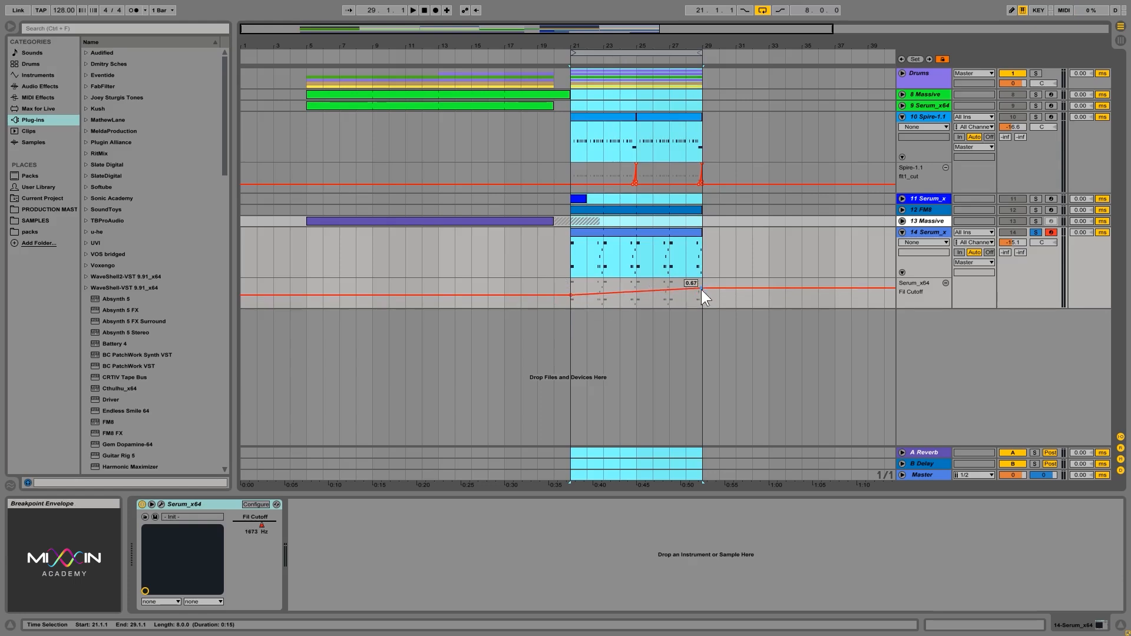
{"action": "left_click", "coordinate": [569, 265]}
{"action": "key", "text": "space"}
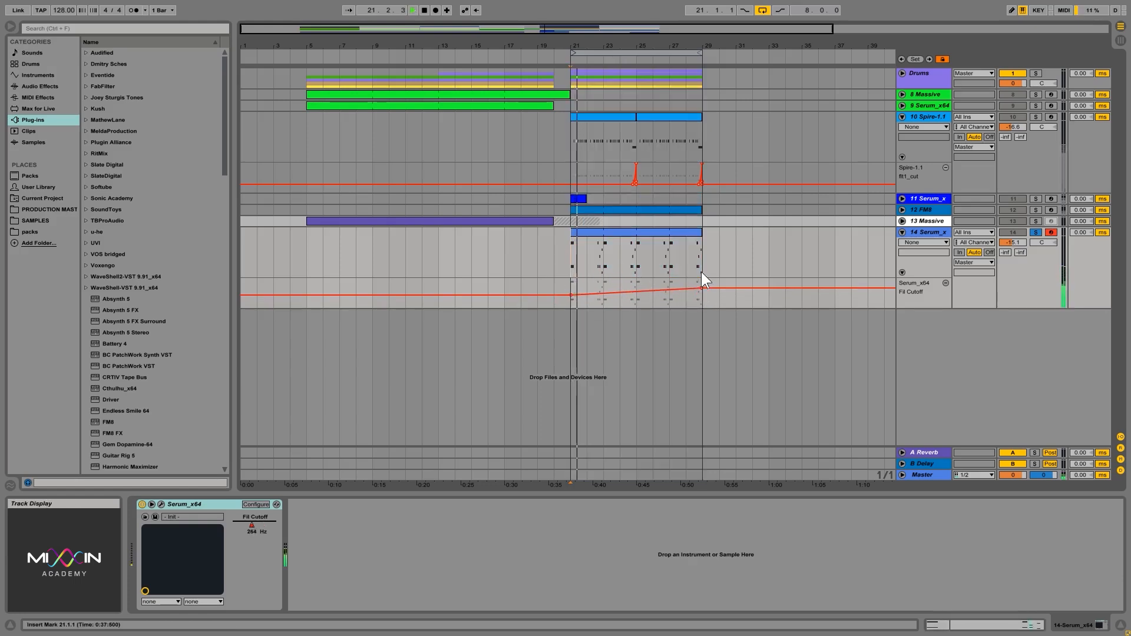
- Unsolo the 14 Serum_x64 track, set its volume to -14.8 dB and play the full mix from bar 21
{"action": "left_click", "coordinate": [1035, 232]}
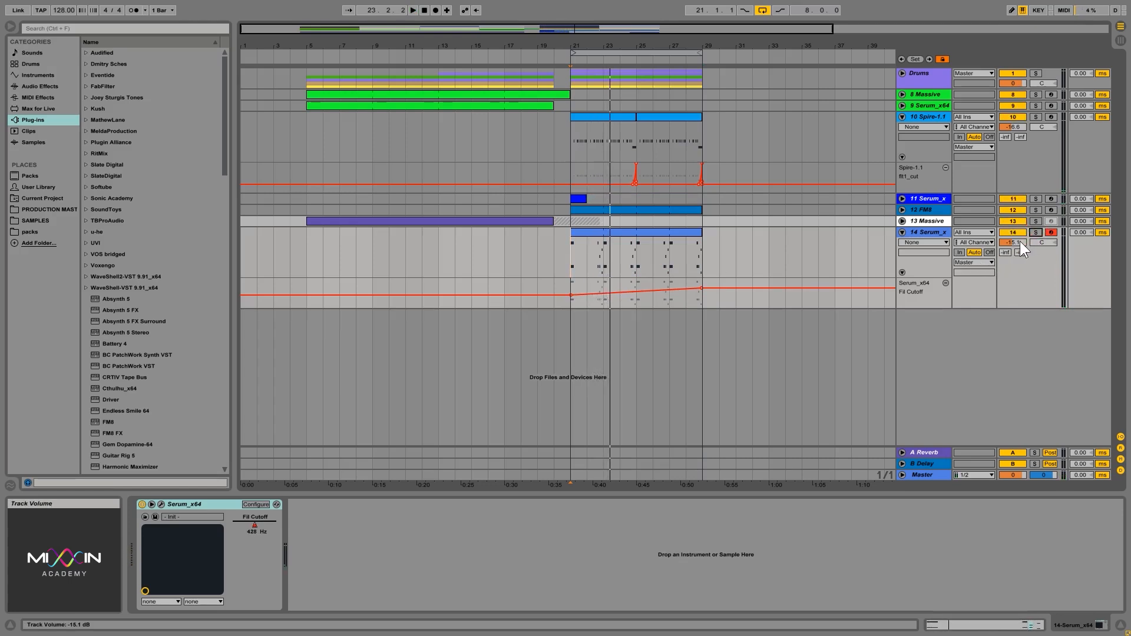
{"action": "left_click_drag", "start_coordinate": [1019, 242], "coordinate": [1019, 241]}
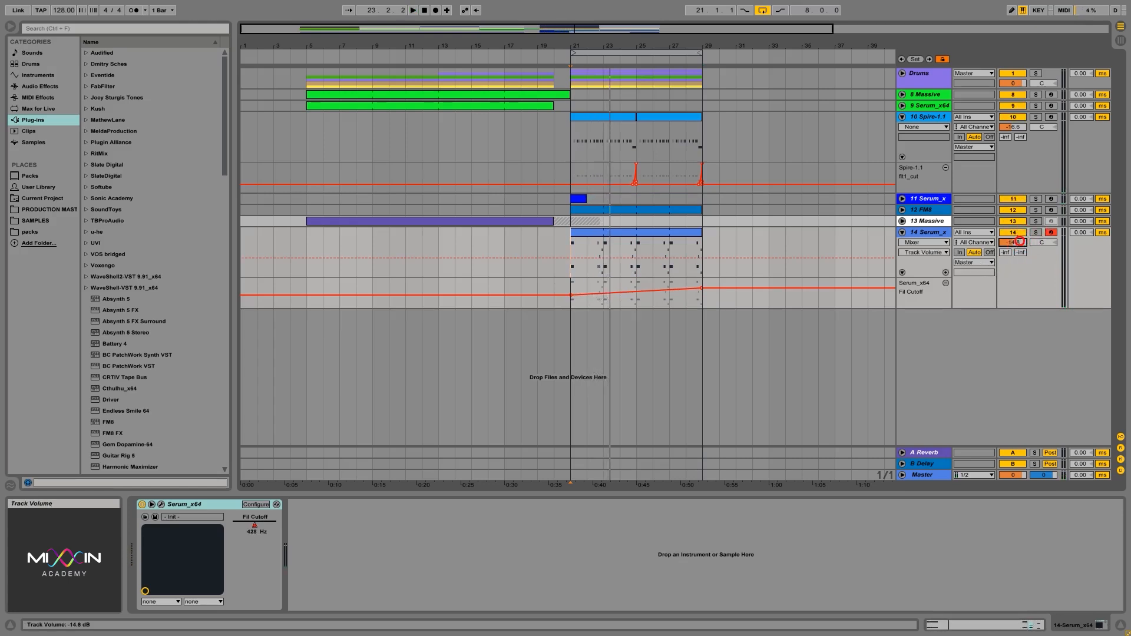
{"action": "left_click", "coordinate": [571, 245]}
{"action": "key", "text": "space"}
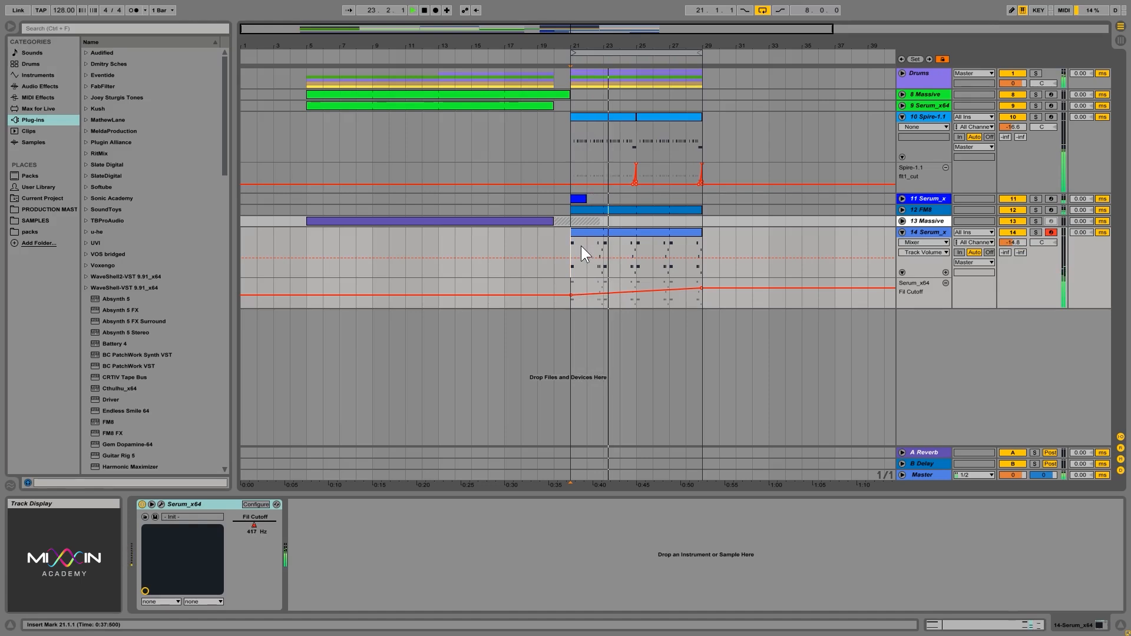
- Raise the bar 29 breakpoint of the Serum Fil Cutoff ramp to about 3190 Hz during playback
{"action": "mouse_move", "coordinate": [705, 287]}
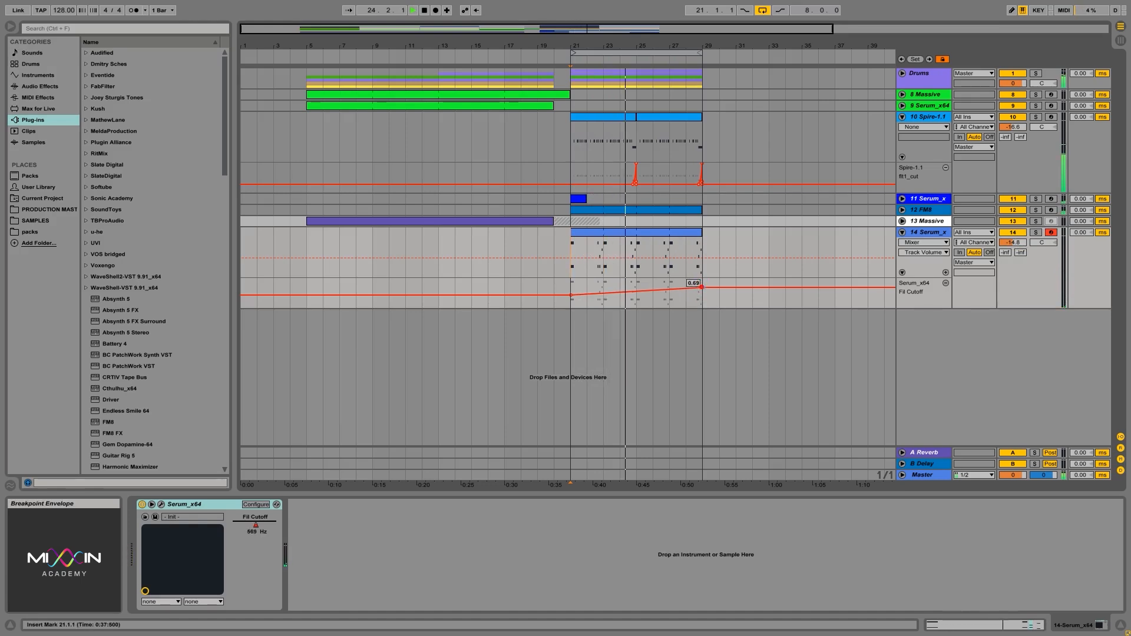
{"action": "left_click_drag", "start_coordinate": [702, 287], "coordinate": [702, 284]}
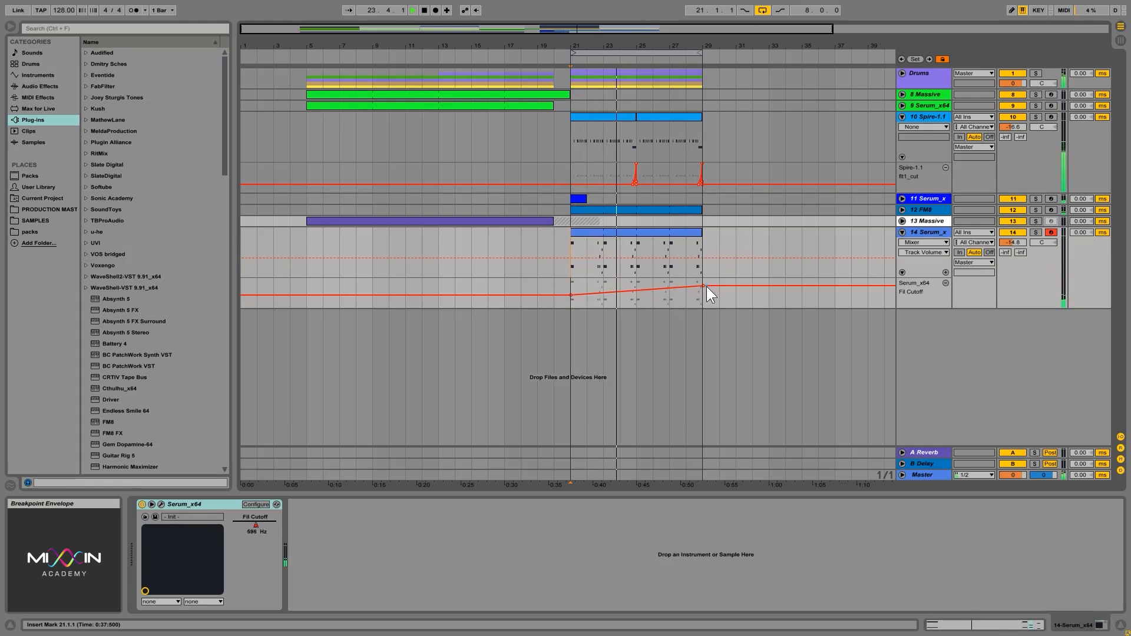
{"action": "left_click_drag", "start_coordinate": [704, 286], "coordinate": [702, 285]}
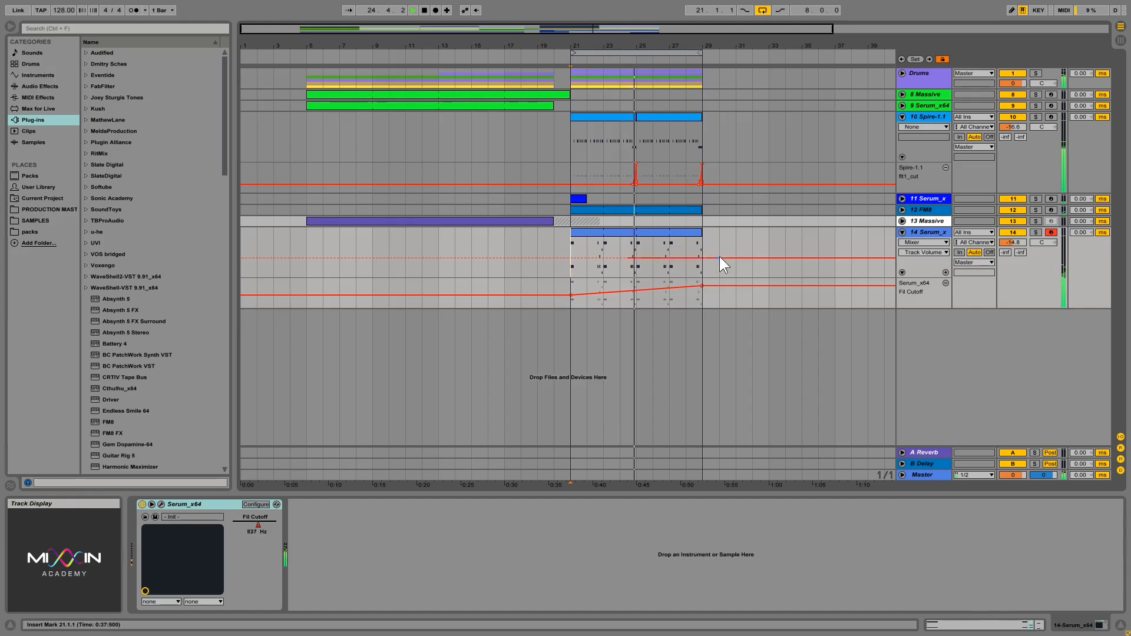
- Duplicate bars 21 to 29 on all tracks and extend the loop's end to bar 37
{"action": "left_click", "coordinate": [682, 55]}
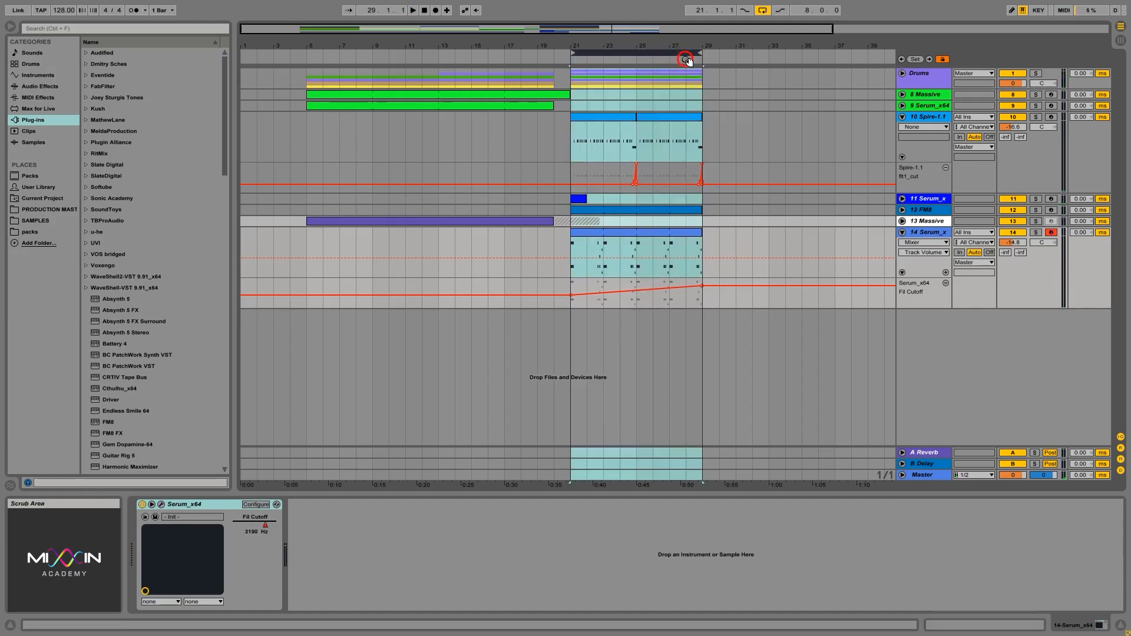
{"action": "left_click", "coordinate": [651, 51]}
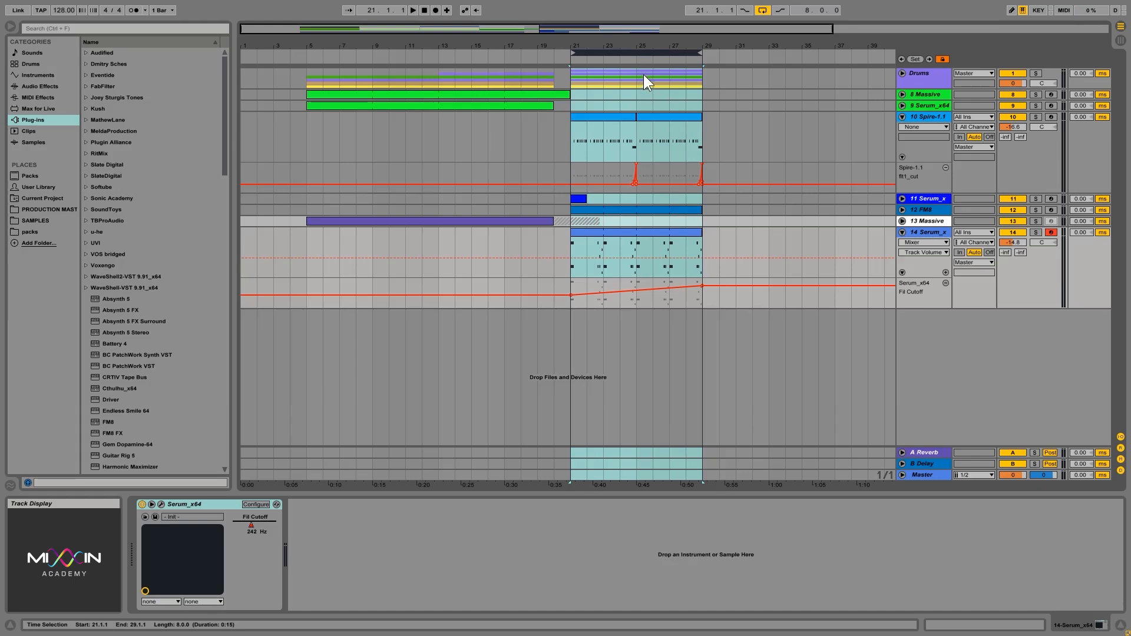
{"action": "key", "text": "ctrl+d"}
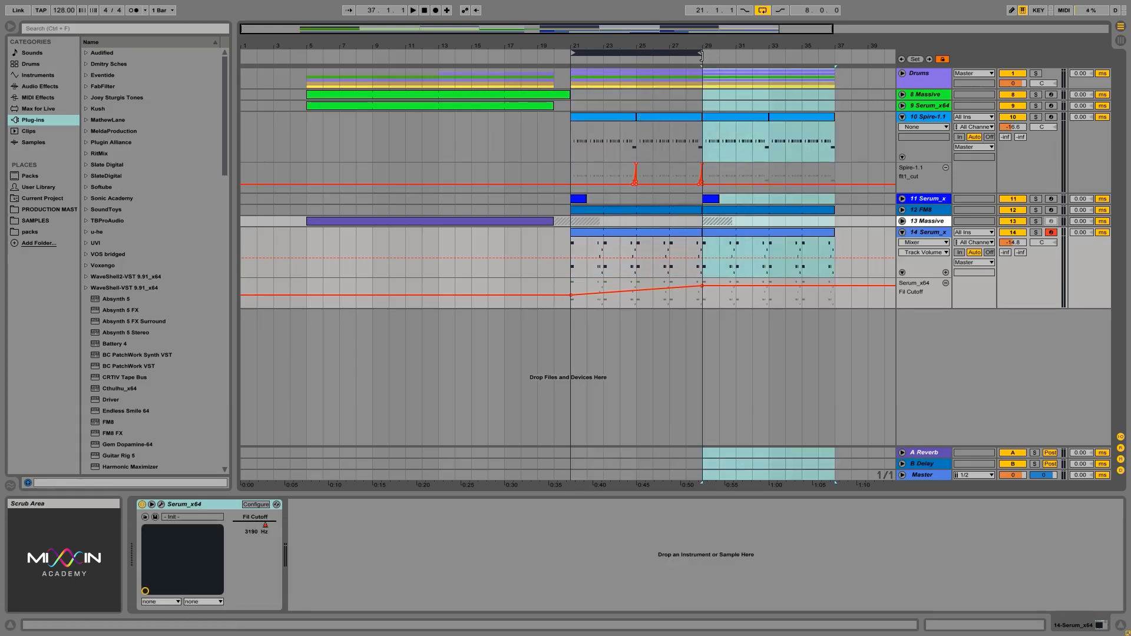
{"action": "left_click_drag", "start_coordinate": [701, 53], "coordinate": [832, 60]}
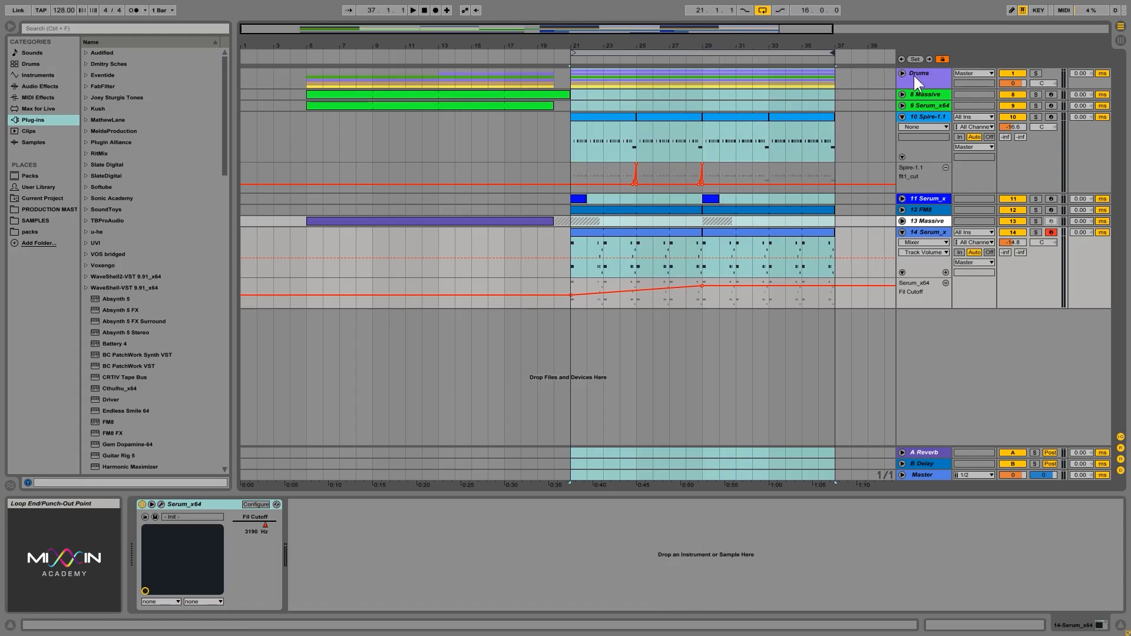
- Unlock the automation envelopes and duplicate the Spire filter cutoff automation of bars 21 to 29 over bars 29 to 37
{"action": "left_click", "coordinate": [942, 57]}
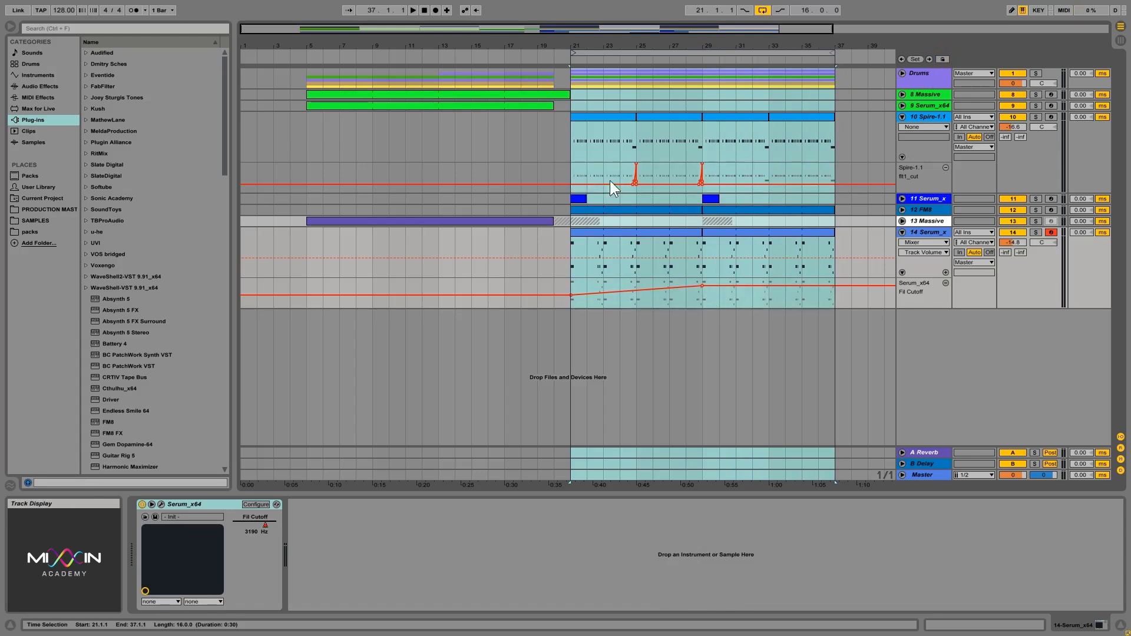
{"action": "left_click_drag", "start_coordinate": [568, 171], "coordinate": [710, 171]}
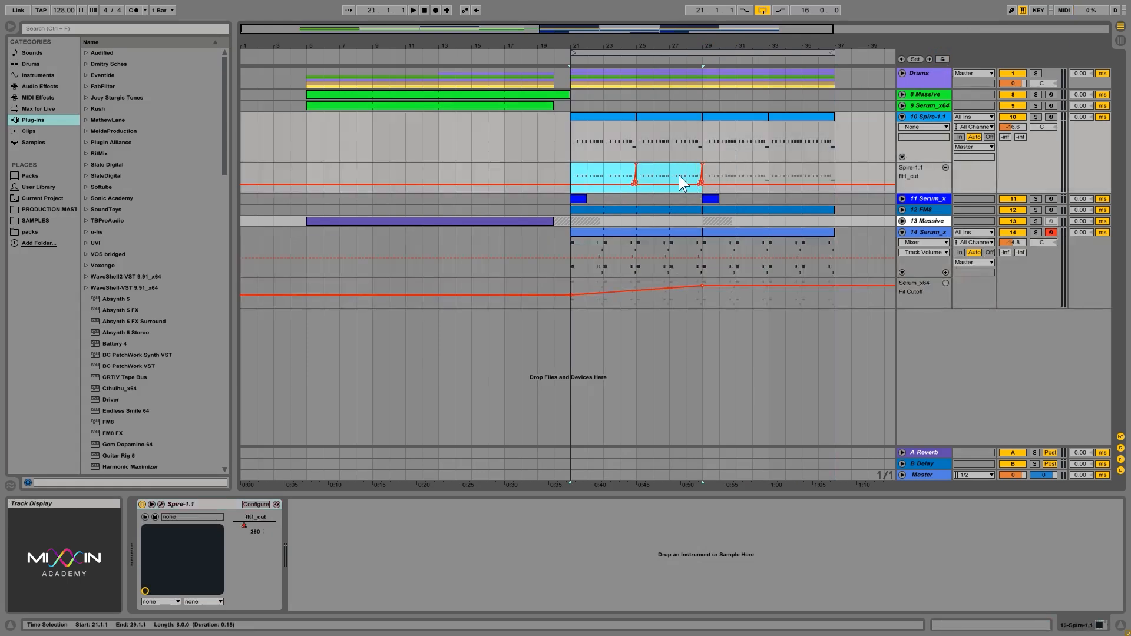
{"action": "key", "text": "ctrl+d"}
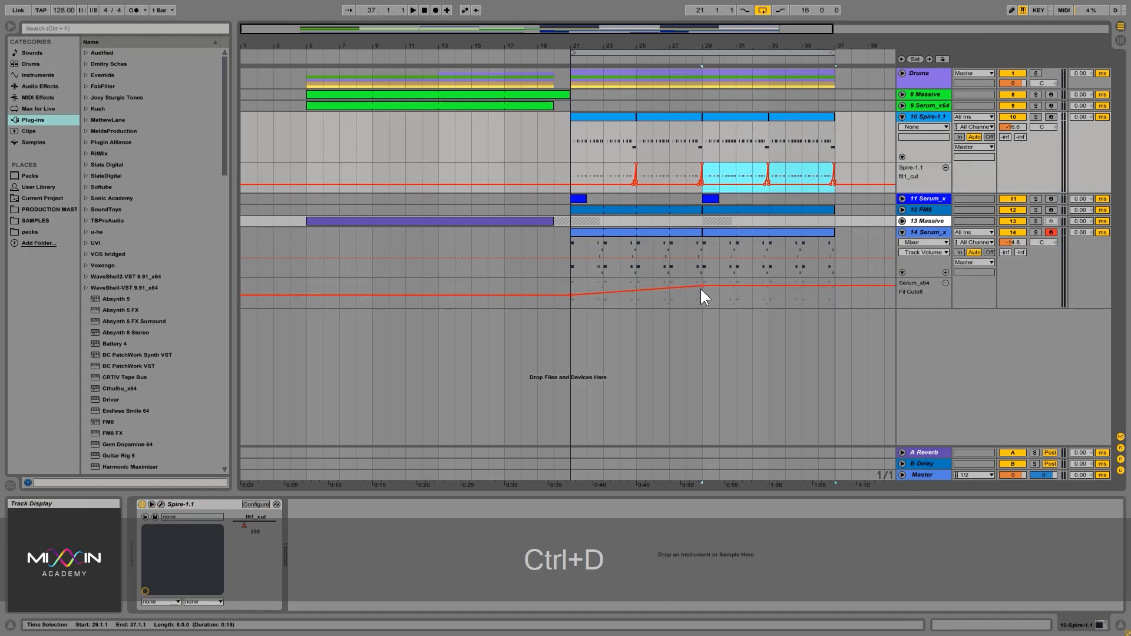
- Move the Serum Fil Cutoff ramp's end breakpoint from bar 29 to bar 37 at about 0.78, and listen to the extended drop
{"action": "left_click_drag", "start_coordinate": [702, 285], "coordinate": [833, 284]}
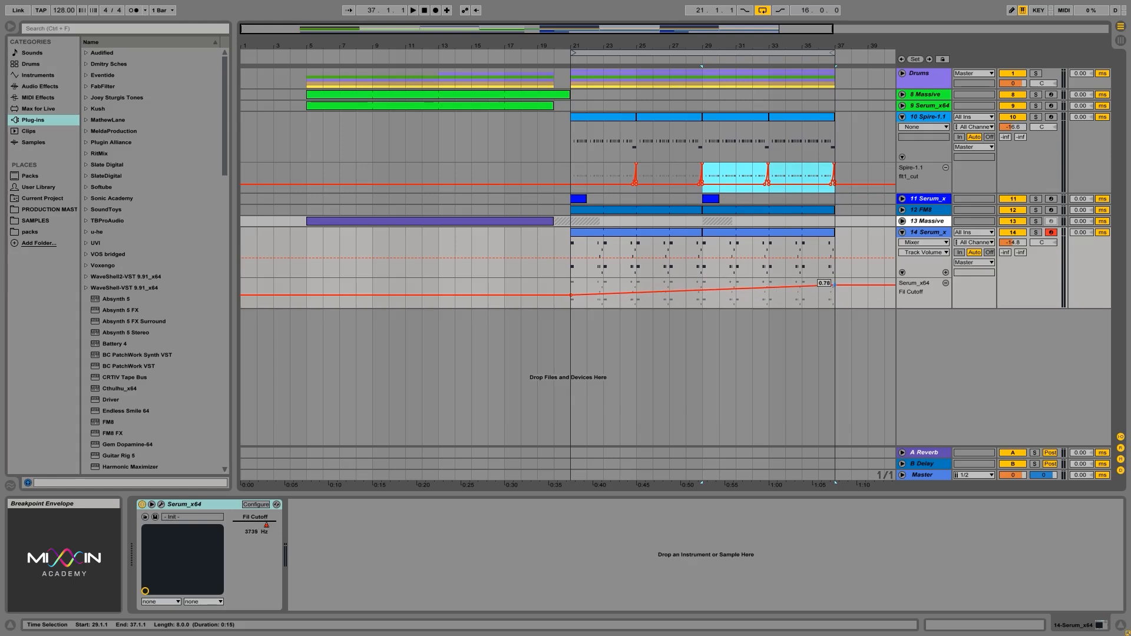
{"action": "left_click", "coordinate": [573, 284]}
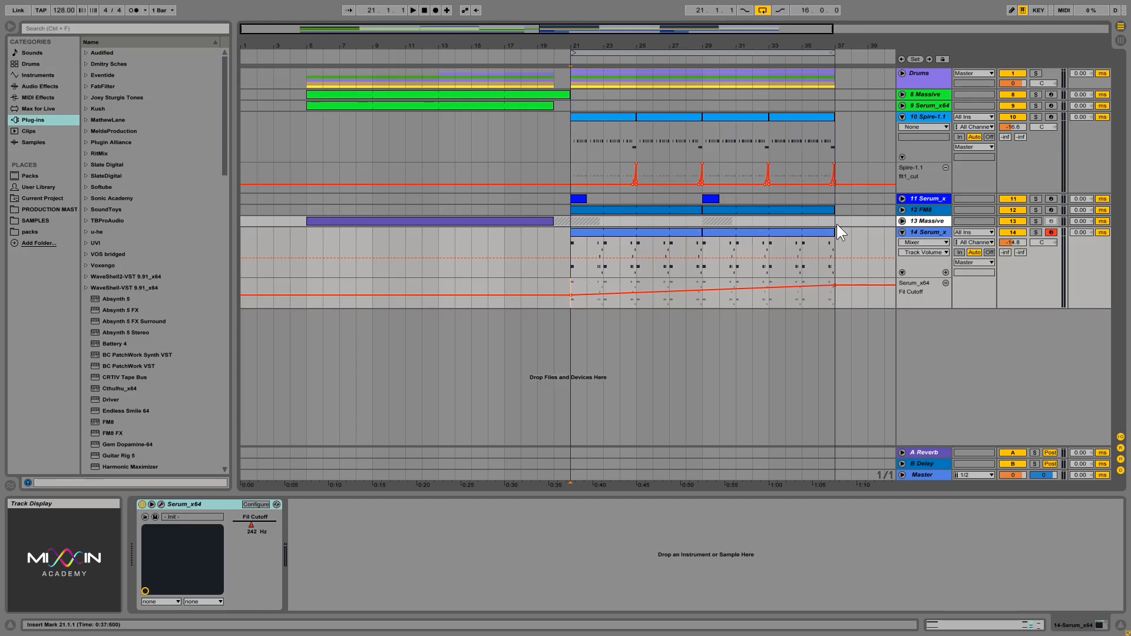
{"action": "left_click", "coordinate": [567, 222]}
{"action": "key", "text": "space"}
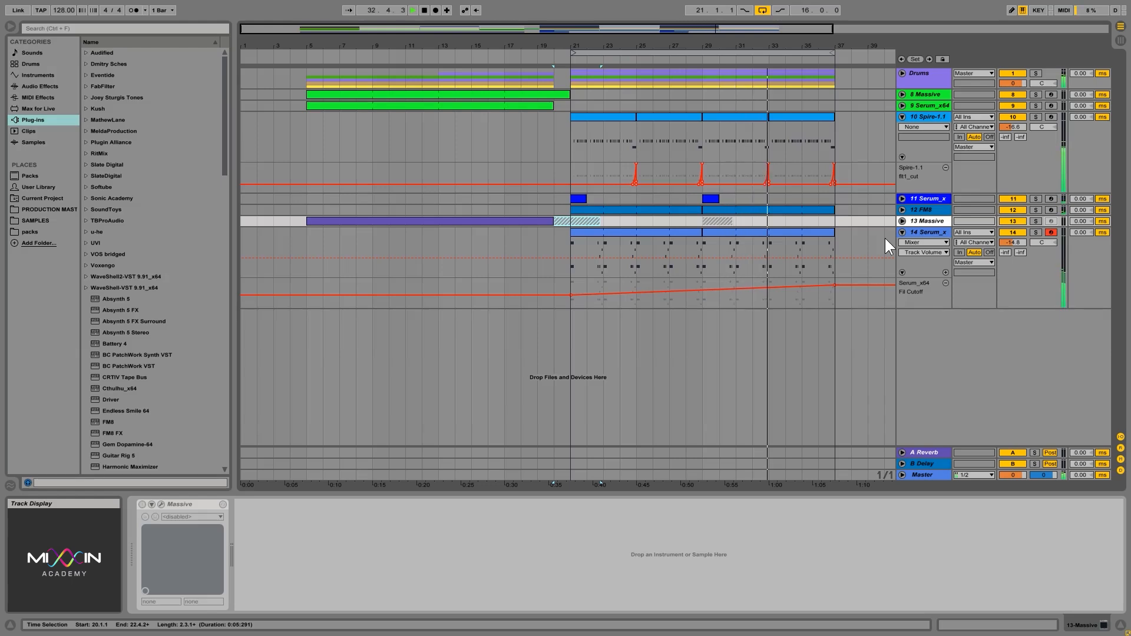
- Expose the reverb mix of the 14 Serum_x64 synth's effects as the track's Verb Wet automation parameter
{"action": "left_click", "coordinate": [920, 233]}
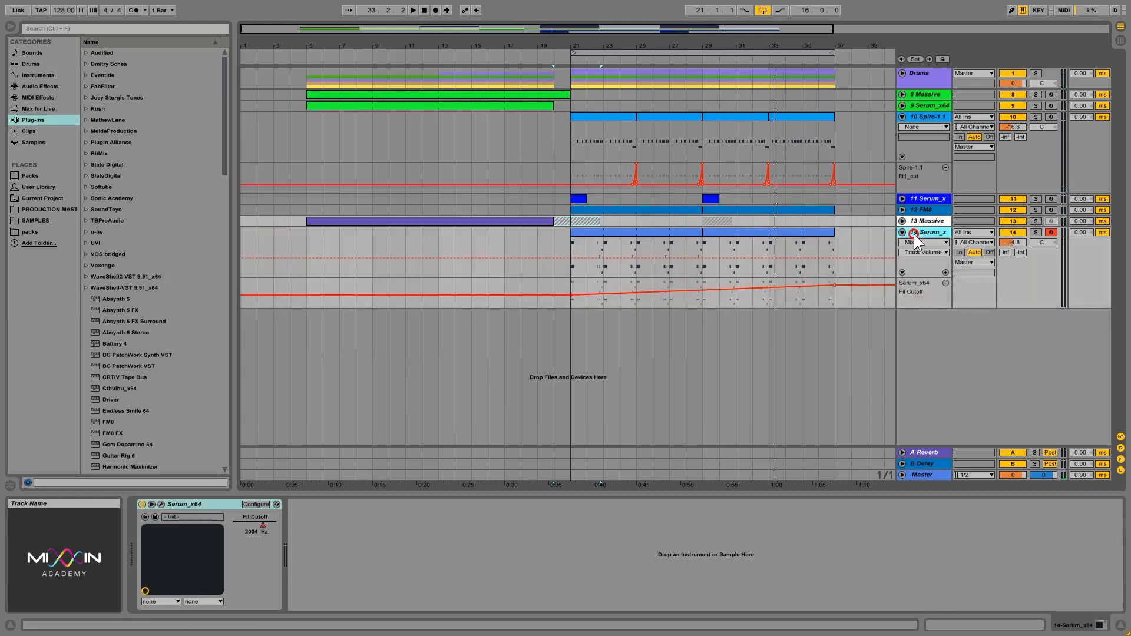
{"action": "left_click", "coordinate": [695, 232]}
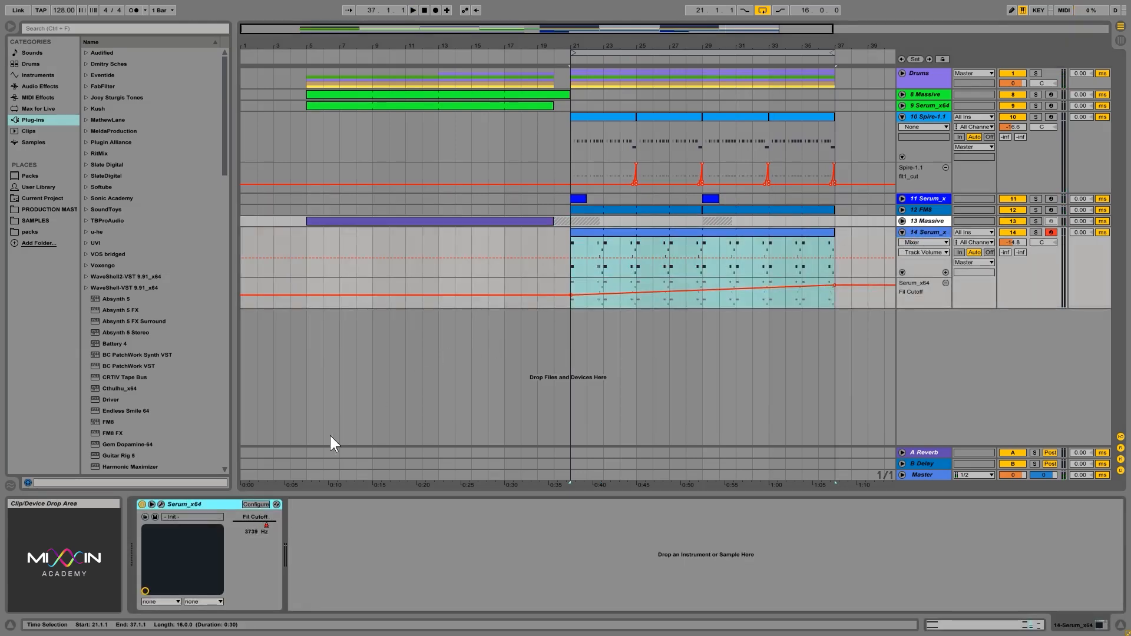
{"action": "left_click", "coordinate": [161, 504]}
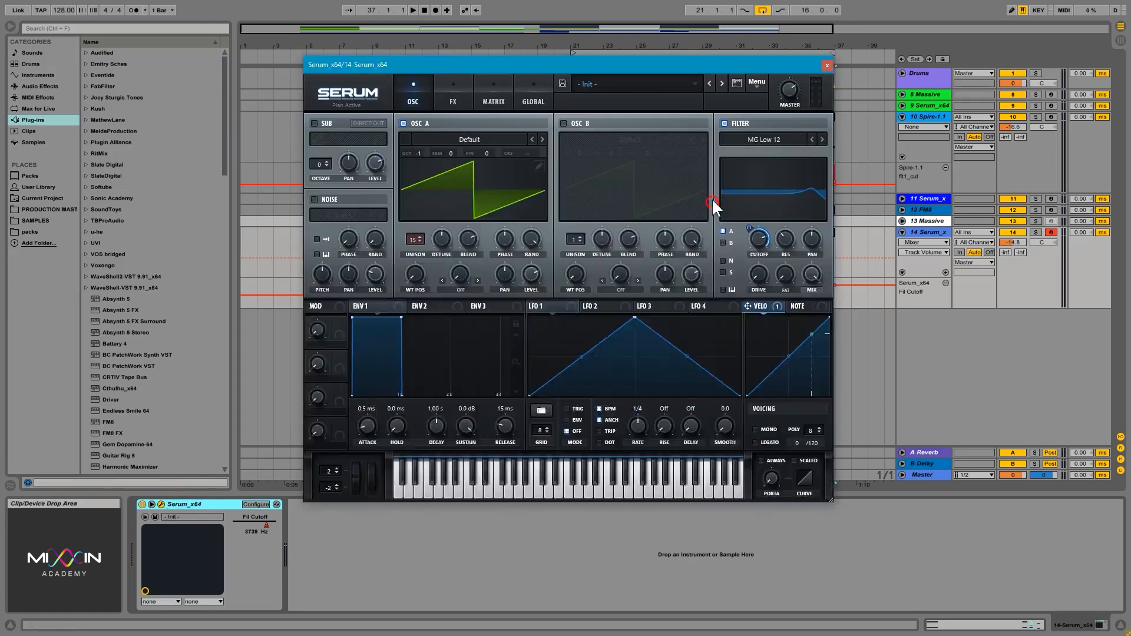
{"action": "left_click", "coordinate": [466, 97]}
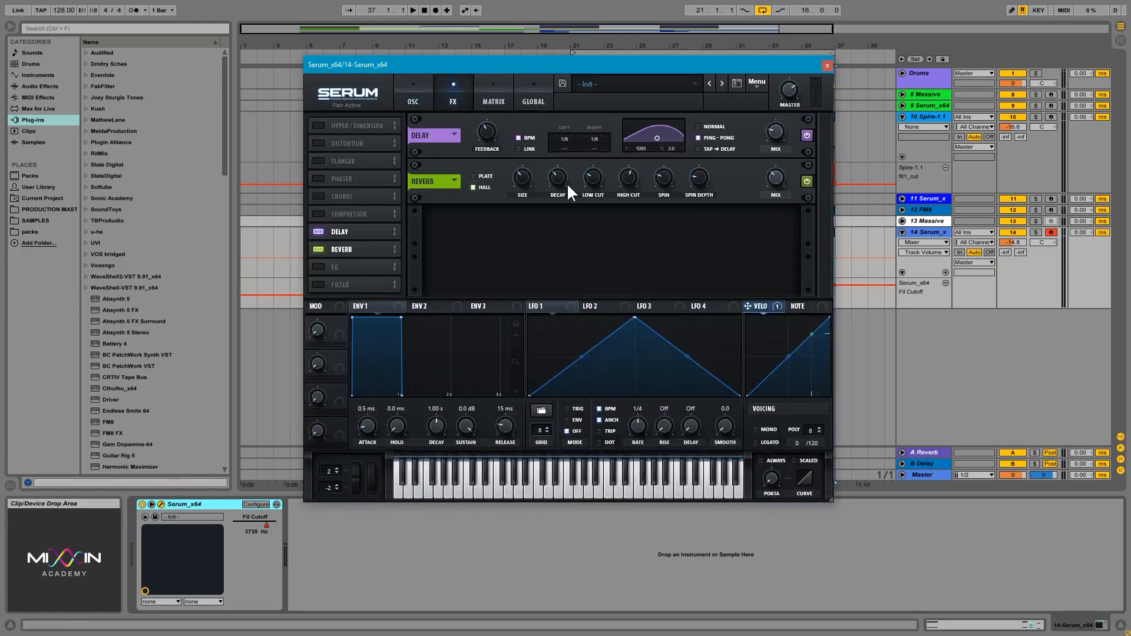
{"action": "left_click", "coordinate": [769, 179]}
{"action": "left_click", "coordinate": [776, 173]}
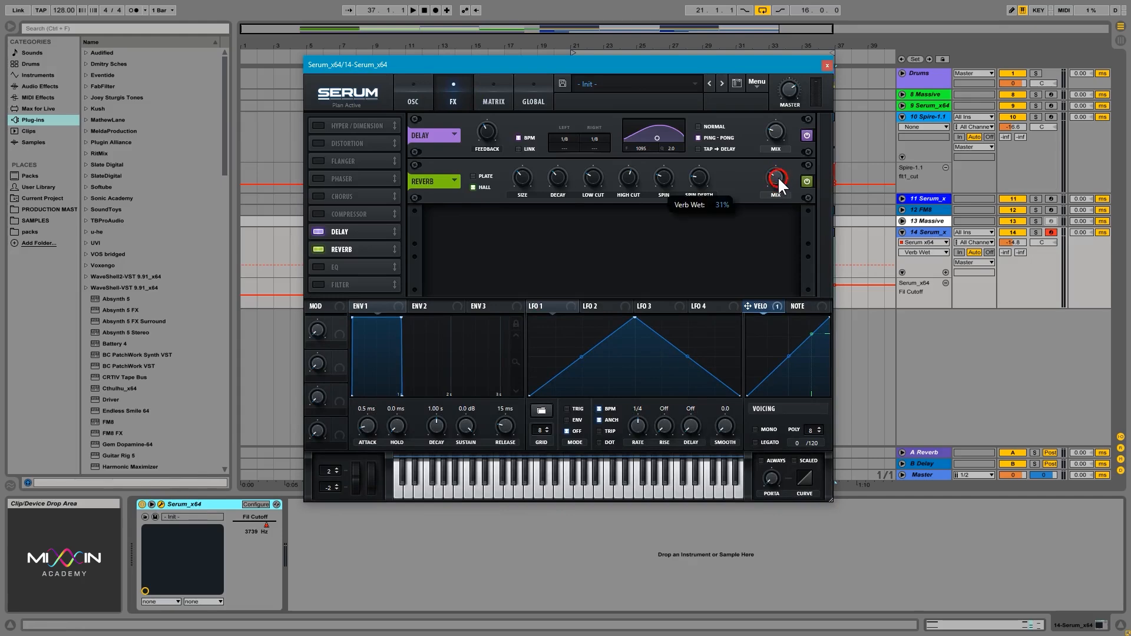
{"action": "left_click", "coordinate": [826, 62]}
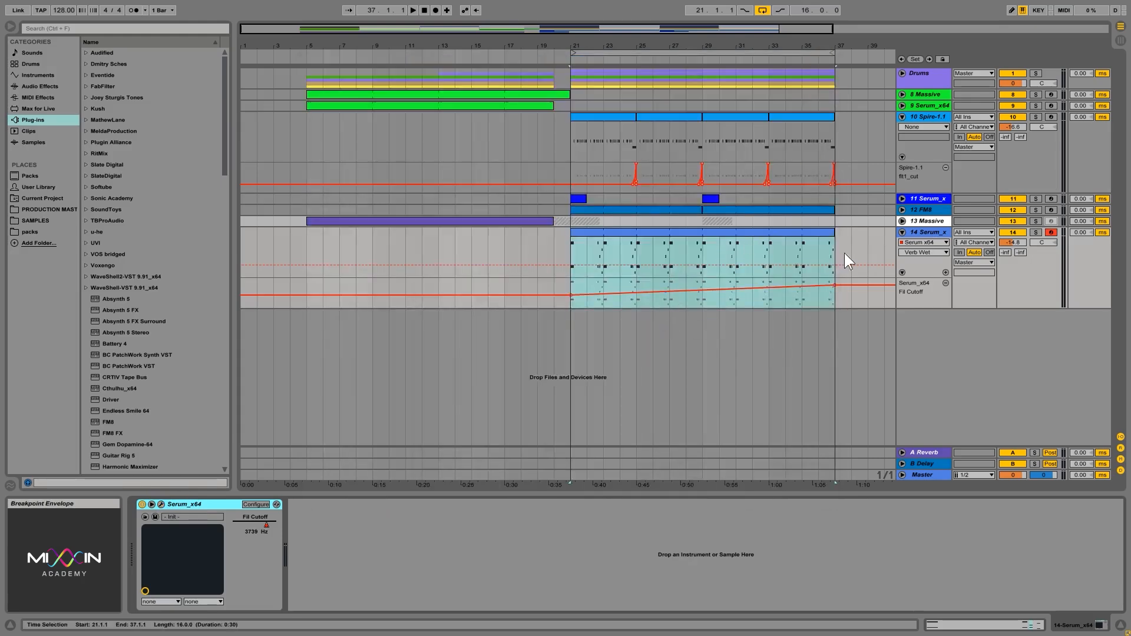
- Give Verb Wet its own automation lane on 14 Serum_x64 and lower it in a small dip from about 22.3 to bar 23
{"action": "left_click", "coordinate": [946, 273]}
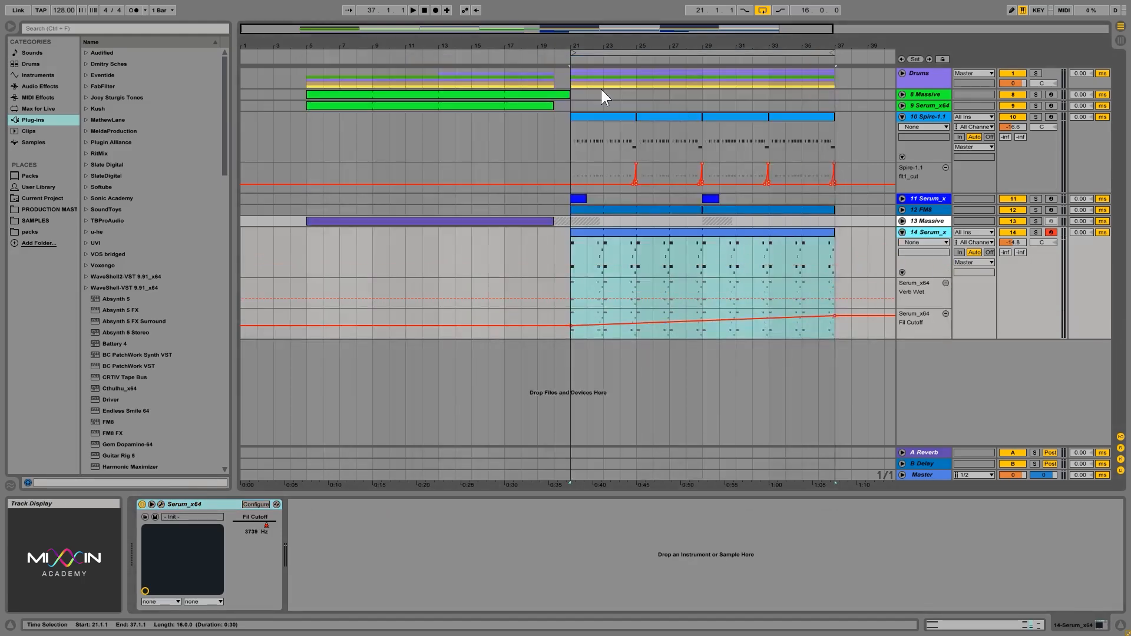
{"action": "left_click_drag", "start_coordinate": [573, 46], "coordinate": [590, 77]}
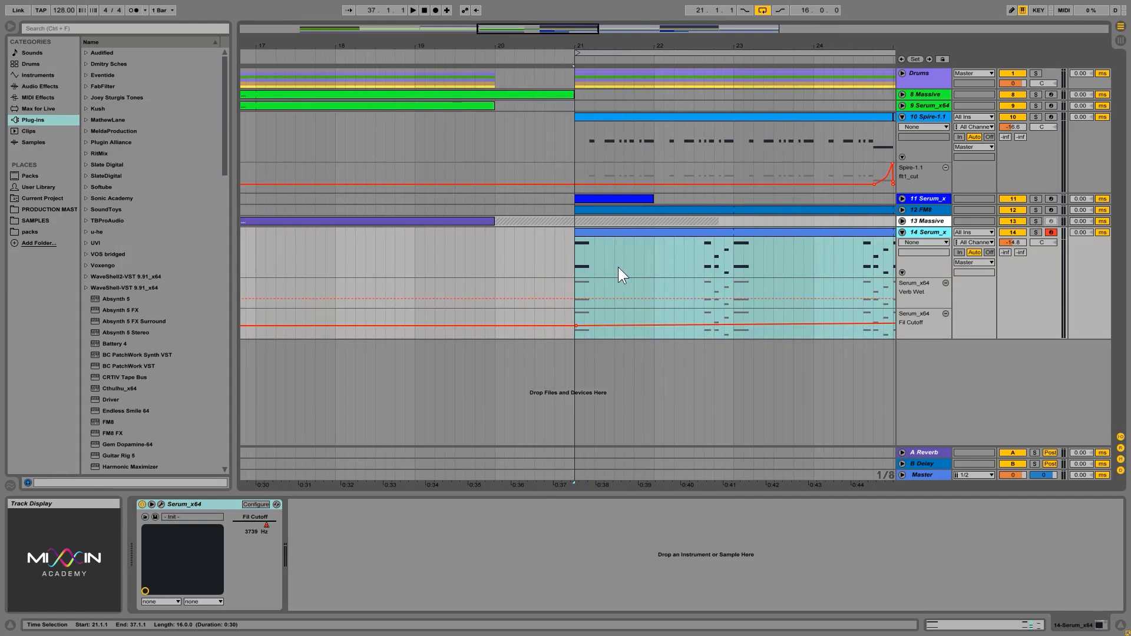
{"action": "left_click", "coordinate": [581, 299]}
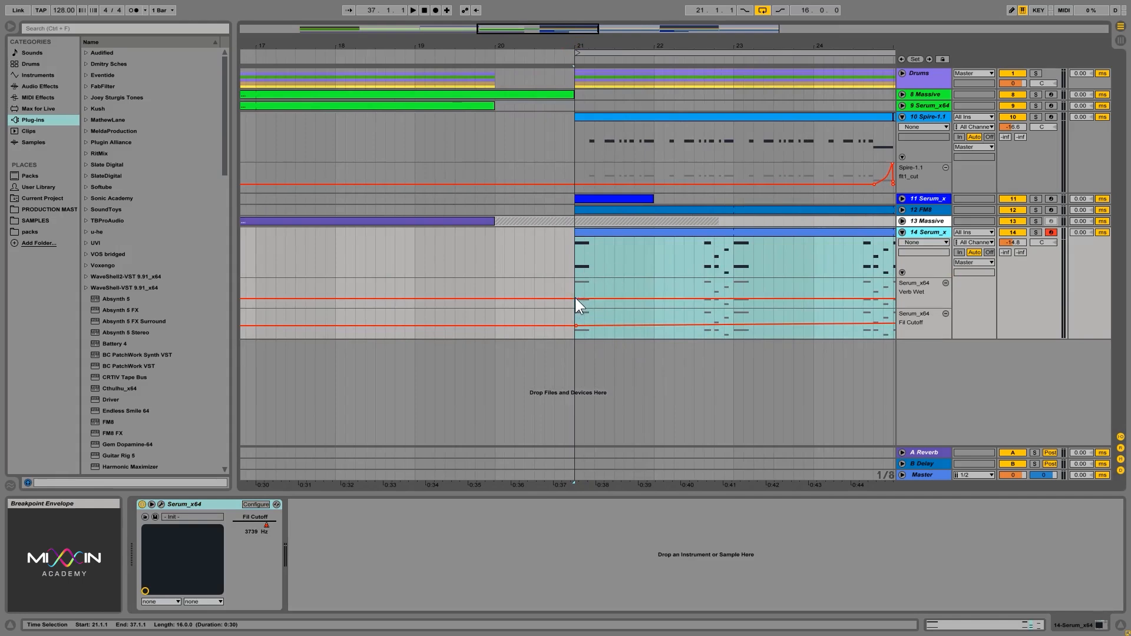
{"action": "left_click", "coordinate": [575, 298]}
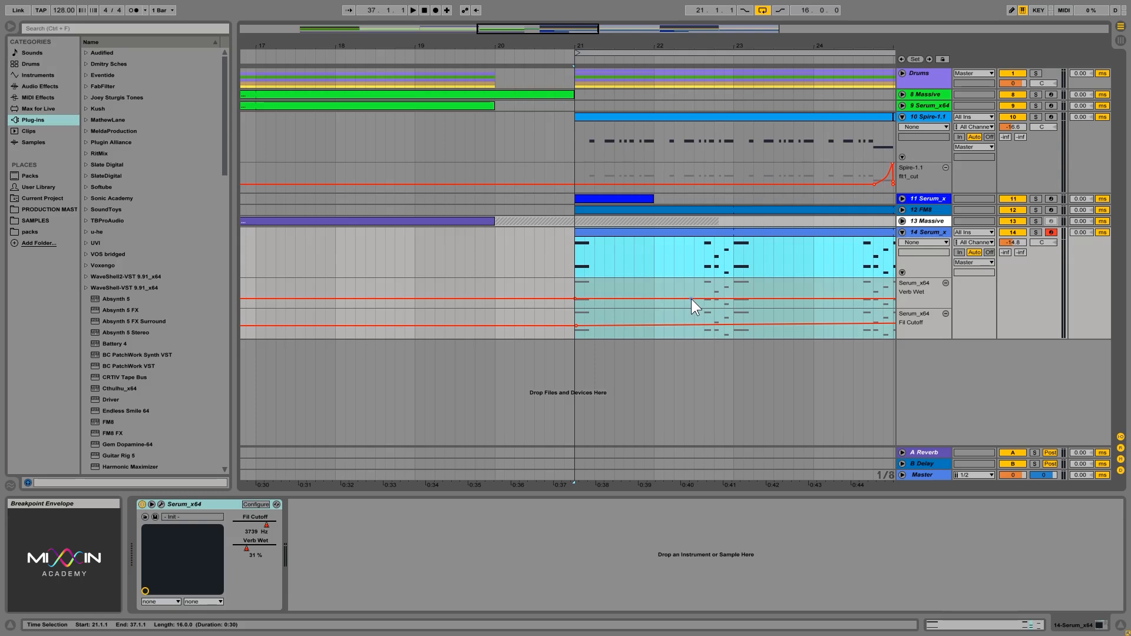
{"action": "left_click", "coordinate": [733, 298]}
{"action": "left_click", "coordinate": [685, 281]}
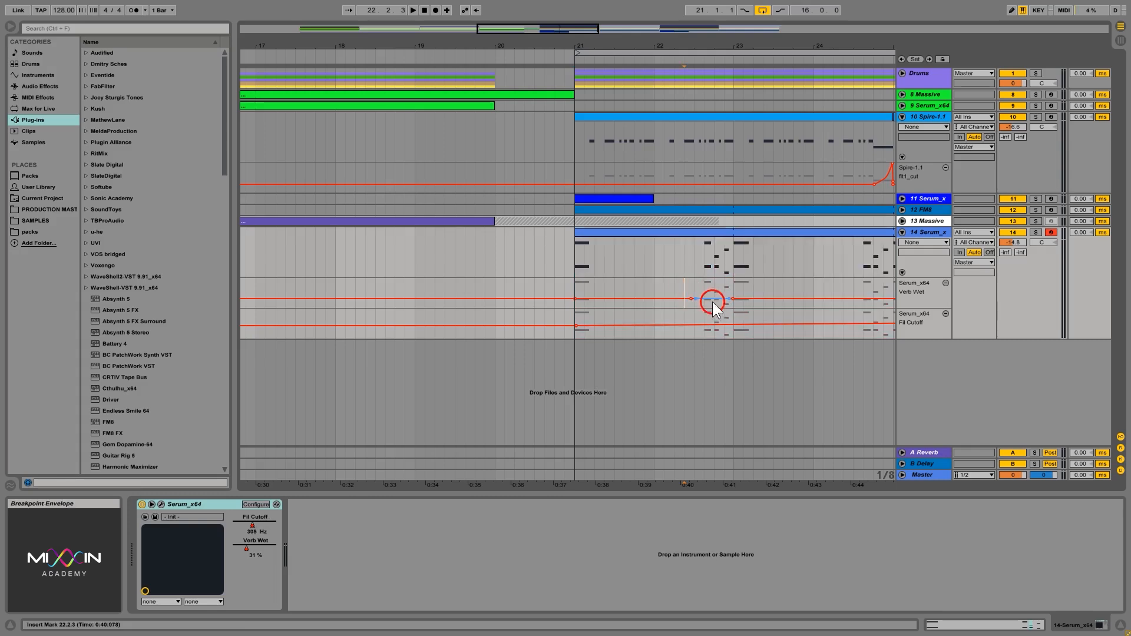
{"action": "left_click_drag", "start_coordinate": [712, 302], "coordinate": [712, 304]}
- Audition the drop from bar 21 and make the Verb Wet dip before bar 23 slightly shallower
{"action": "left_click", "coordinate": [688, 260]}
{"action": "left_click", "coordinate": [578, 264]}
{"action": "key", "text": "space"}
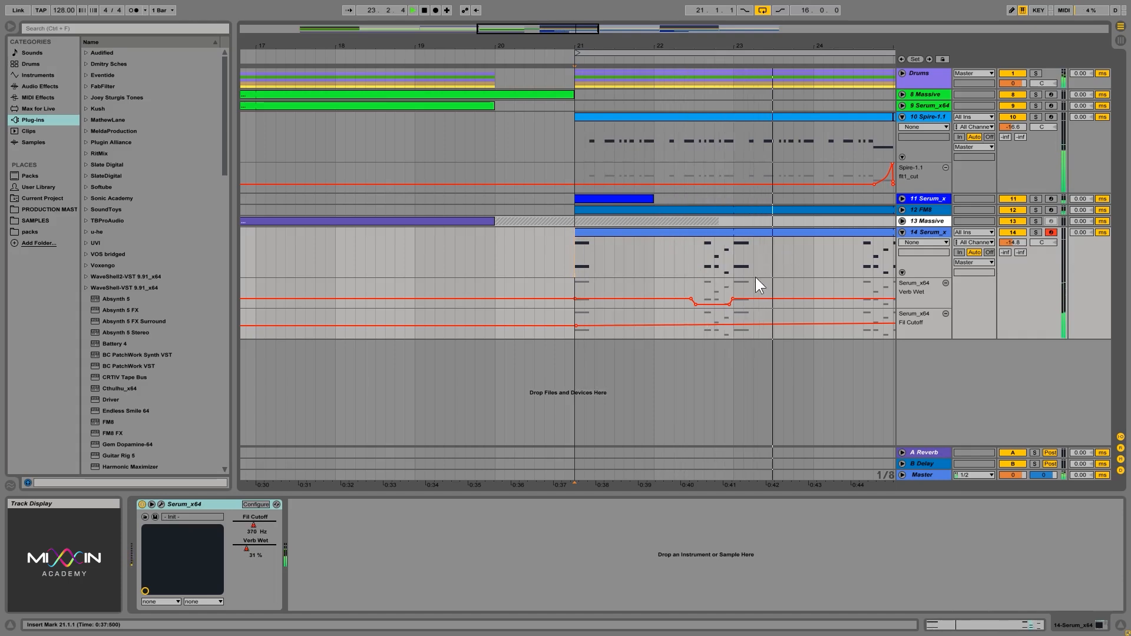
{"action": "left_click_drag", "start_coordinate": [713, 302], "coordinate": [713, 300]}
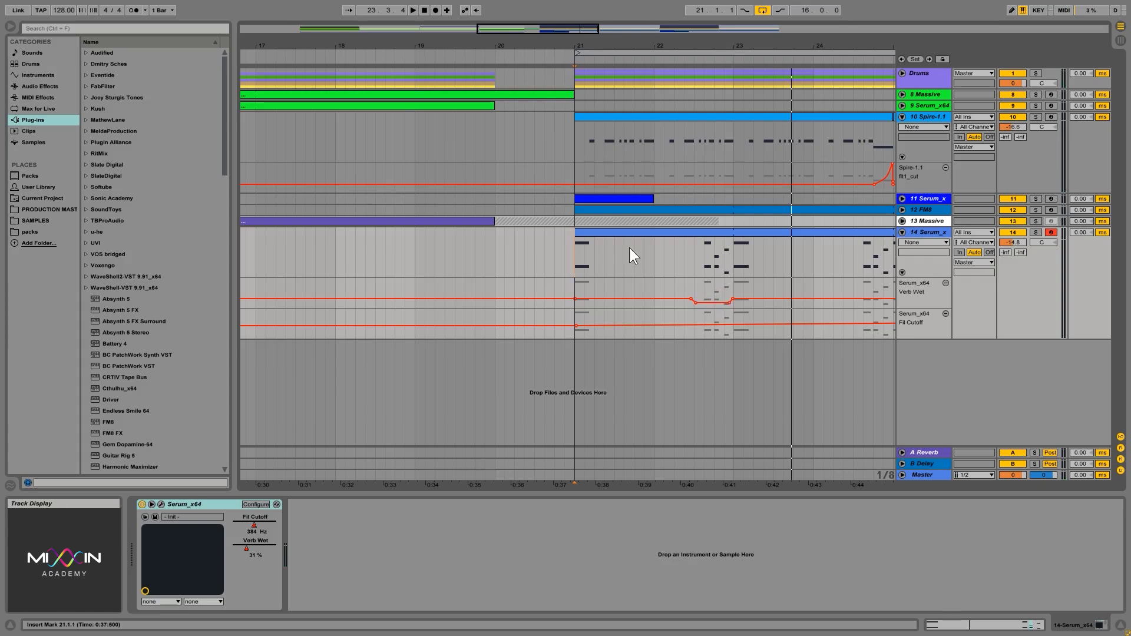
{"action": "key", "text": "space"}
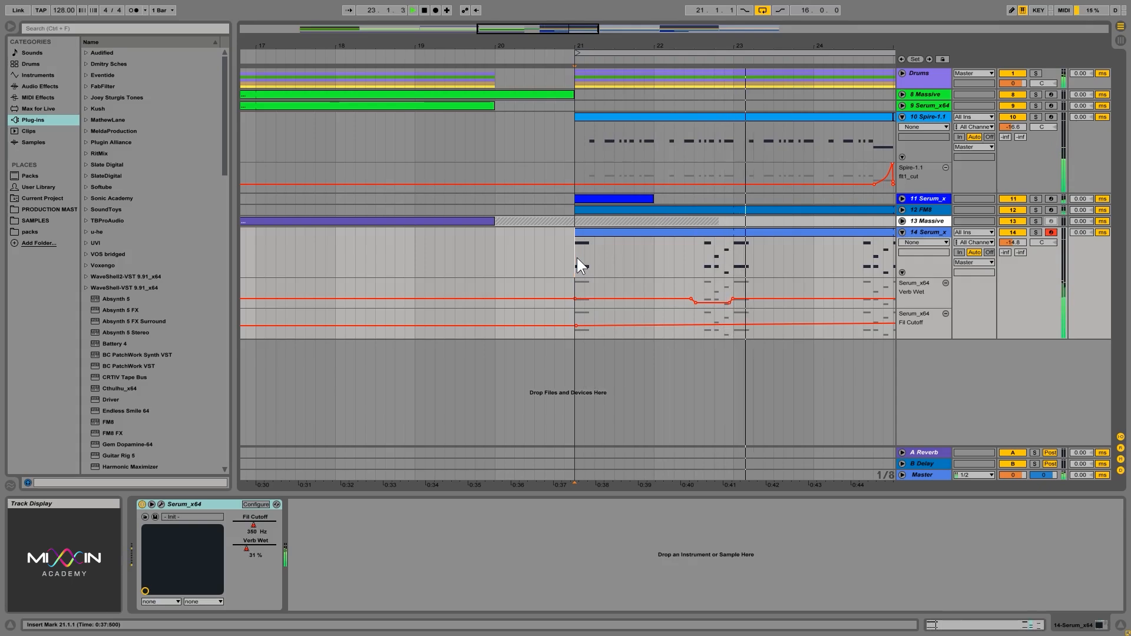
{"action": "key", "text": "space"}
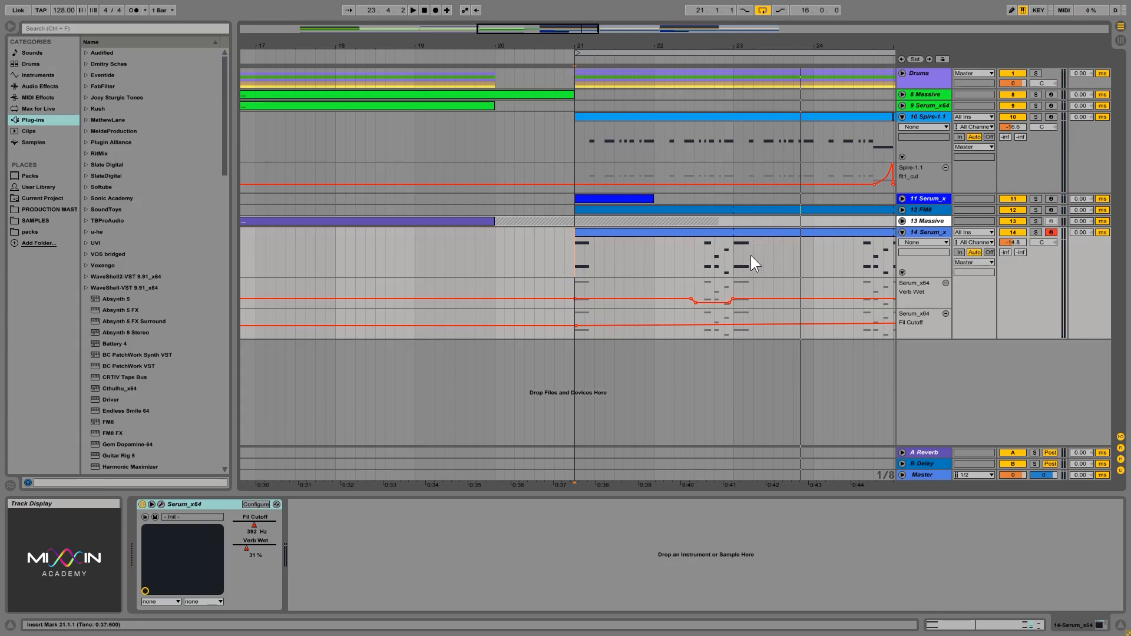
{"action": "key", "text": "space"}
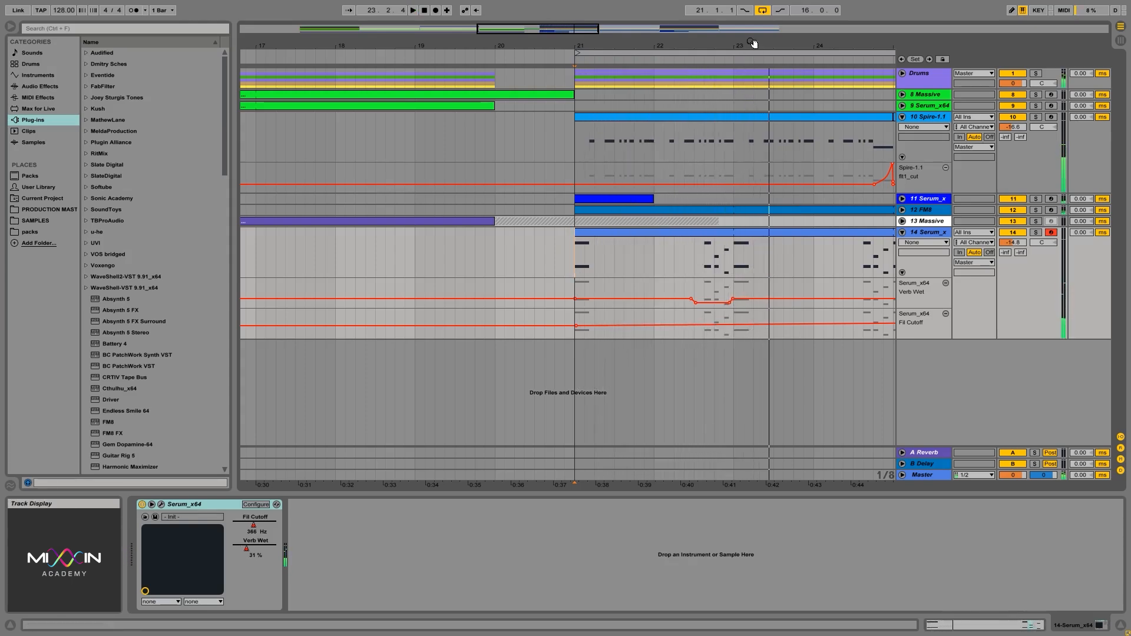
{"action": "left_click_drag", "start_coordinate": [750, 42], "coordinate": [749, 39]}
{"action": "key", "text": "space"}
- Duplicate the Verb Wet automation of bars 21 to 23 repeatedly up to bar 37, and listen to the drop
{"action": "left_click_drag", "start_coordinate": [517, 293], "coordinate": [632, 299]}
{"action": "key", "text": "ctrl+d"}
{"action": "key", "text": "ctrl+d"}
{"action": "key", "text": "ctrl+d"}
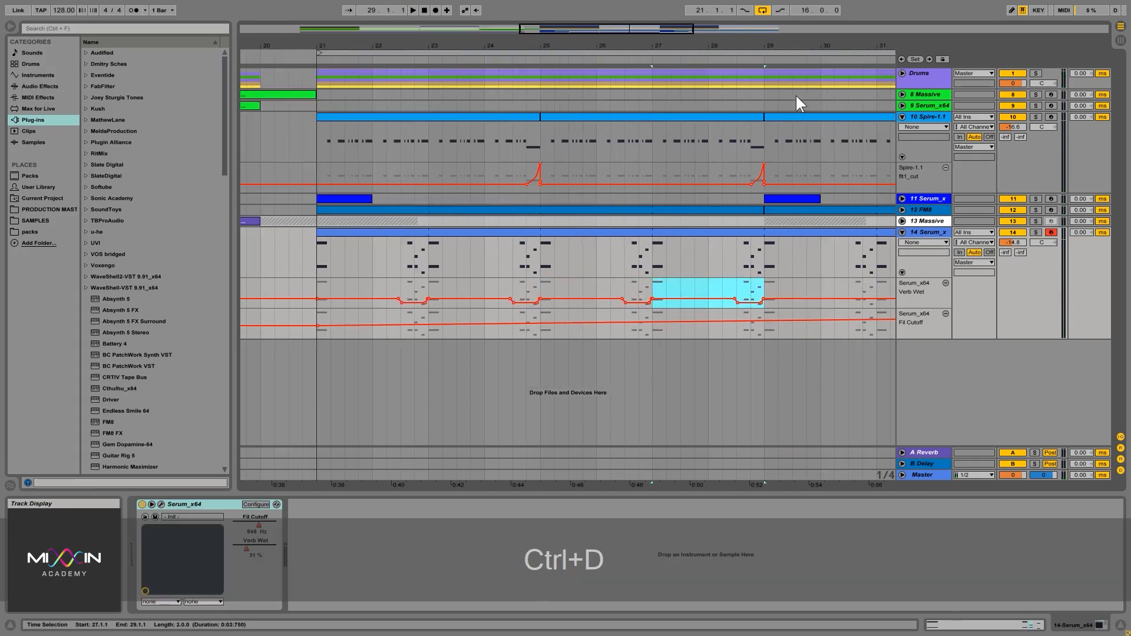
{"action": "left_click_drag", "start_coordinate": [748, 43], "coordinate": [743, 36]}
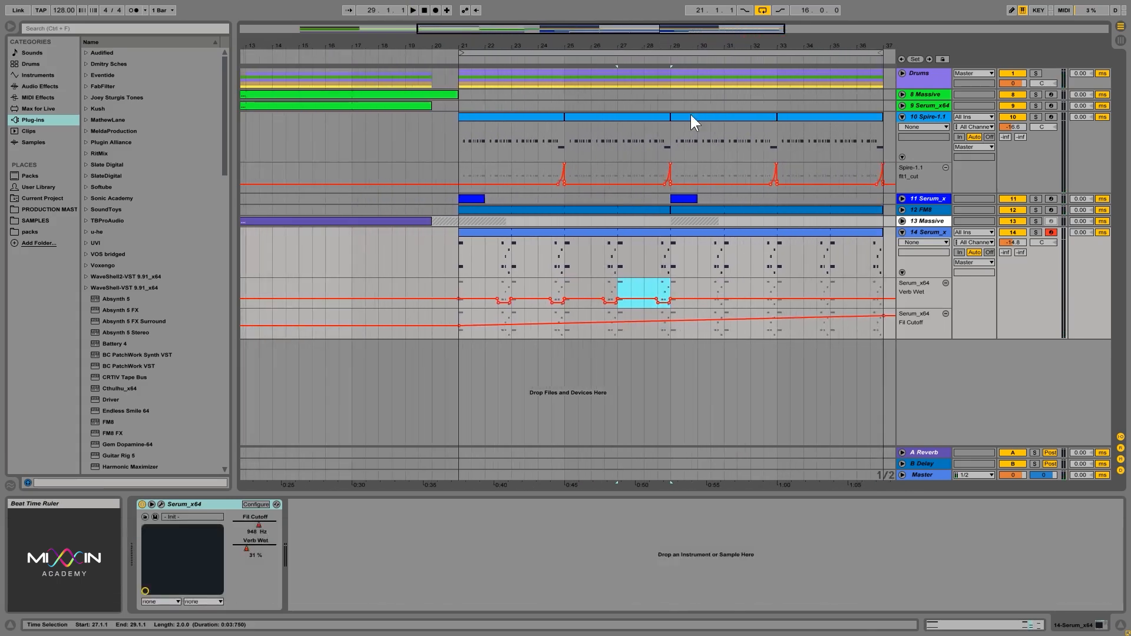
{"action": "key", "text": "ctrl+d"}
{"action": "key", "text": "ctrl+d"}
{"action": "key", "text": "ctrl+d"}
{"action": "key", "text": "ctrl+d"}
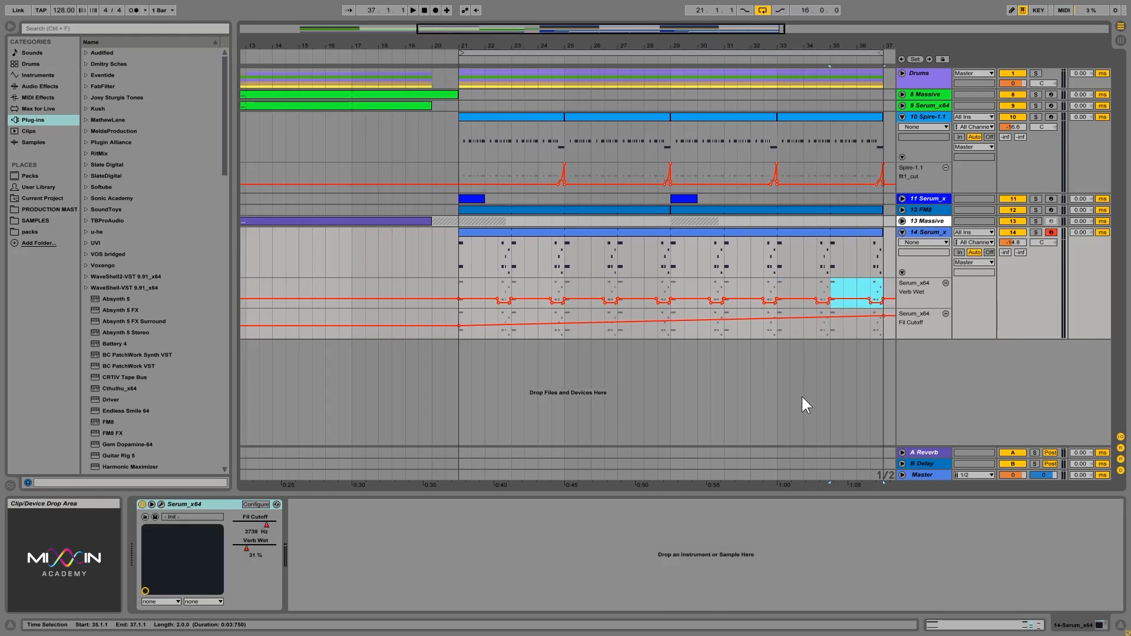
{"action": "left_click", "coordinate": [457, 253]}
{"action": "key", "text": "space"}
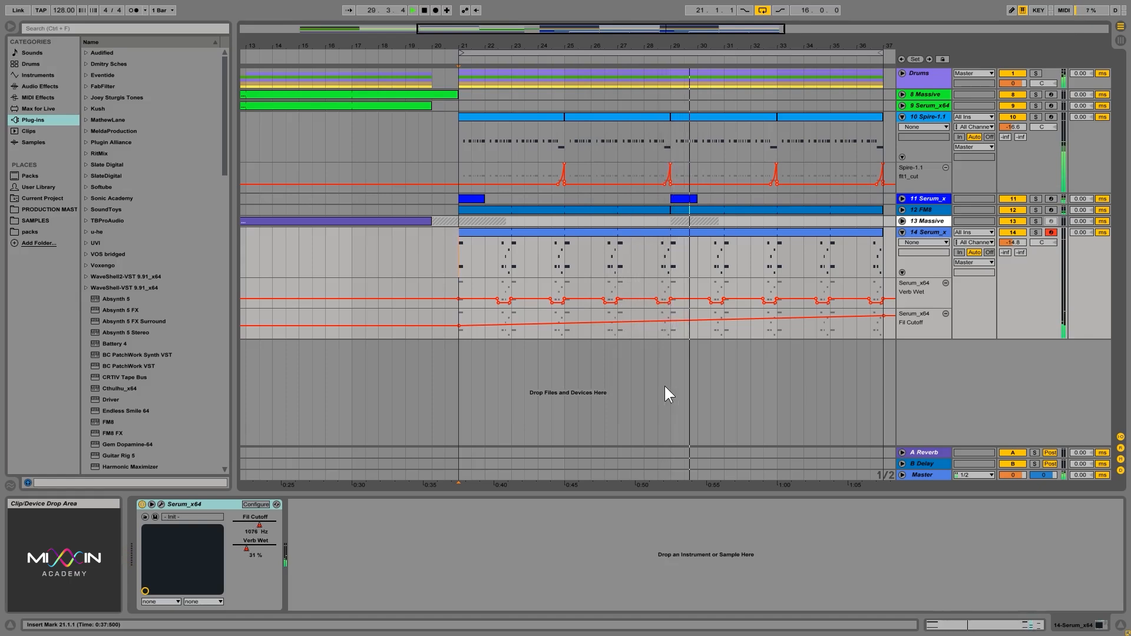
{"action": "key", "text": "space"}
- Fold the 14 Serum_x64 track and keep the 10 Spire-1.1 track unfolded and selected
{"action": "left_click", "coordinate": [908, 118]}
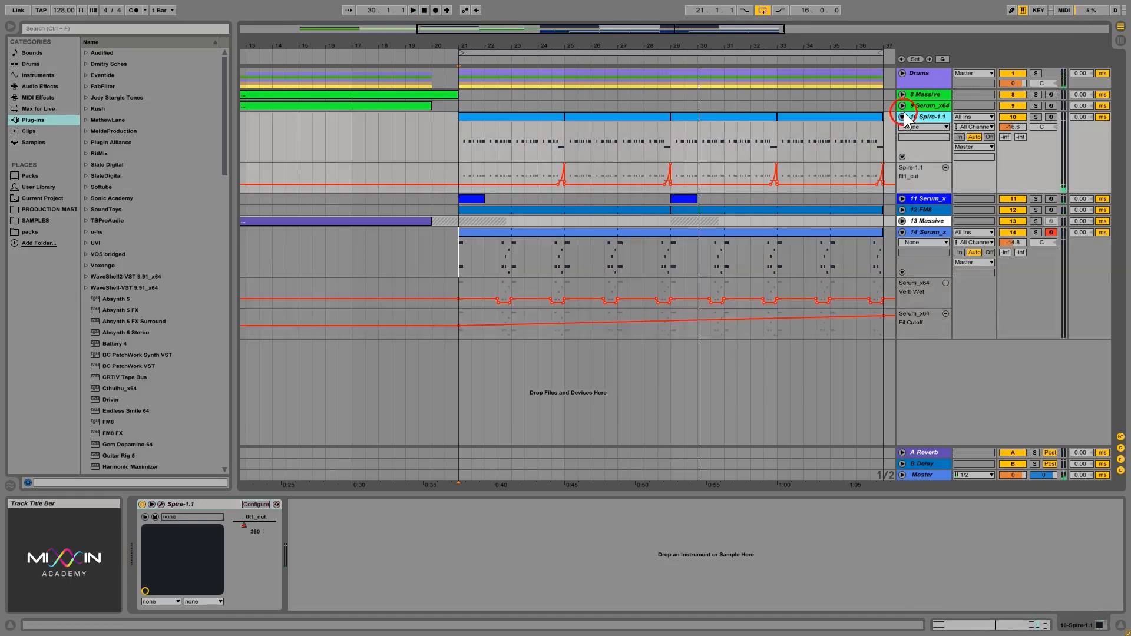
{"action": "left_click", "coordinate": [901, 117]}
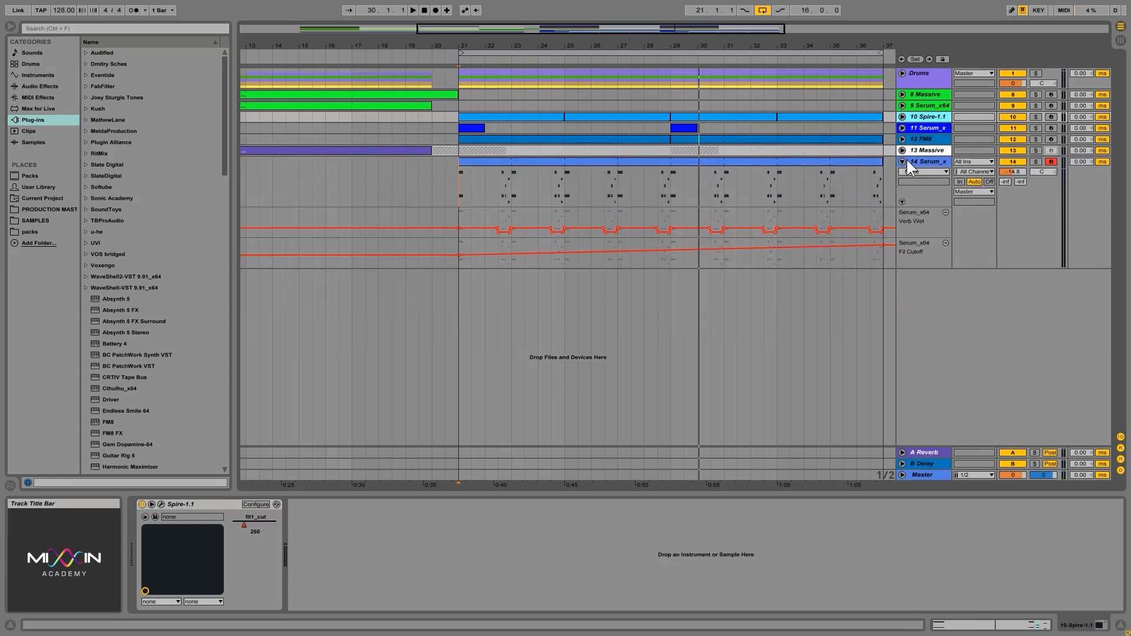
{"action": "left_click", "coordinate": [902, 160]}
{"action": "left_click", "coordinate": [902, 116]}
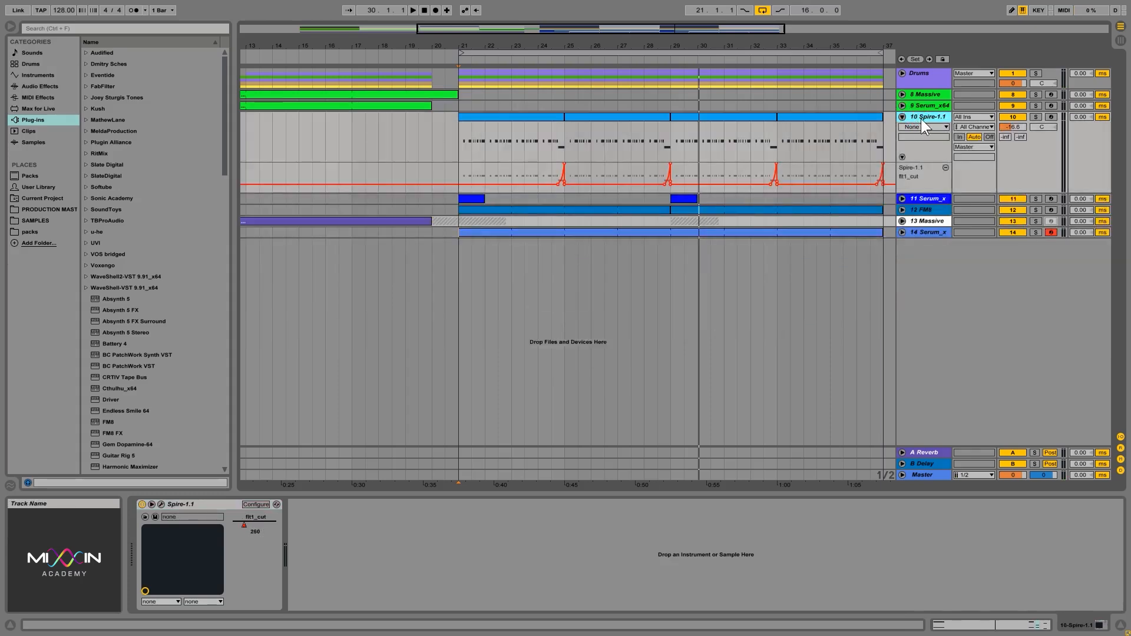
{"action": "left_click", "coordinate": [903, 199]}
{"action": "left_click", "coordinate": [901, 199]}
{"action": "left_click", "coordinate": [919, 117]}
- Insert a new MIDI track below 14 Serum_x64 and load the Serum_x64 synth onto it
{"action": "left_click_drag", "start_coordinate": [505, 41], "coordinate": [505, 89]}
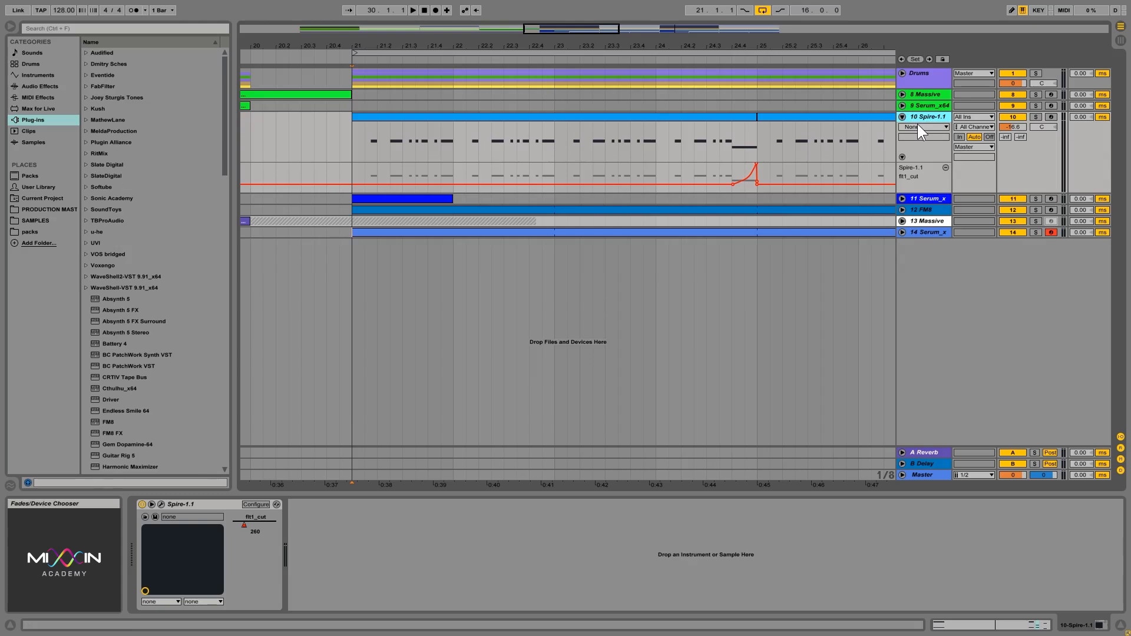
{"action": "right_click", "coordinate": [945, 299]}
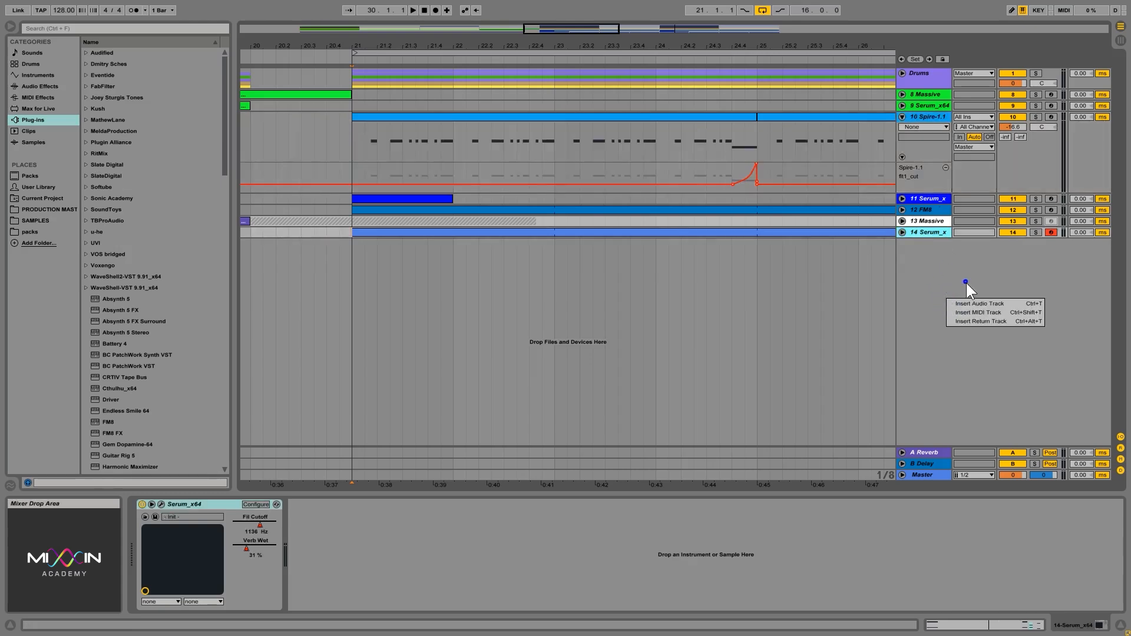
{"action": "left_click", "coordinate": [986, 313]}
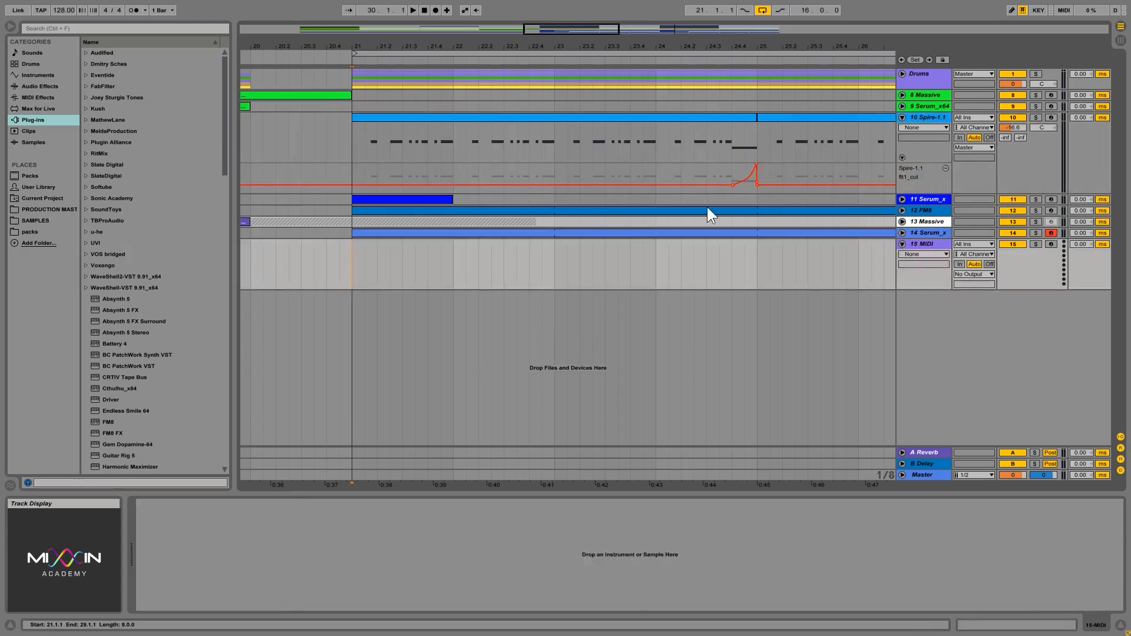
{"action": "left_click", "coordinate": [923, 233]}
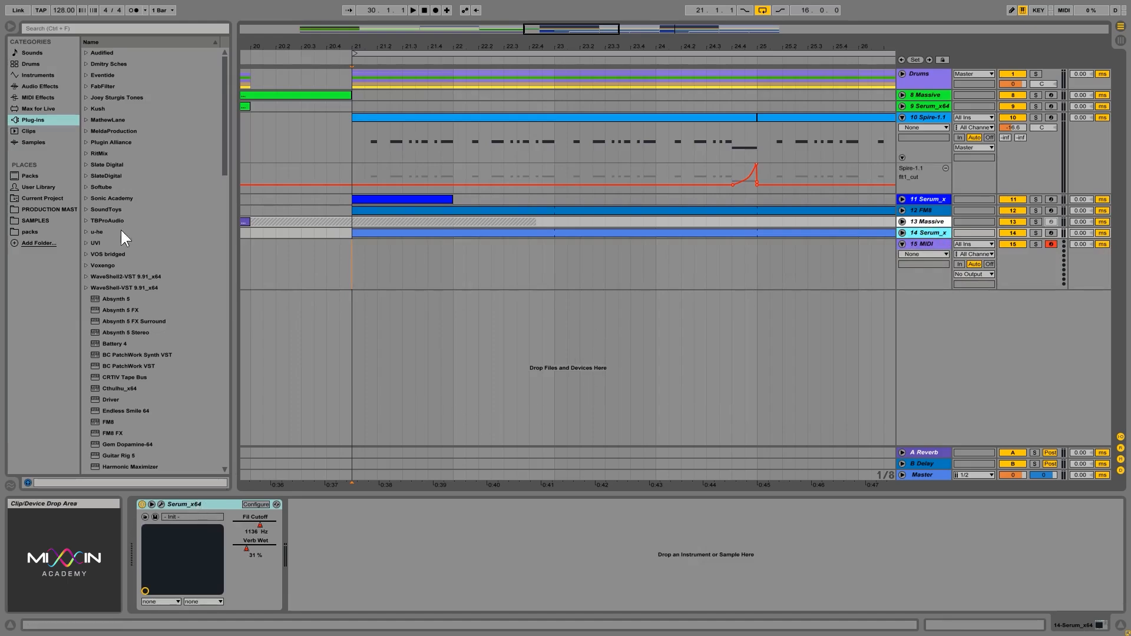
{"action": "left_click", "coordinate": [97, 27]}
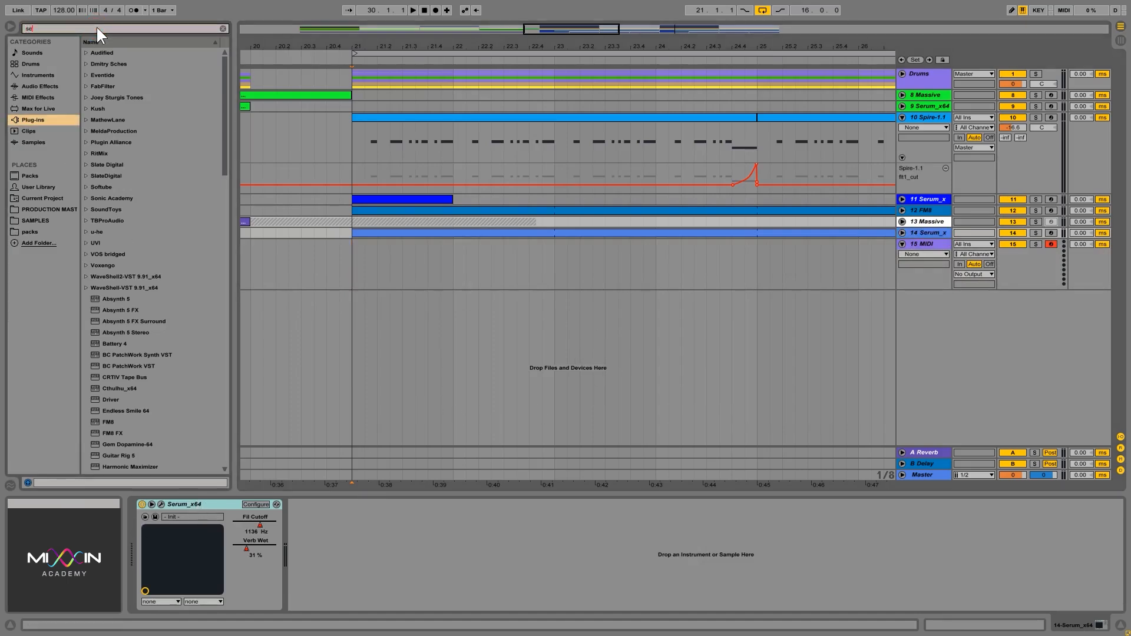
{"action": "type", "text": "serum"}
{"action": "left_click_drag", "start_coordinate": [102, 52], "coordinate": [497, 270]}
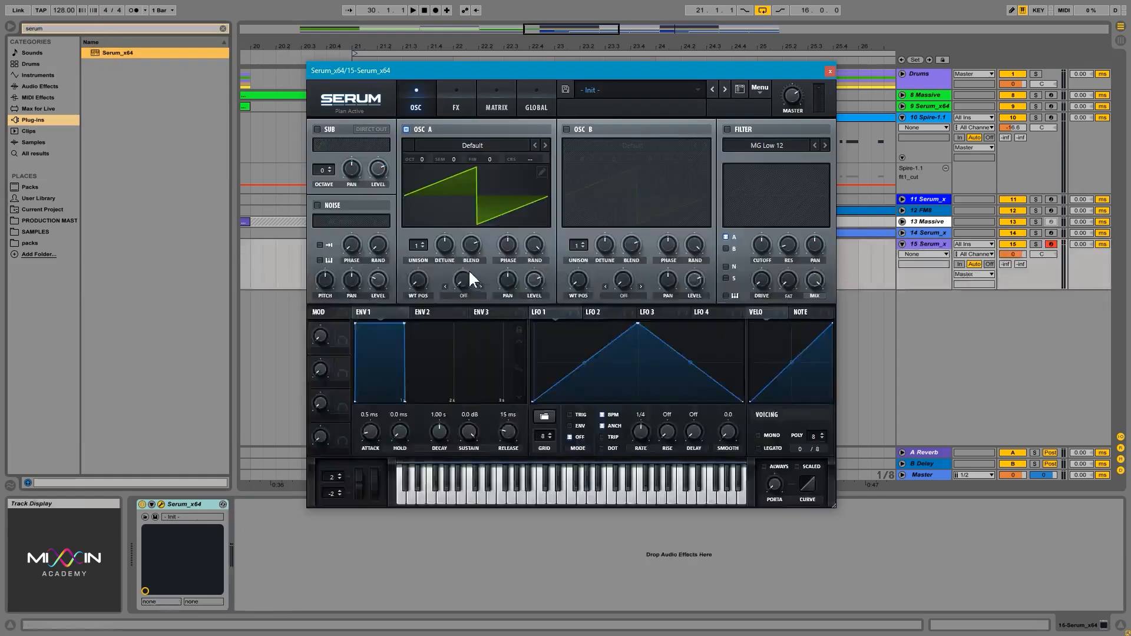
{"action": "left_click_drag", "start_coordinate": [685, 60], "coordinate": [726, 159]}
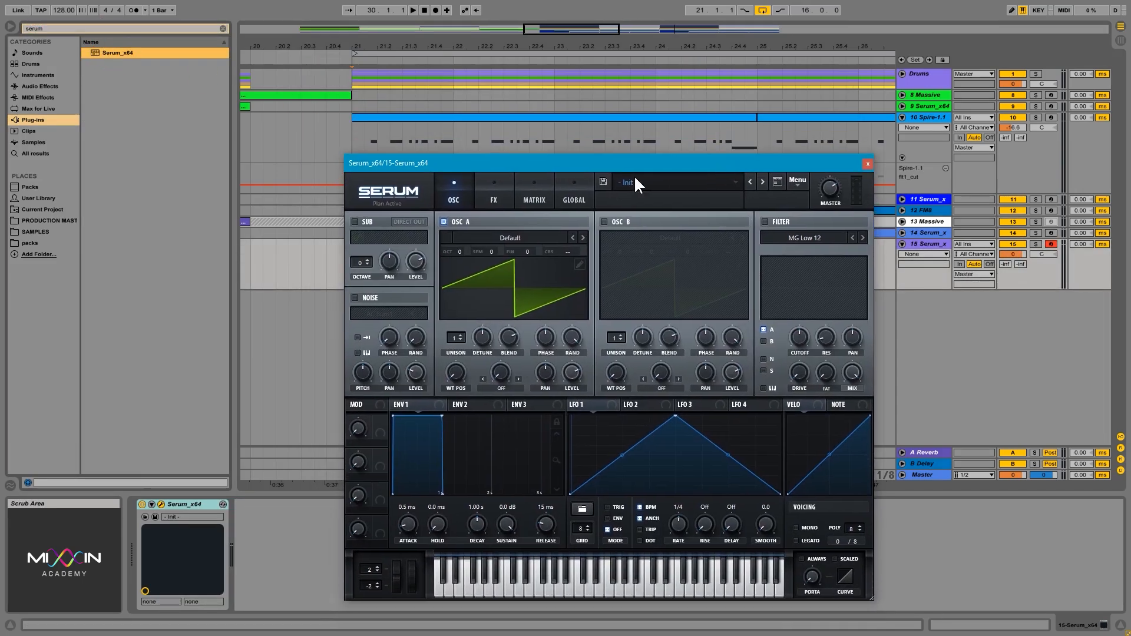
- Load the Slugs wavetable Monster 4 [SL] into oscillator A and adjust its wavetable position while auditioning low notes
{"action": "left_click", "coordinate": [513, 239]}
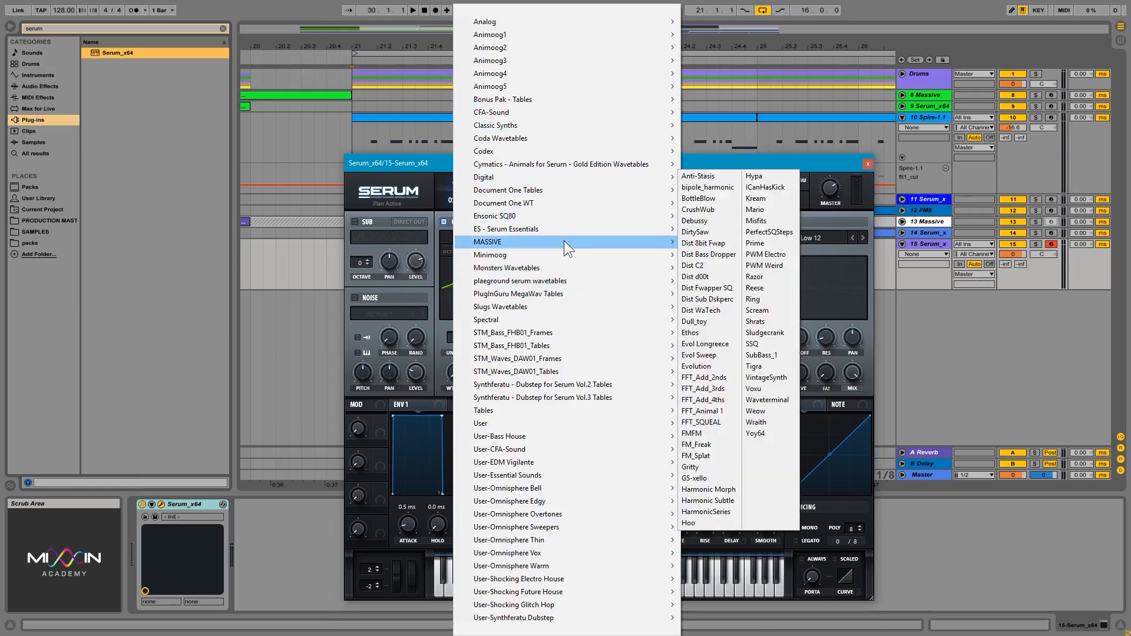
{"action": "mouse_move", "coordinate": [663, 318]}
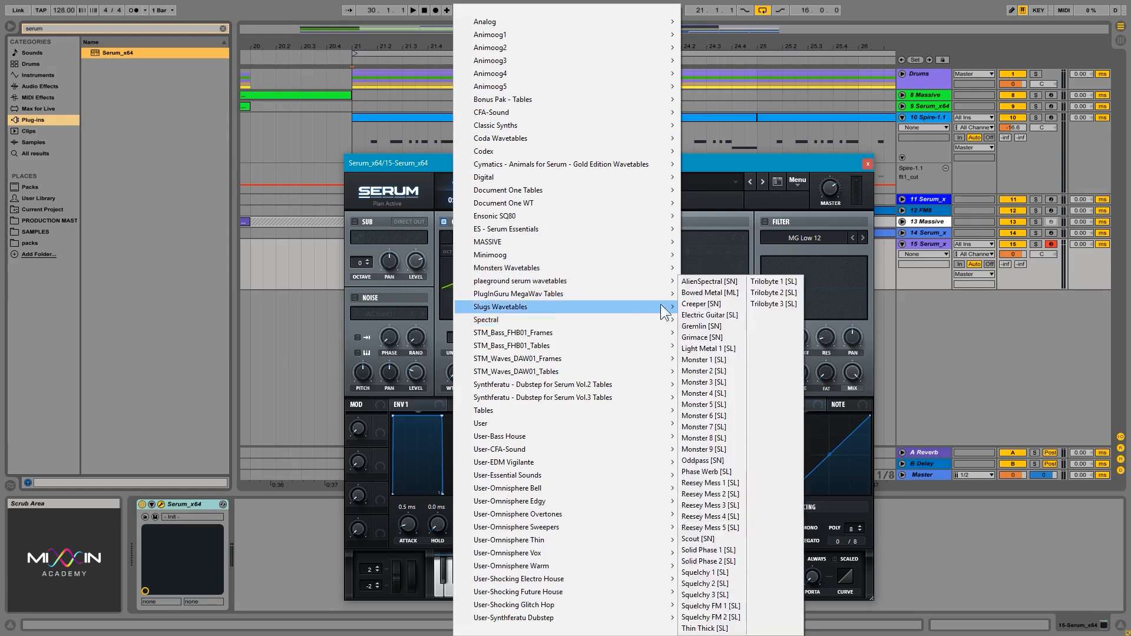
{"action": "left_click", "coordinate": [707, 393]}
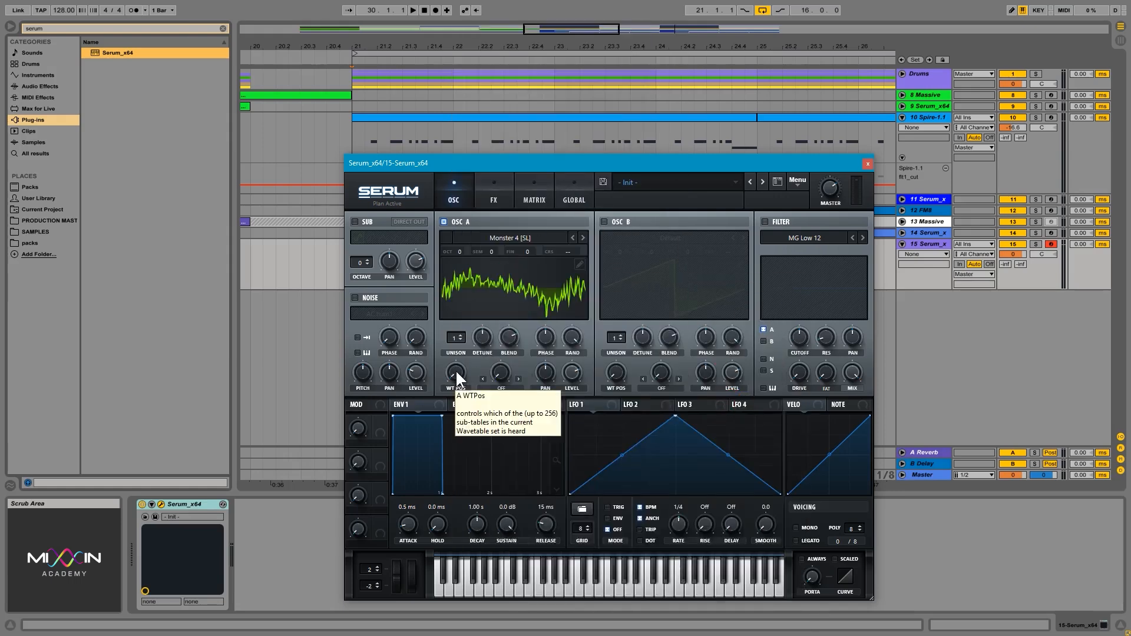
{"action": "left_click_drag", "start_coordinate": [456, 368], "coordinate": [462, 320]}
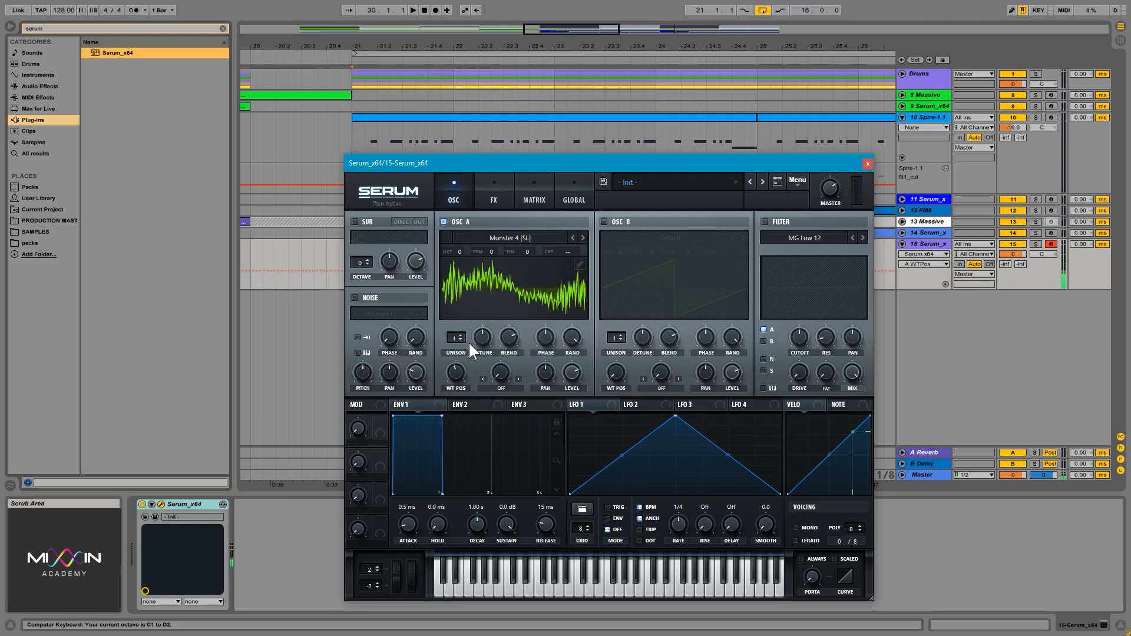
{"action": "key", "text": "z"}
{"action": "left_click_drag", "start_coordinate": [454, 367], "coordinate": [484, 401]}
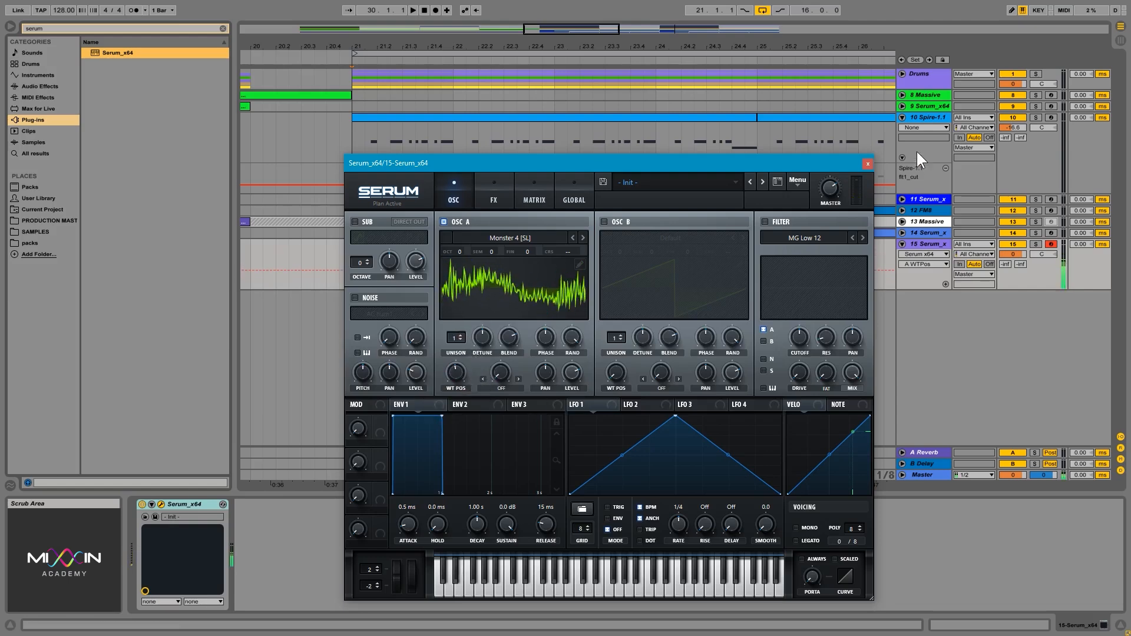
- Enable the new Serum's MG Low 12 filter, set its cutoff to about 397 Hz, and close the synth window
{"action": "left_click", "coordinate": [867, 165]}
{"action": "left_click", "coordinate": [765, 222]}
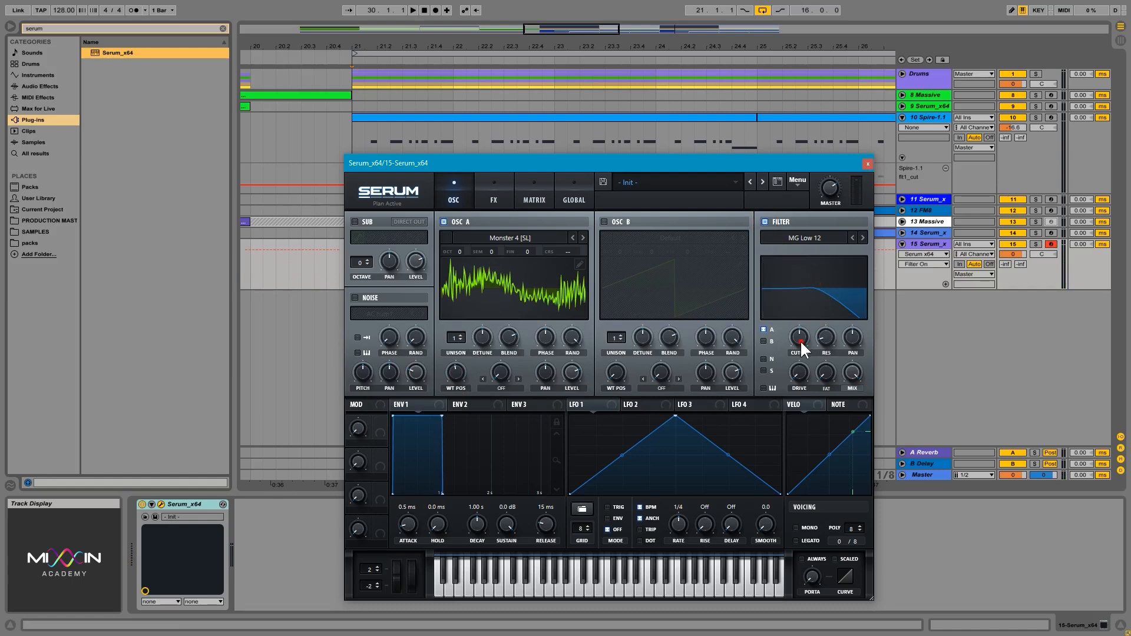
{"action": "left_click_drag", "start_coordinate": [800, 344], "coordinate": [802, 344]}
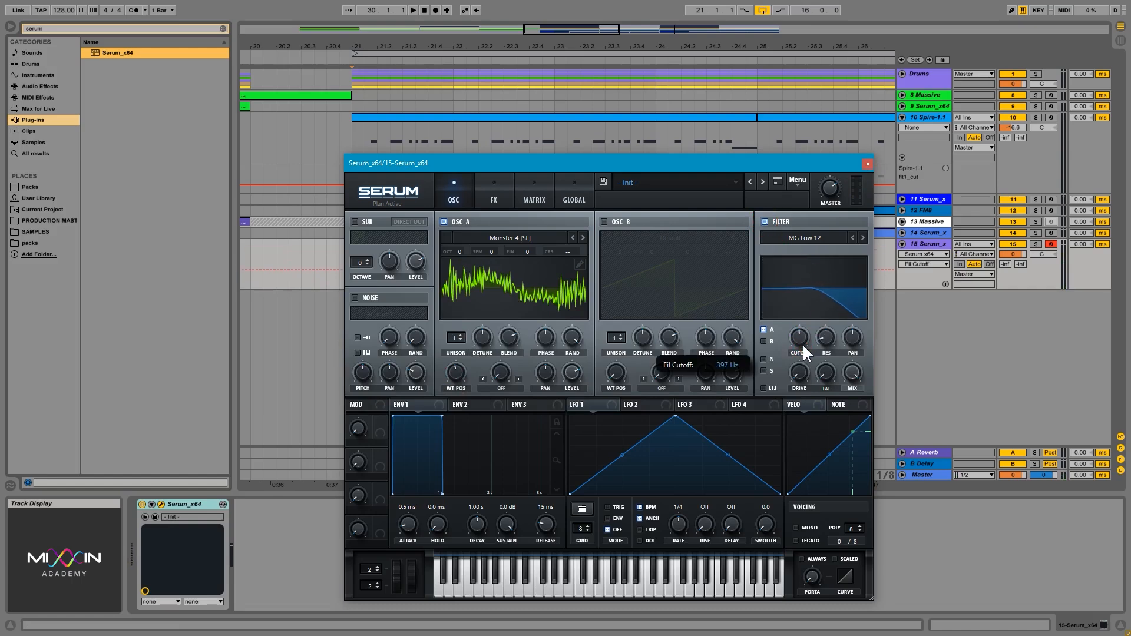
{"action": "left_click", "coordinate": [869, 164]}
- Delete the section from 22.4.1 to 23.1.1 of the 10 Spire-1.1 clip
{"action": "left_click", "coordinate": [449, 152]}
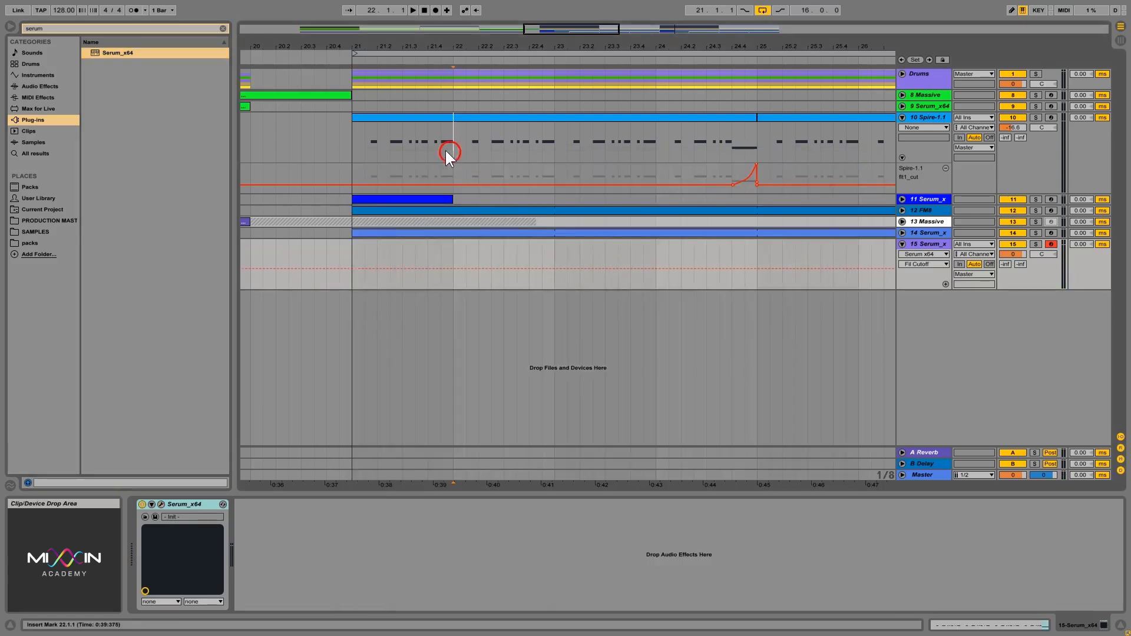
{"action": "left_click", "coordinate": [434, 149]}
{"action": "left_click", "coordinate": [553, 151]}
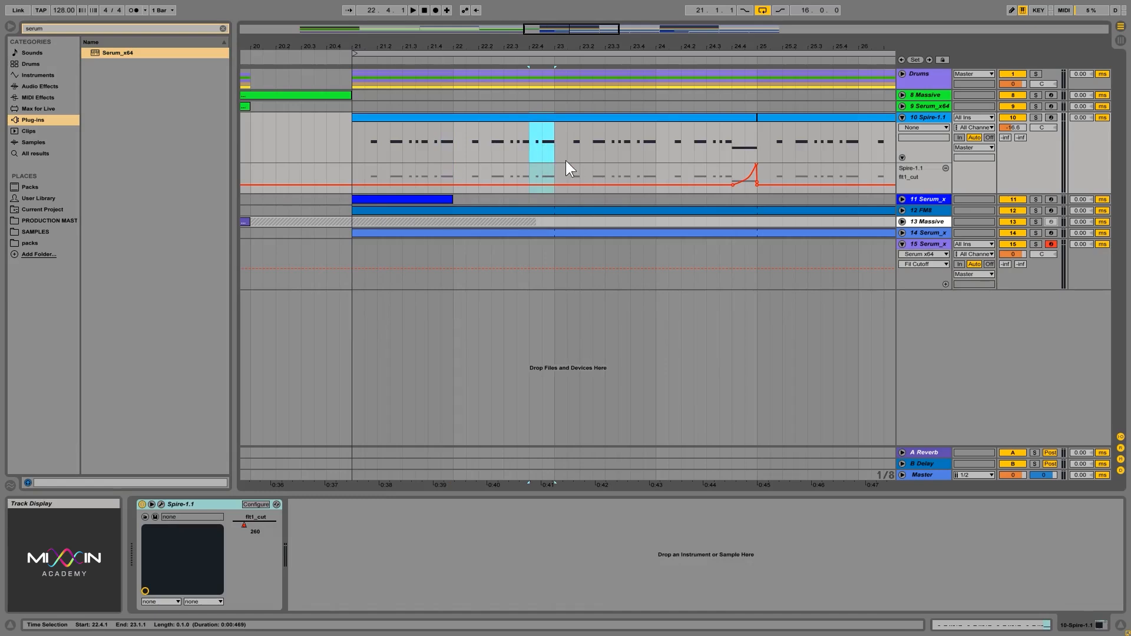
{"action": "key", "text": "Delete"}
- Copy the long note section at 24.4.1 of the 10 Spire-1.1 clip to 22.4.1 on the 15 Serum_x64 track
{"action": "left_click", "coordinate": [737, 140]}
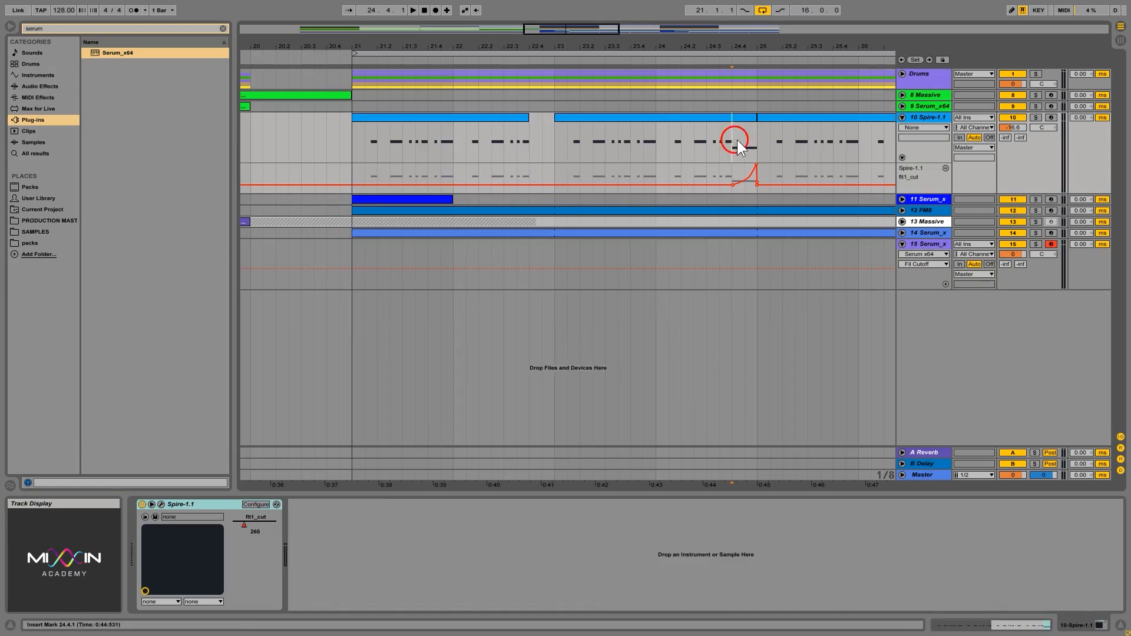
{"action": "key", "text": "ctrl+c"}
{"action": "left_click", "coordinate": [541, 266]}
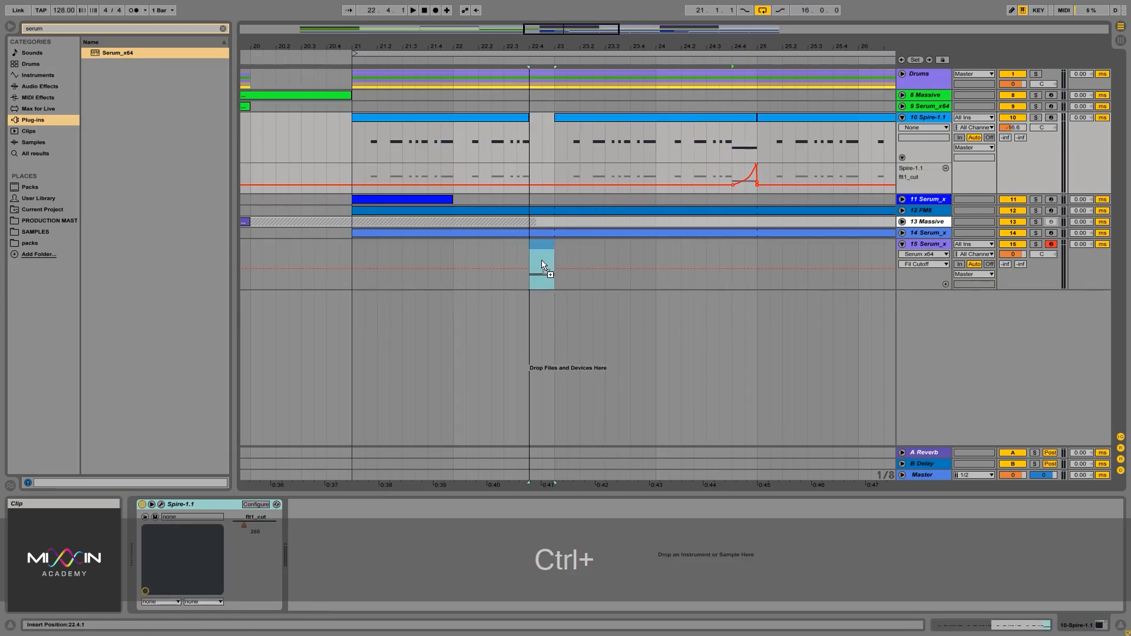
{"action": "key", "text": "ctrl+v"}
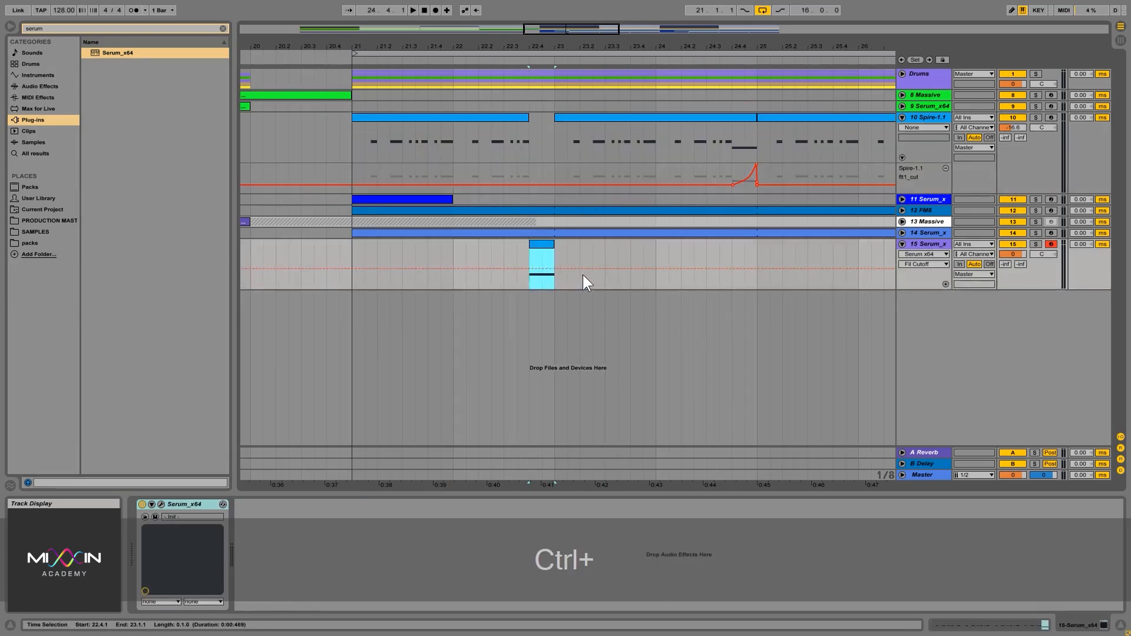
- Move the new Serum_x64 track directly below 10 Spire-1.1 and select its clip from 22.4.1 to 23.1.1
{"action": "left_click", "coordinate": [545, 147]}
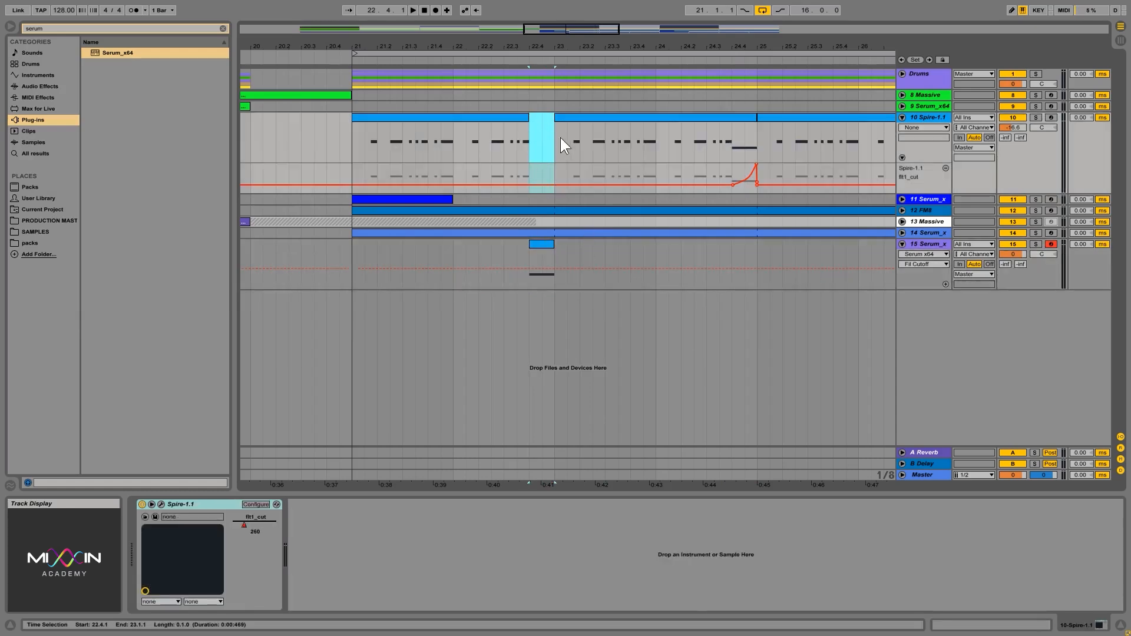
{"action": "left_click", "coordinate": [538, 245]}
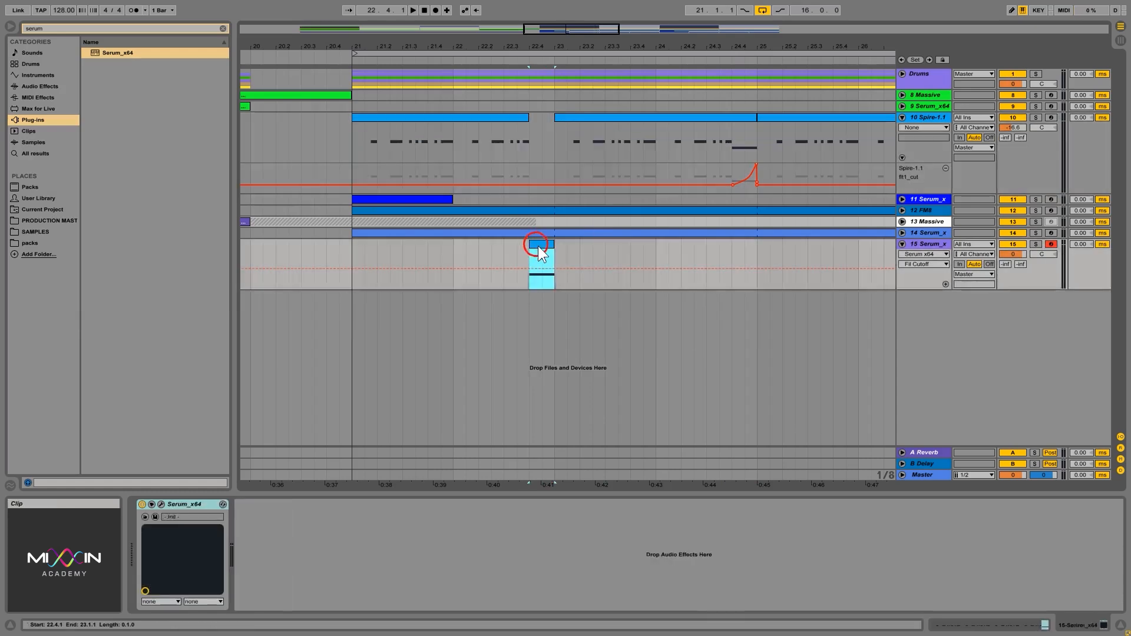
{"action": "left_click", "coordinate": [929, 199]}
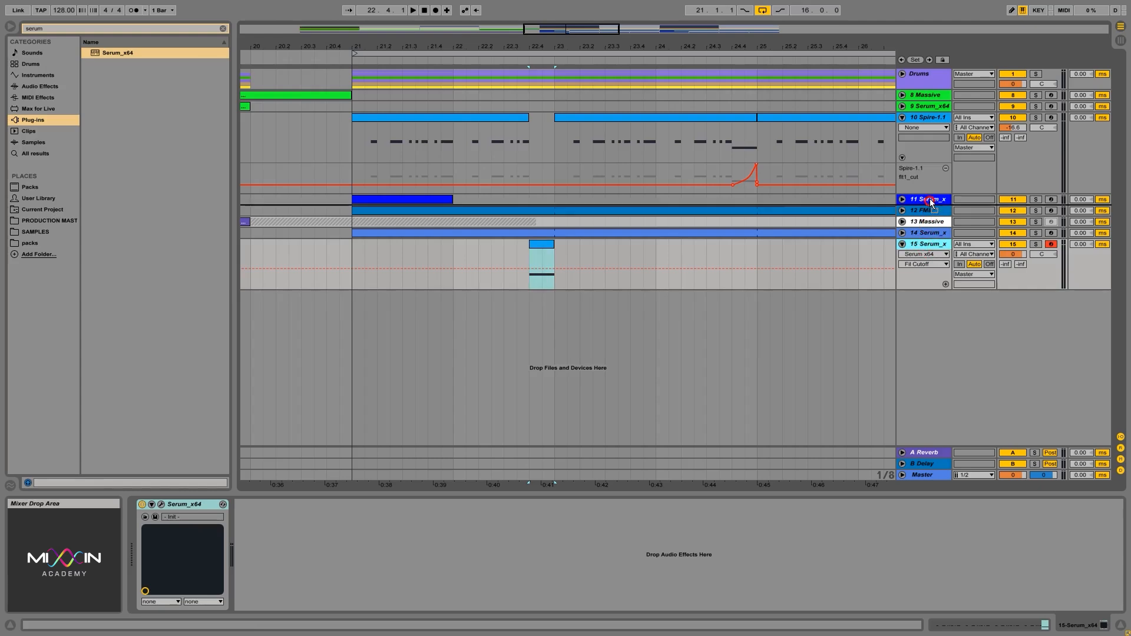
{"action": "left_click_drag", "start_coordinate": [928, 199], "coordinate": [928, 199]}
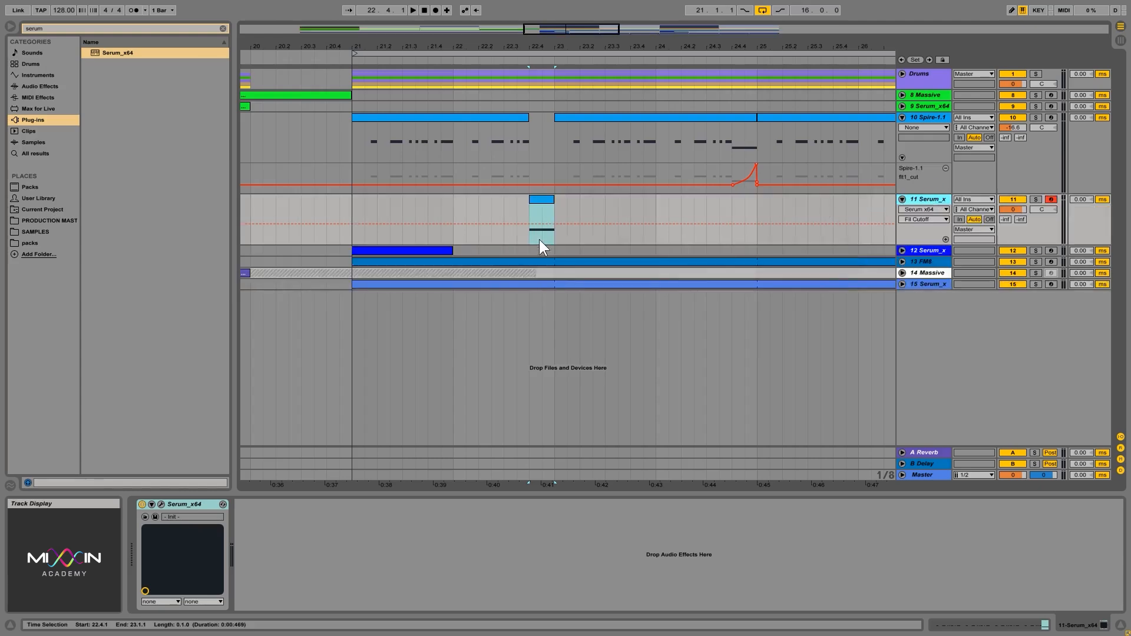
{"action": "left_click_drag", "start_coordinate": [756, 138], "coordinate": [546, 202]}
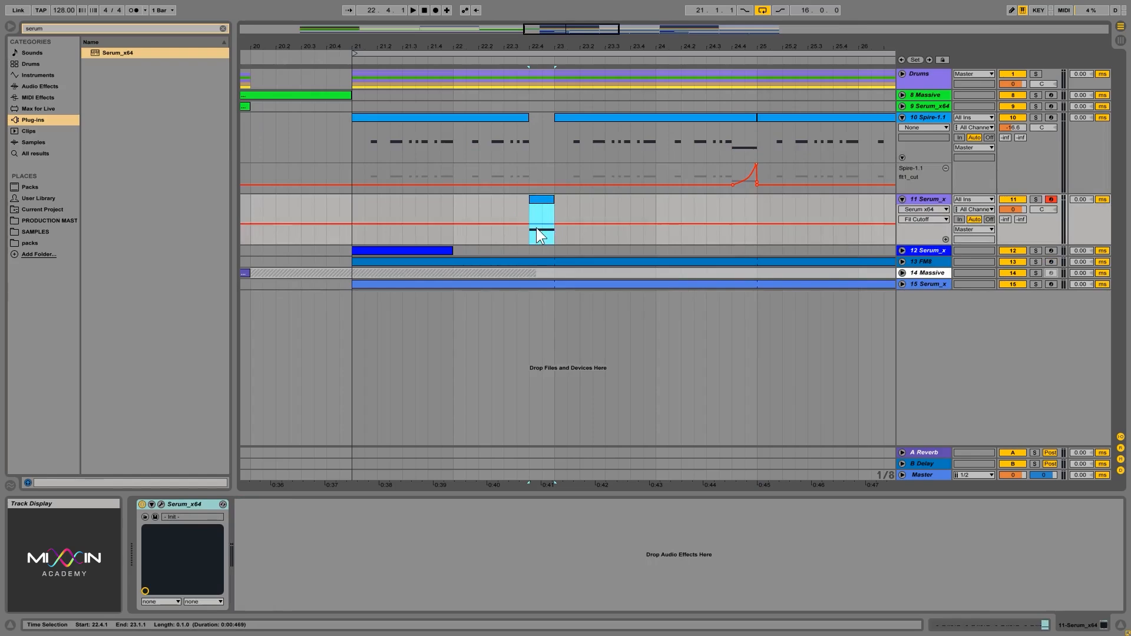
- Assign Macro 1 of the new Serum to oscillator A's wavetable position and the filter cutoff, and close the synth window
{"action": "left_click", "coordinate": [161, 505]}
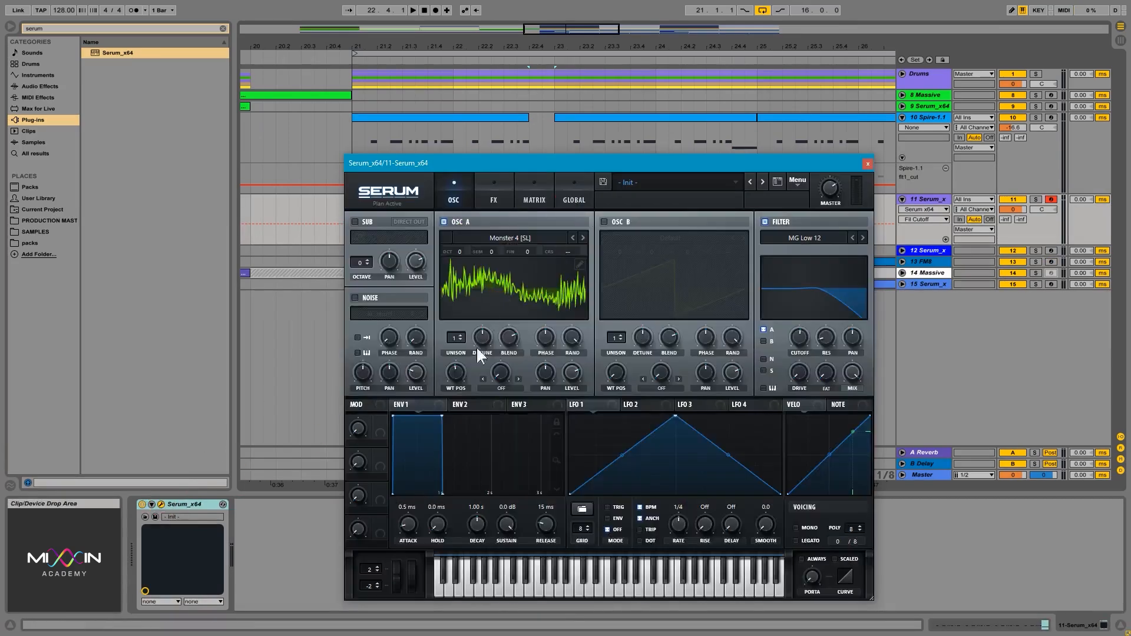
{"action": "left_click_drag", "start_coordinate": [456, 372], "coordinate": [451, 457]}
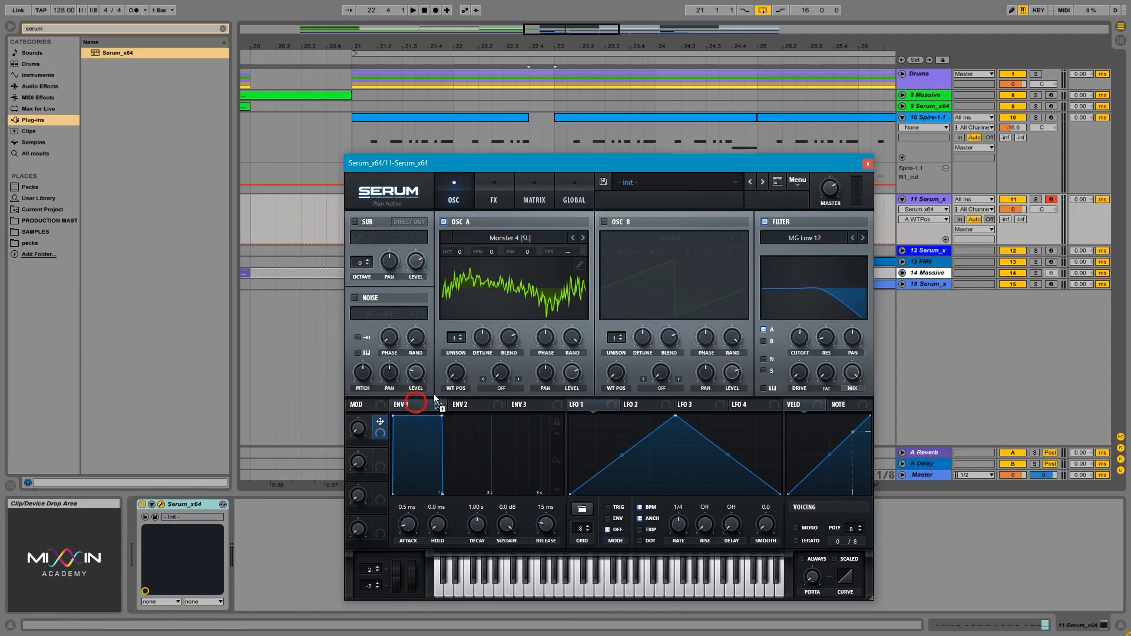
{"action": "left_click_drag", "start_coordinate": [358, 428], "coordinate": [367, 395]}
{"action": "left_click_drag", "start_coordinate": [378, 428], "coordinate": [791, 317]}
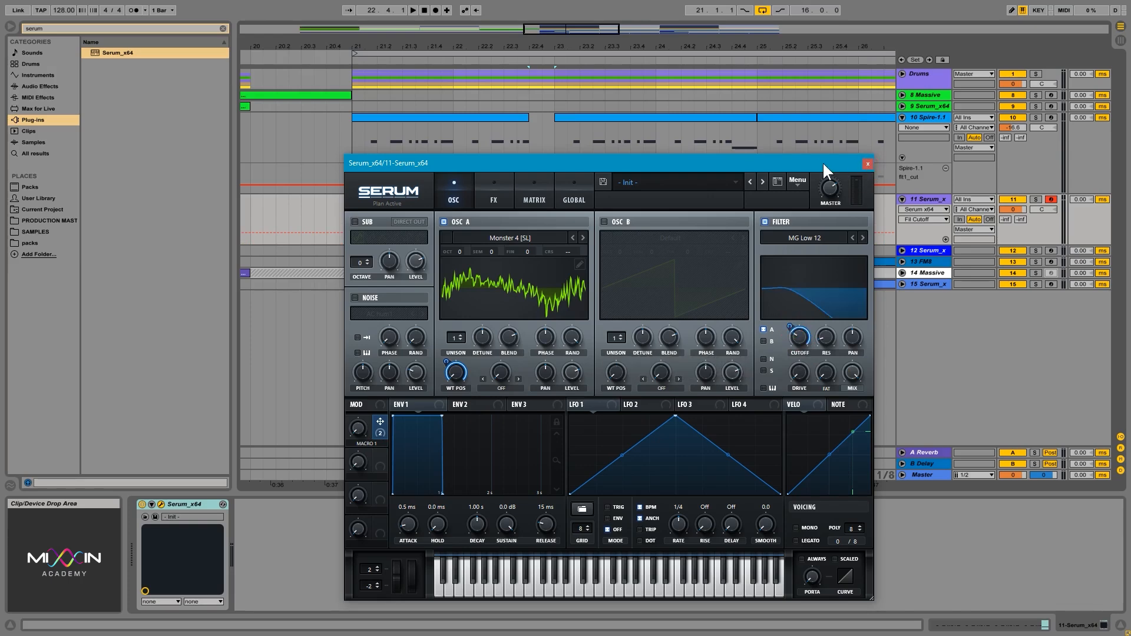
{"action": "left_click_drag", "start_coordinate": [822, 163], "coordinate": [966, 172]}
{"action": "left_click_drag", "start_coordinate": [507, 450], "coordinate": [507, 423]}
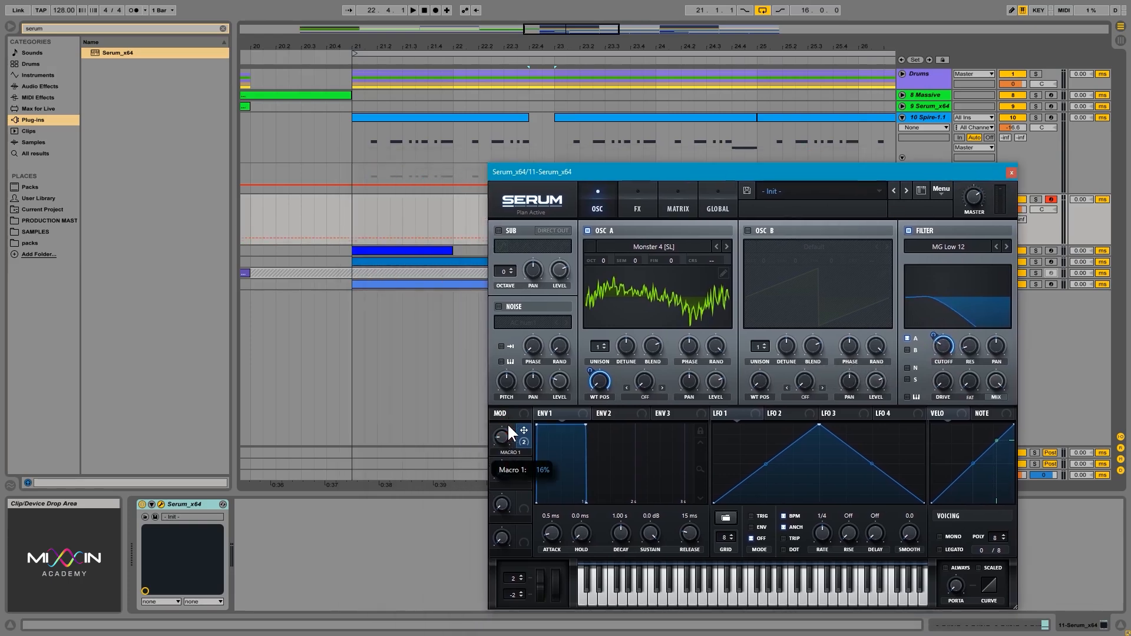
{"action": "left_click", "coordinate": [1012, 173]}
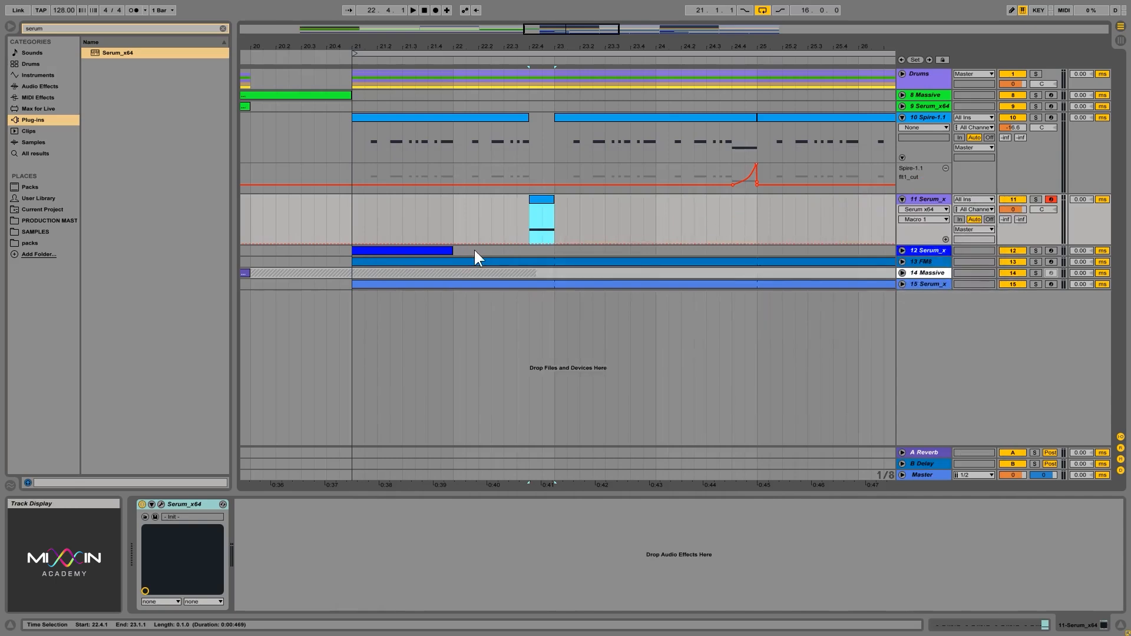
- Automate Macro 1 on 11 Serum_x64 as a ramp from 0 to 100 % across the 22.4.1 to 23.1.1 clip and play it back
{"action": "left_click", "coordinate": [534, 243]}
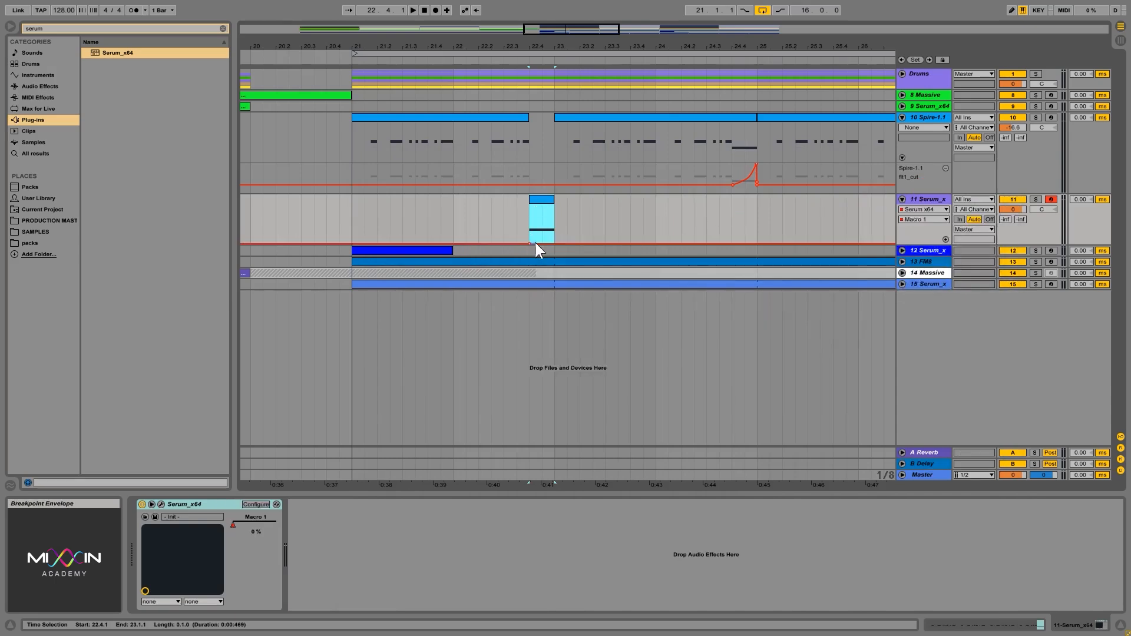
{"action": "left_click_drag", "start_coordinate": [550, 243], "coordinate": [555, 205]}
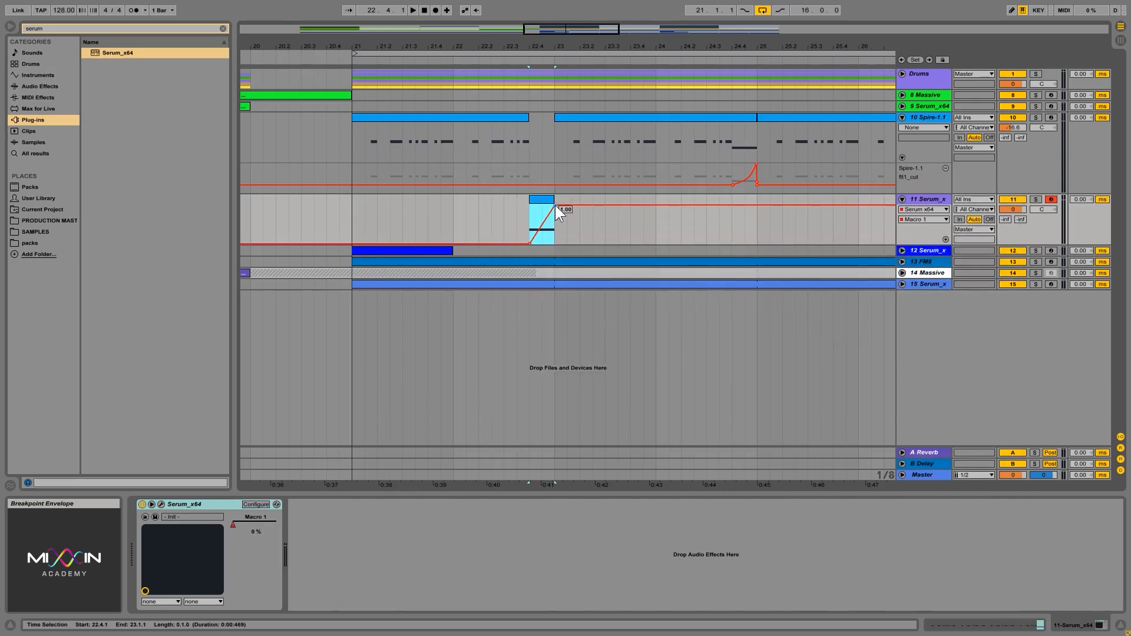
{"action": "left_click", "coordinate": [517, 219]}
{"action": "key", "text": "space"}
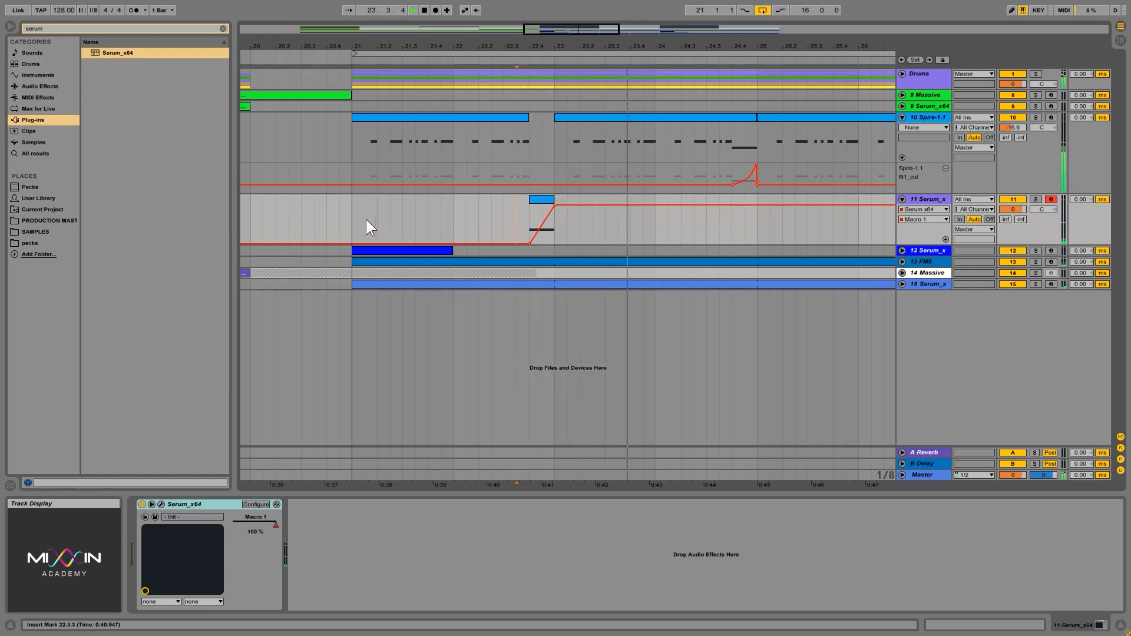
- Play the drop from 21.1.1 and adjust the 11 Serum_x64 track volume to about -2.5 dB
{"action": "left_click", "coordinate": [409, 222]}
{"action": "left_click_drag", "start_coordinate": [1020, 208], "coordinate": [1019, 209]}
{"action": "key", "text": "space"}
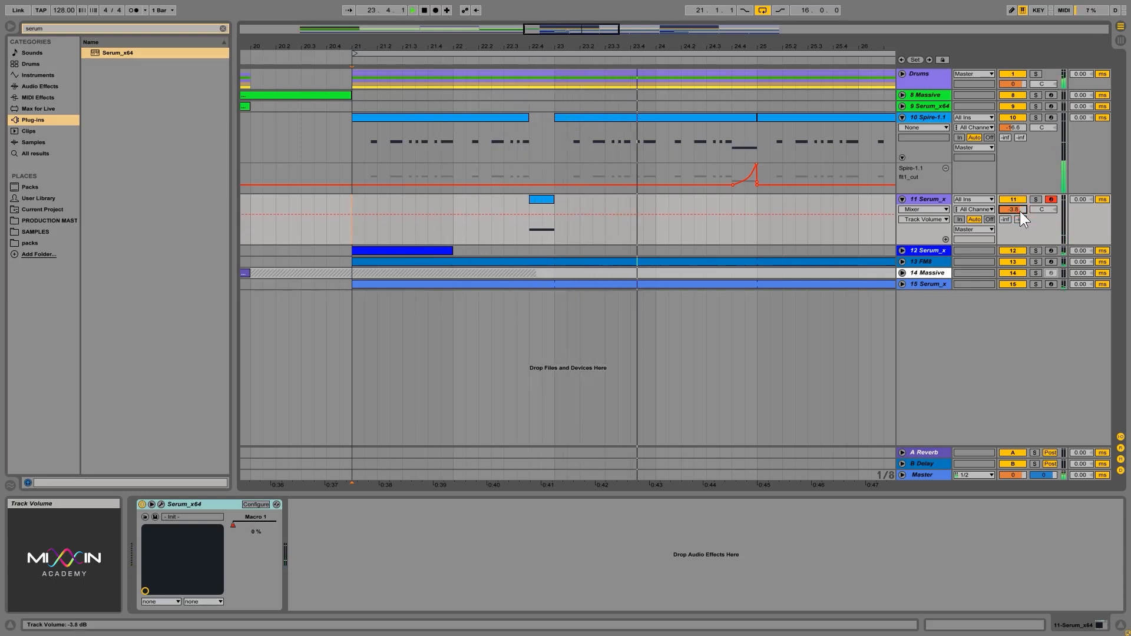
{"action": "key", "text": "space"}
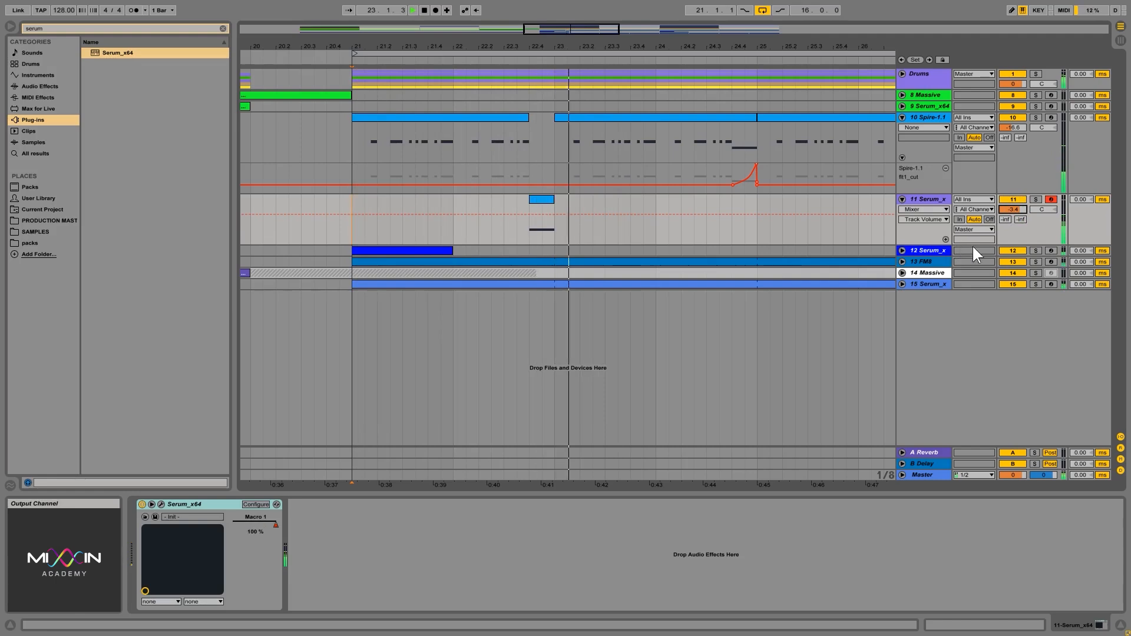
{"action": "left_click_drag", "start_coordinate": [1019, 214], "coordinate": [1019, 211]}
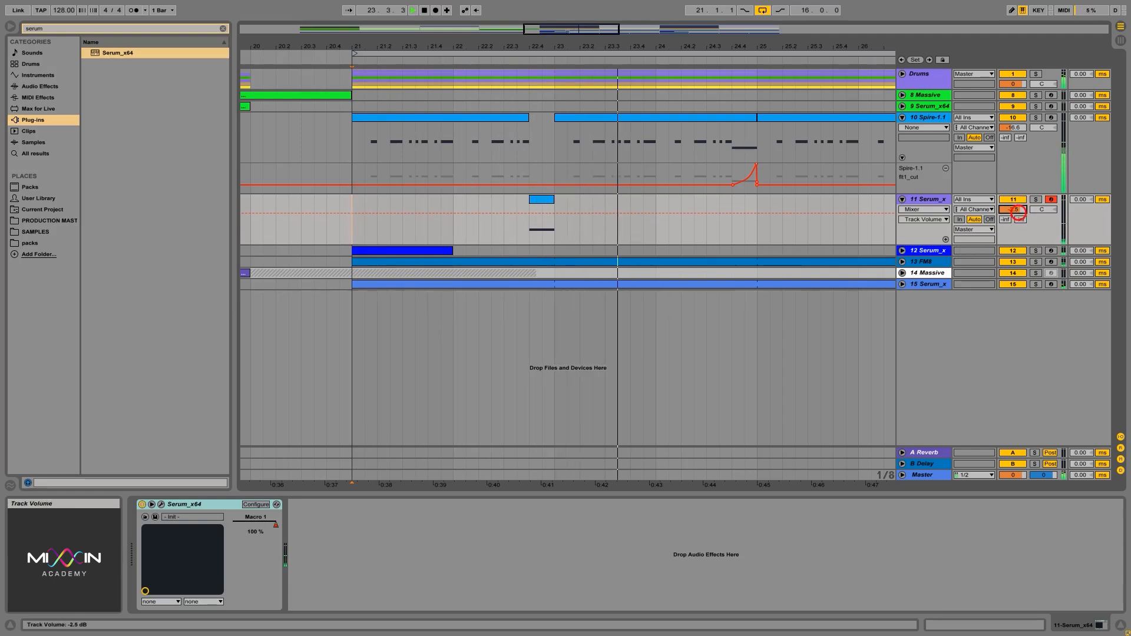
- Enable the new Serum's sub oscillator with Direct Out and audition the fill
{"action": "left_click", "coordinate": [161, 504]}
{"action": "left_click", "coordinate": [510, 230]}
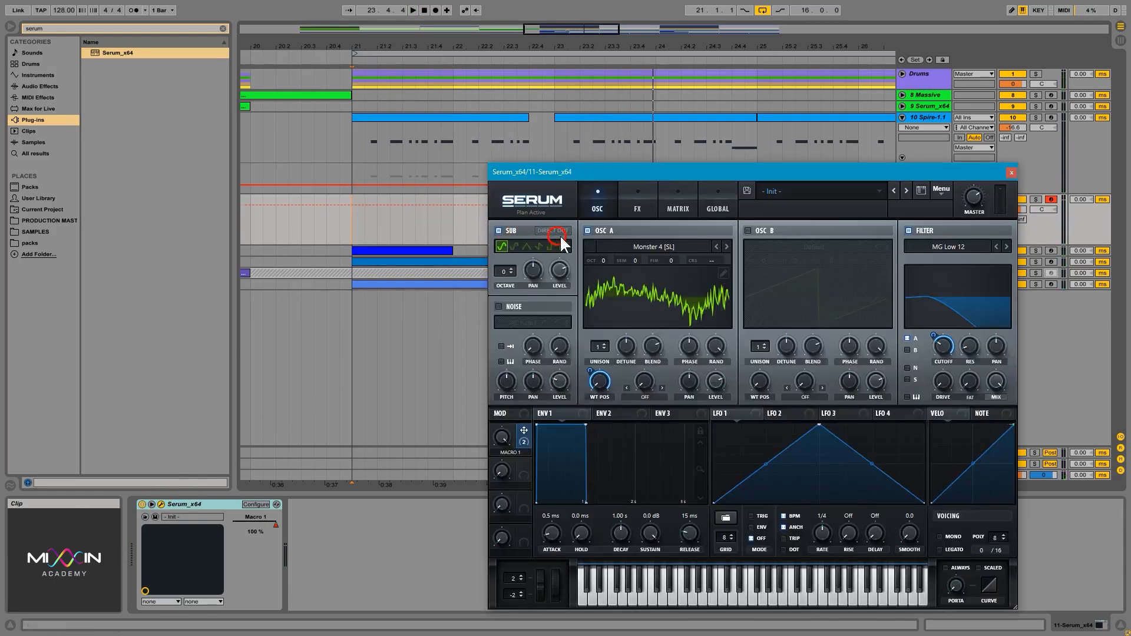
{"action": "key", "text": "space"}
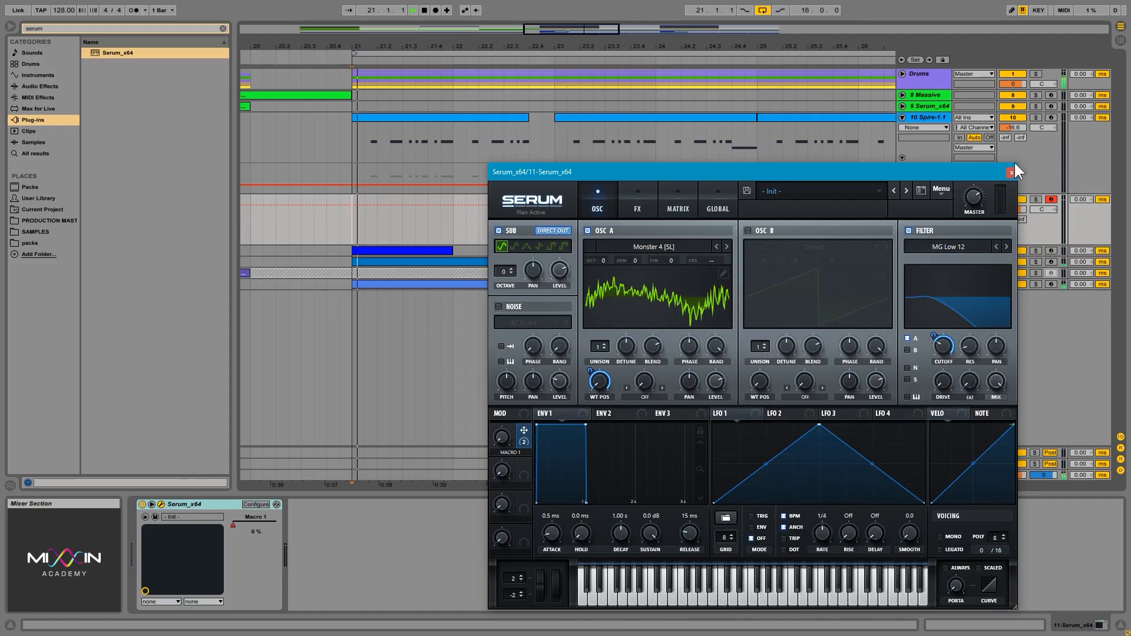
{"action": "mouse_move", "coordinate": [555, 276]}
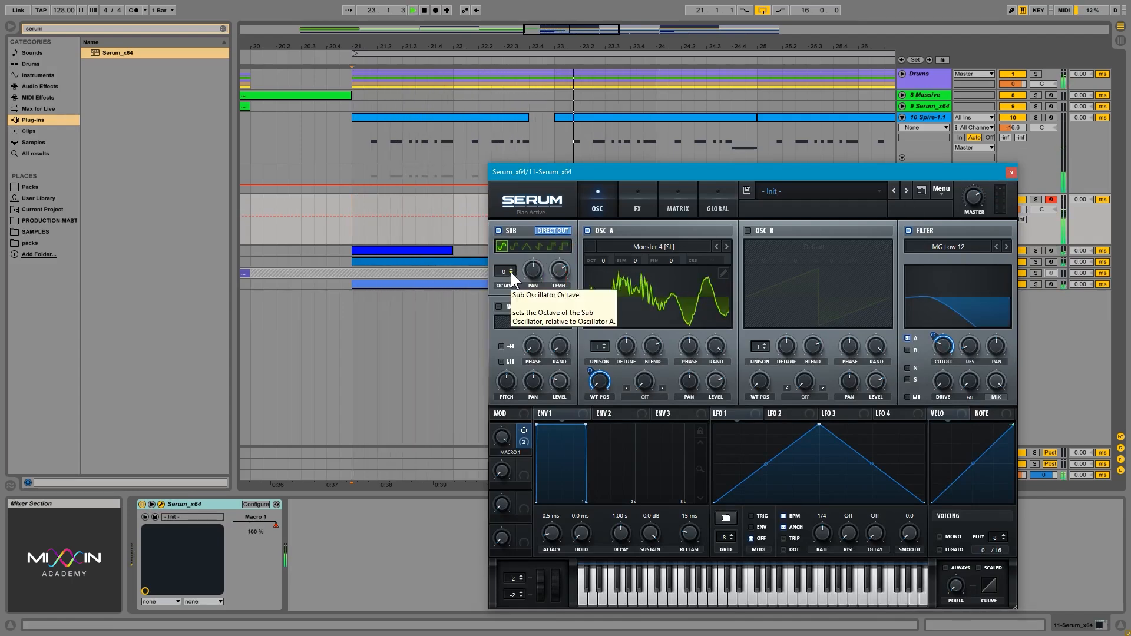
- Adjust oscillator A's phase to about 107° during playback and close the Serum window
{"action": "left_click_drag", "start_coordinate": [714, 362], "coordinate": [709, 576]}
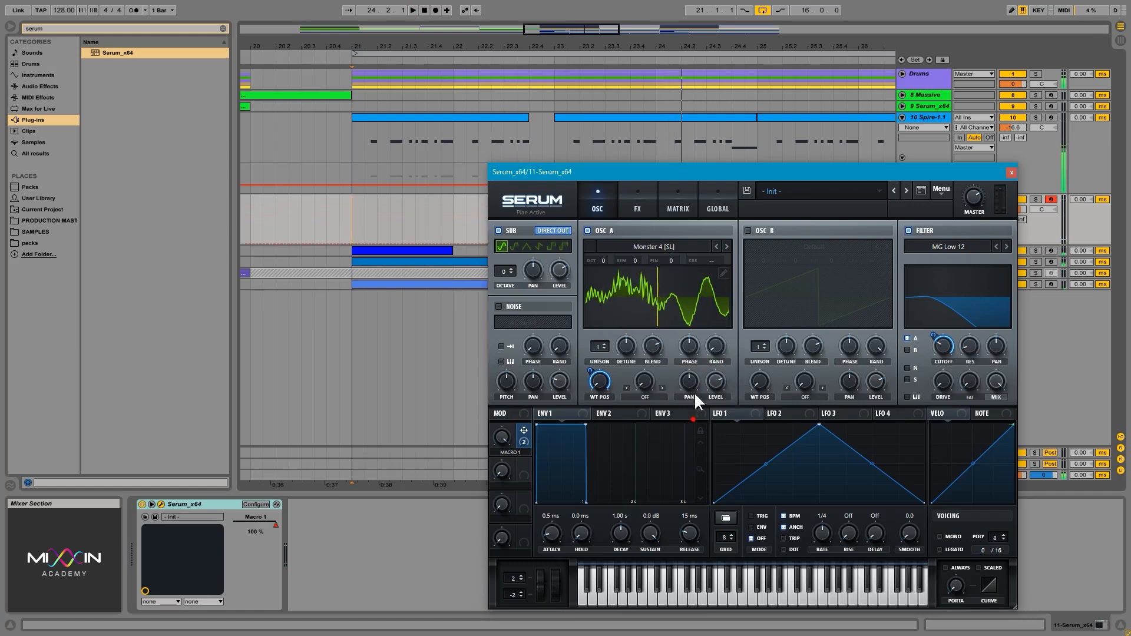
{"action": "left_click_drag", "start_coordinate": [692, 348], "coordinate": [692, 374]}
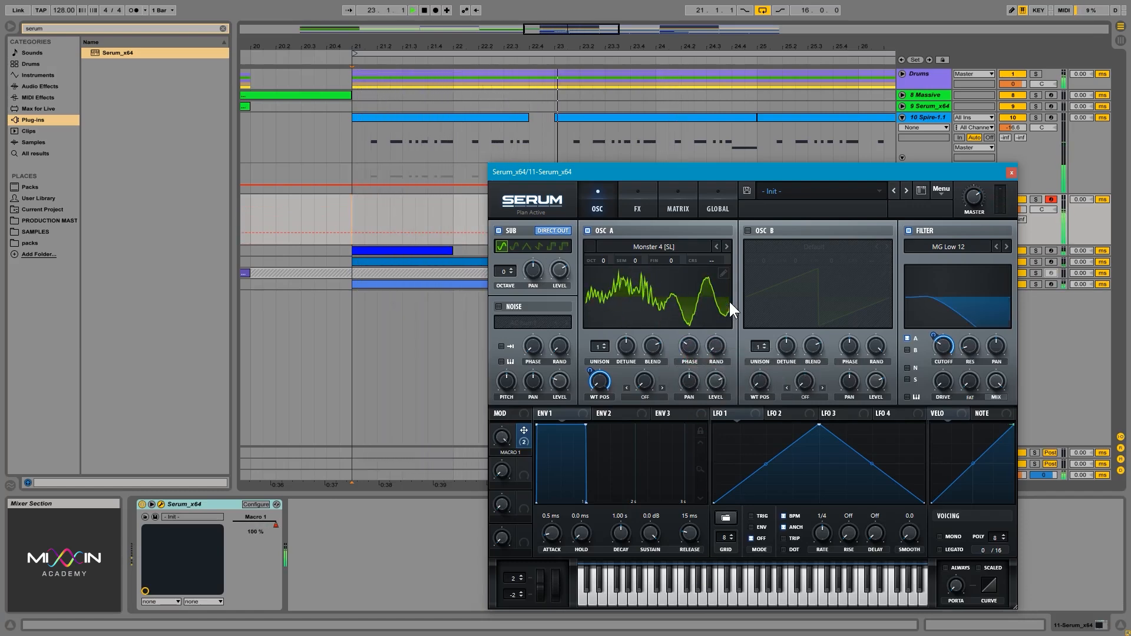
{"action": "left_click", "coordinate": [691, 345]}
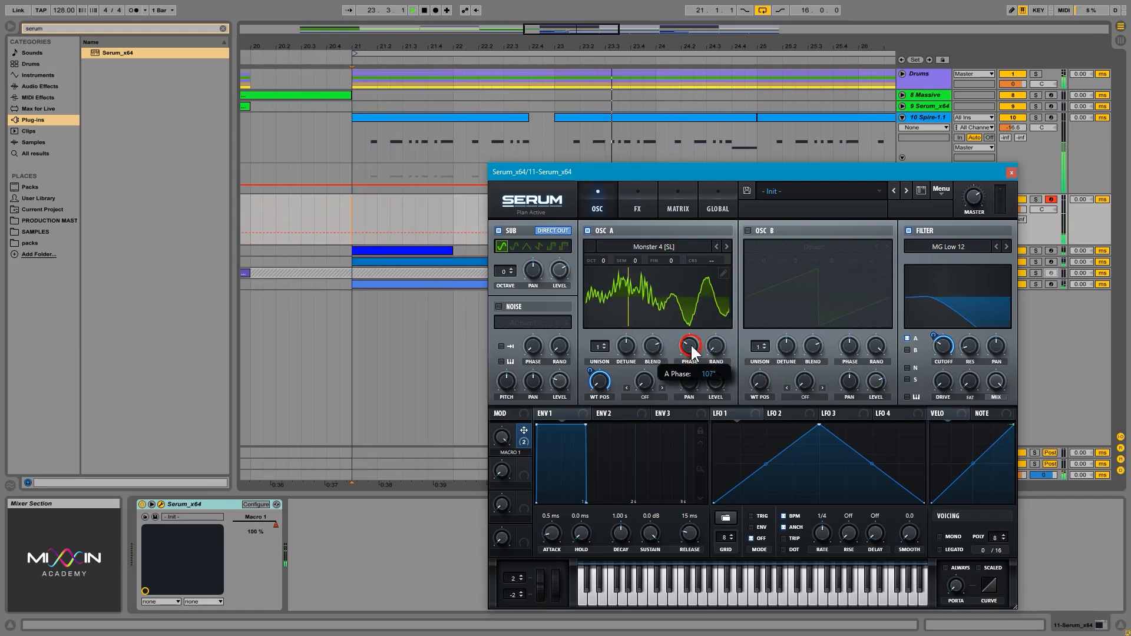
{"action": "left_click", "coordinate": [1012, 172]}
- Set the 11 Serum_x64 track volume to -3.1 dB while playing the fill from 22.3.1
{"action": "left_click", "coordinate": [1013, 209]}
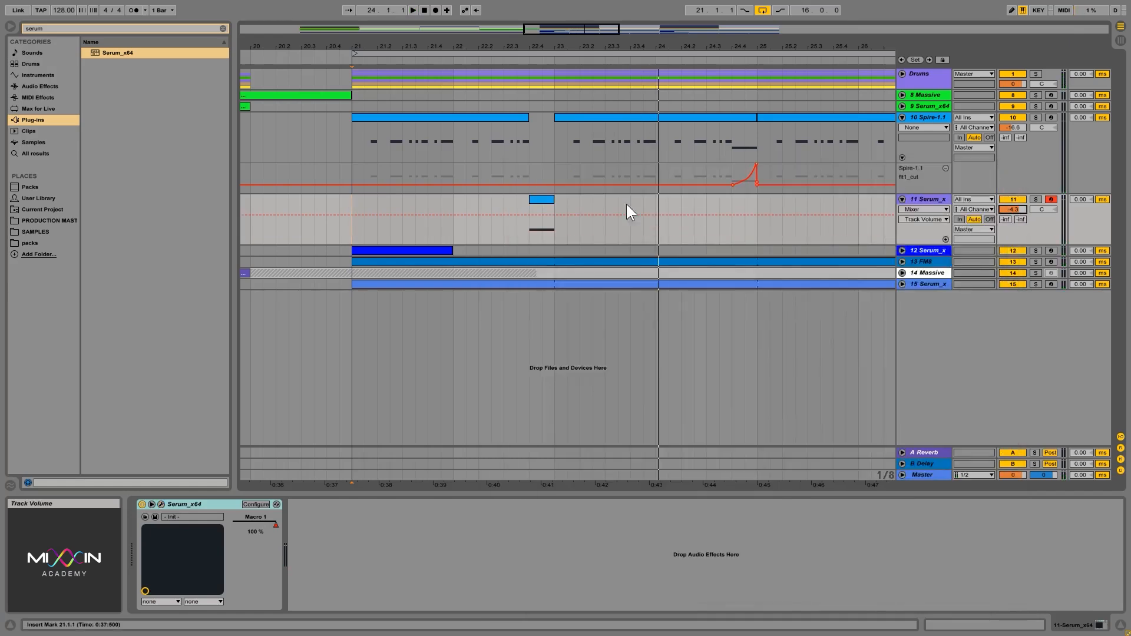
{"action": "left_click", "coordinate": [504, 225]}
{"action": "key", "text": "space"}
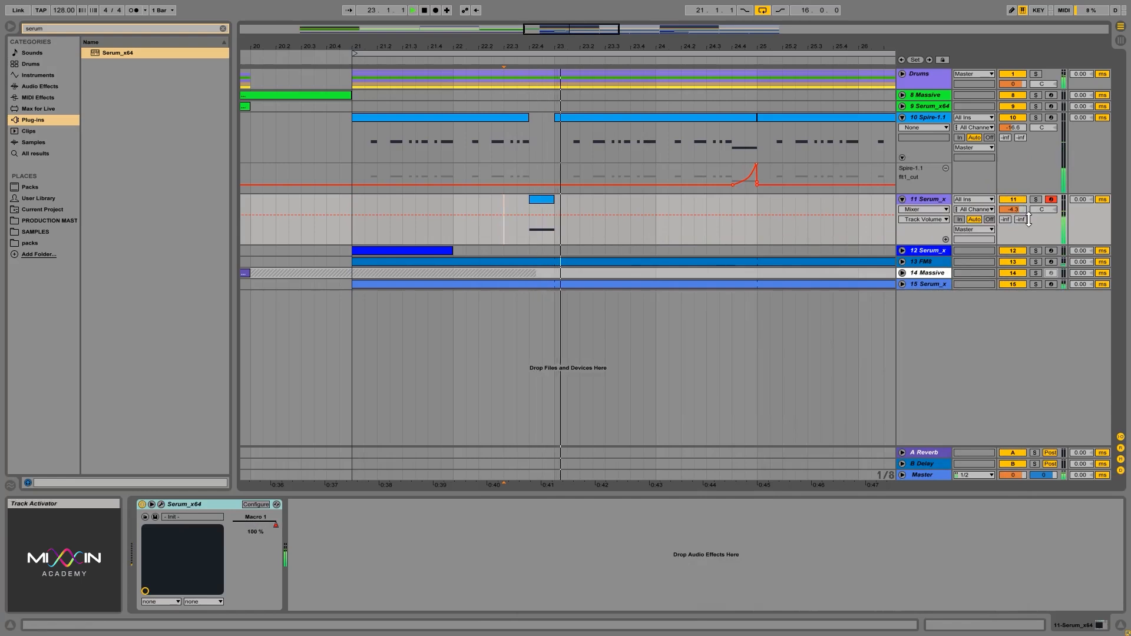
{"action": "left_click_drag", "start_coordinate": [1020, 209], "coordinate": [1020, 202]}
{"action": "key", "text": "space"}
- Delete the content of the 10 Spire-1.1 and 11 Serum_x64 tracks from 25.1.1 to 37.1.1
{"action": "left_click_drag", "start_coordinate": [712, 50], "coordinate": [701, 12]}
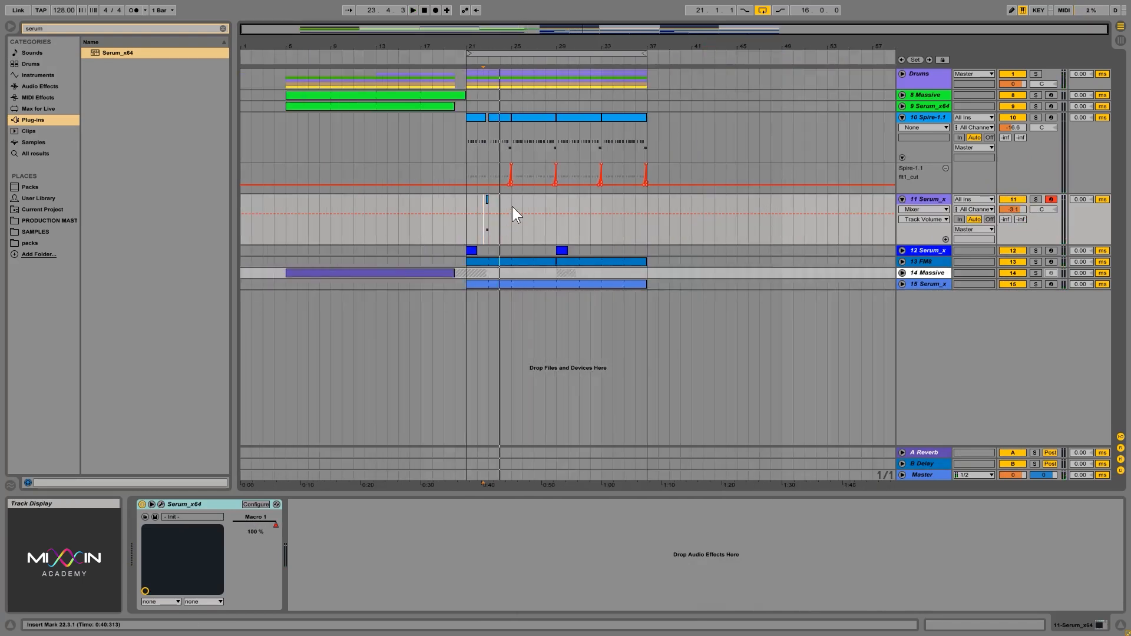
{"action": "left_click_drag", "start_coordinate": [511, 131], "coordinate": [648, 233]}
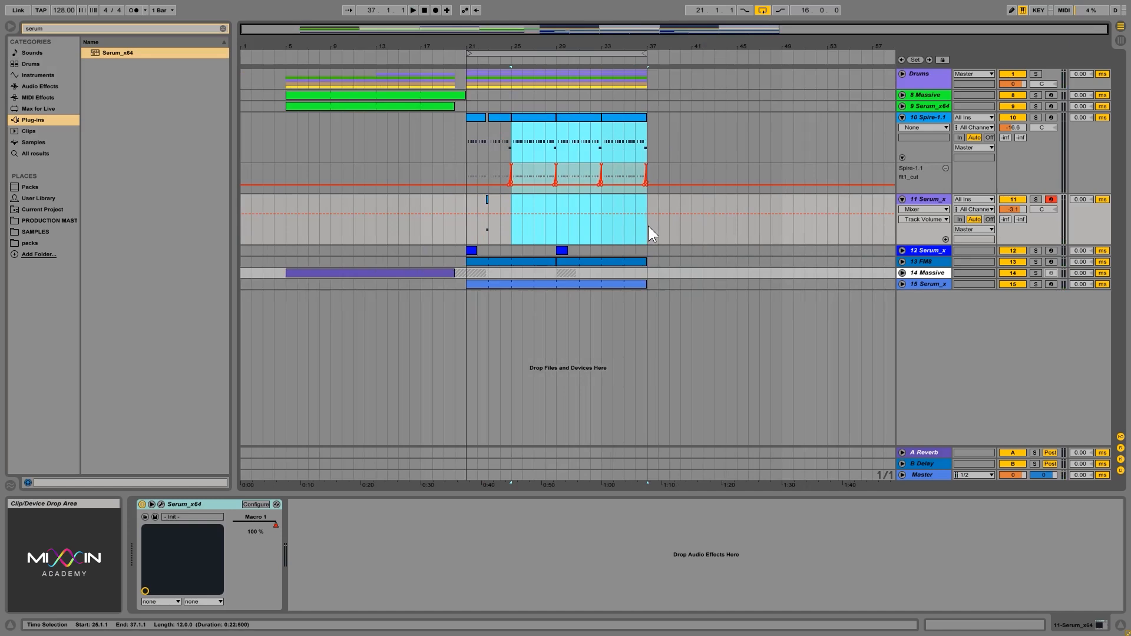
{"action": "key", "text": "Delete"}
- Duplicate the 21.1.1 to 25.1.1 section of the 10 Spire-1.1 and 11 Serum_x64 tracks three times, up to bar 37
{"action": "left_click_drag", "start_coordinate": [511, 221], "coordinate": [464, 156]}
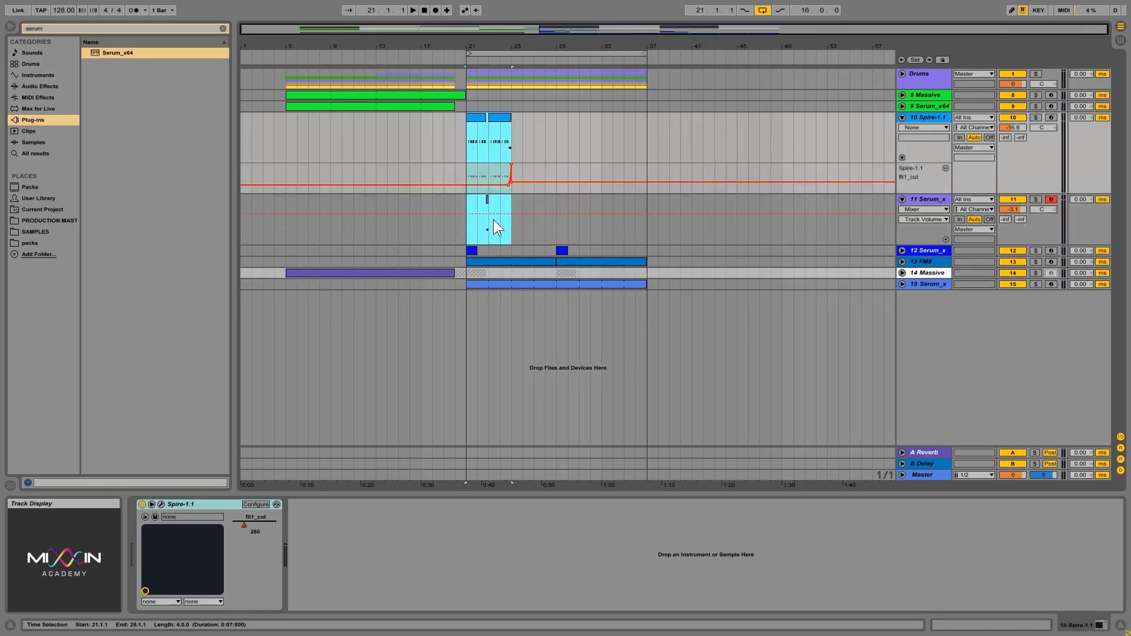
{"action": "key", "text": "ctrl+d"}
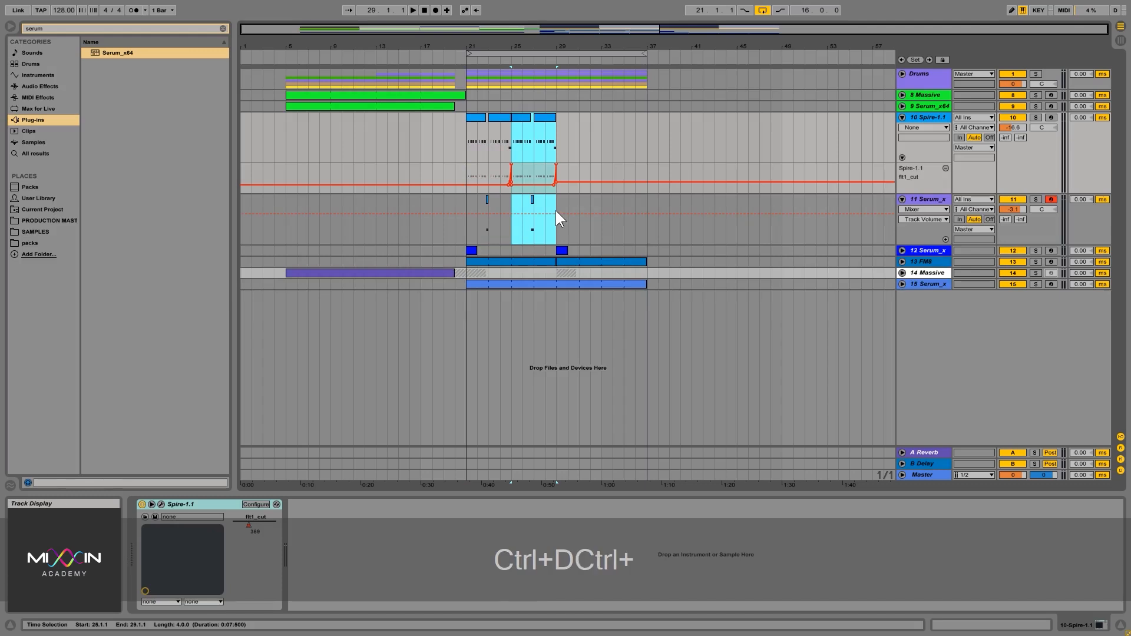
{"action": "key", "text": "ctrl+d"}
{"action": "key", "text": "ctrl+d"}
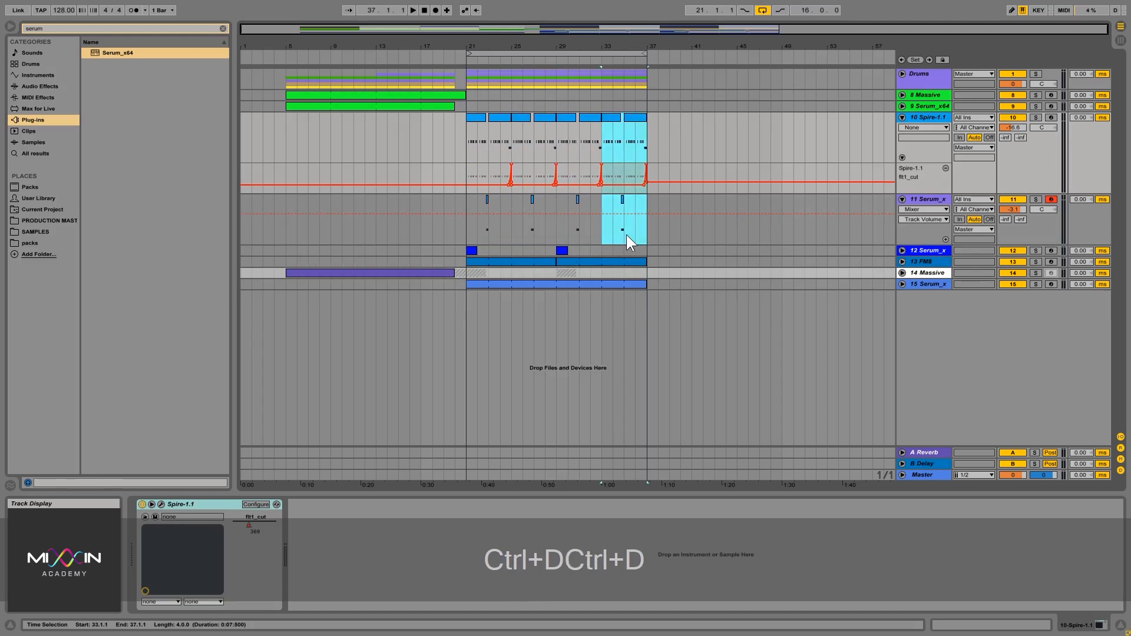
- Play the drop from 21.1.1 and lower the 11 Serum_x64 track volume to about -3.9 dB
{"action": "left_click", "coordinate": [465, 142]}
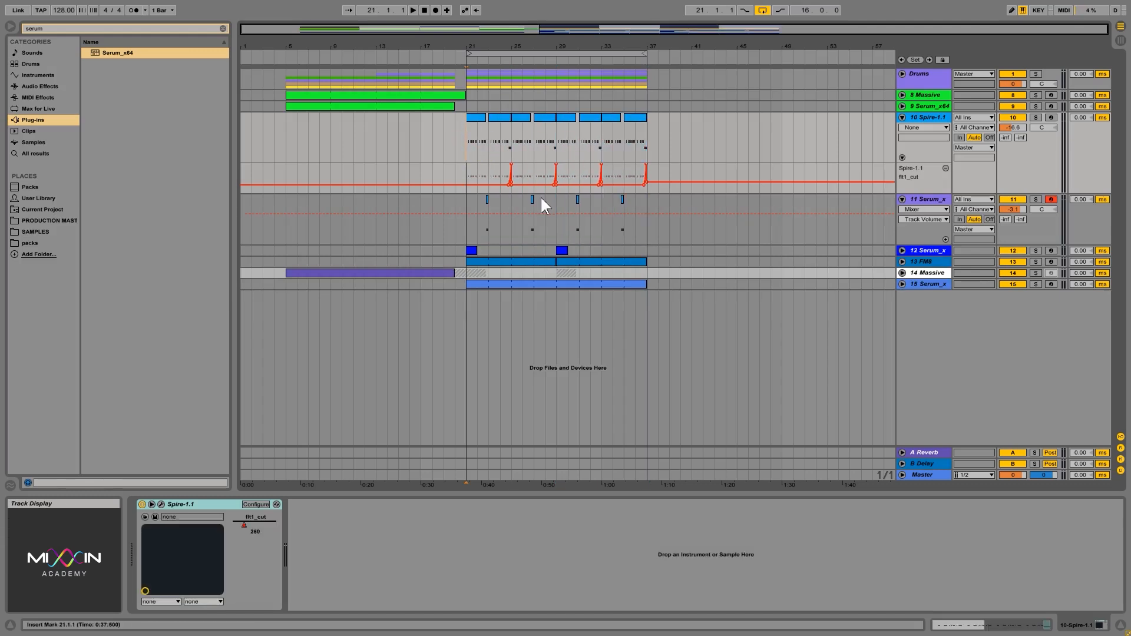
{"action": "key", "text": "space"}
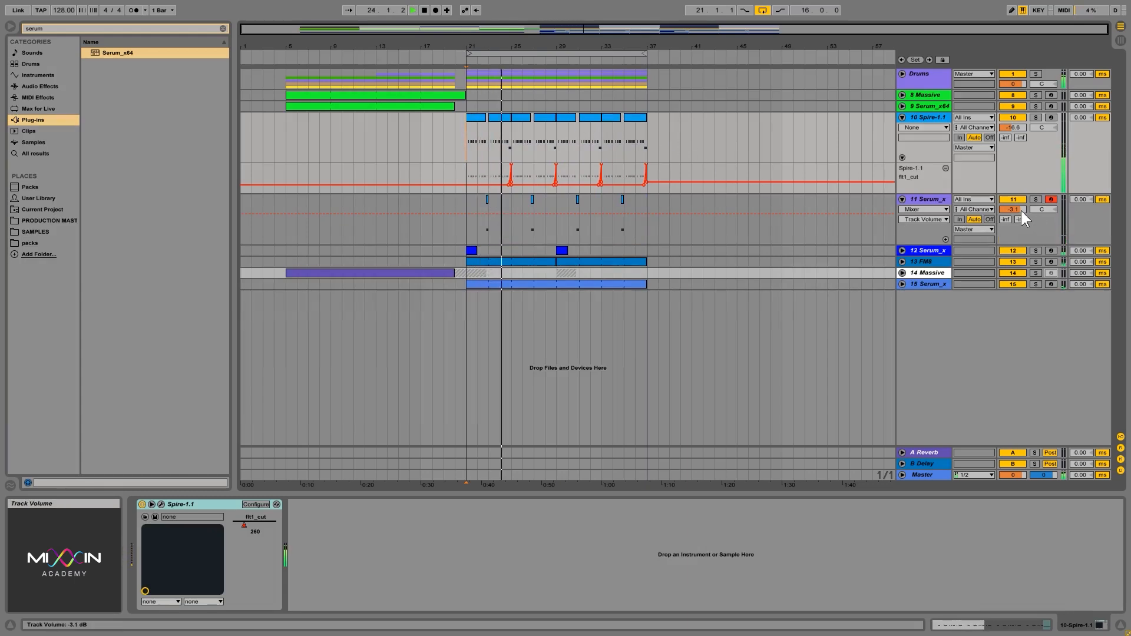
{"action": "left_click_drag", "start_coordinate": [1020, 210], "coordinate": [1020, 213]}
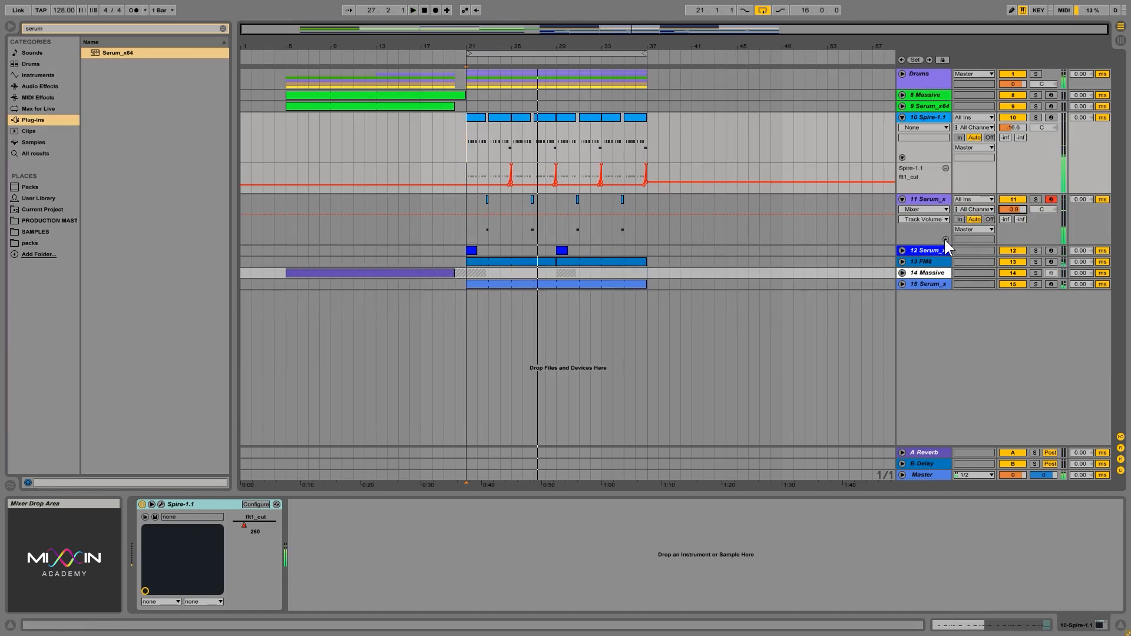
- Show the Serum_x64 Macro 1 automation of the 11 Serum_x64 track in its own automation lane
{"action": "left_click", "coordinate": [922, 209]}
{"action": "left_click", "coordinate": [923, 224]}
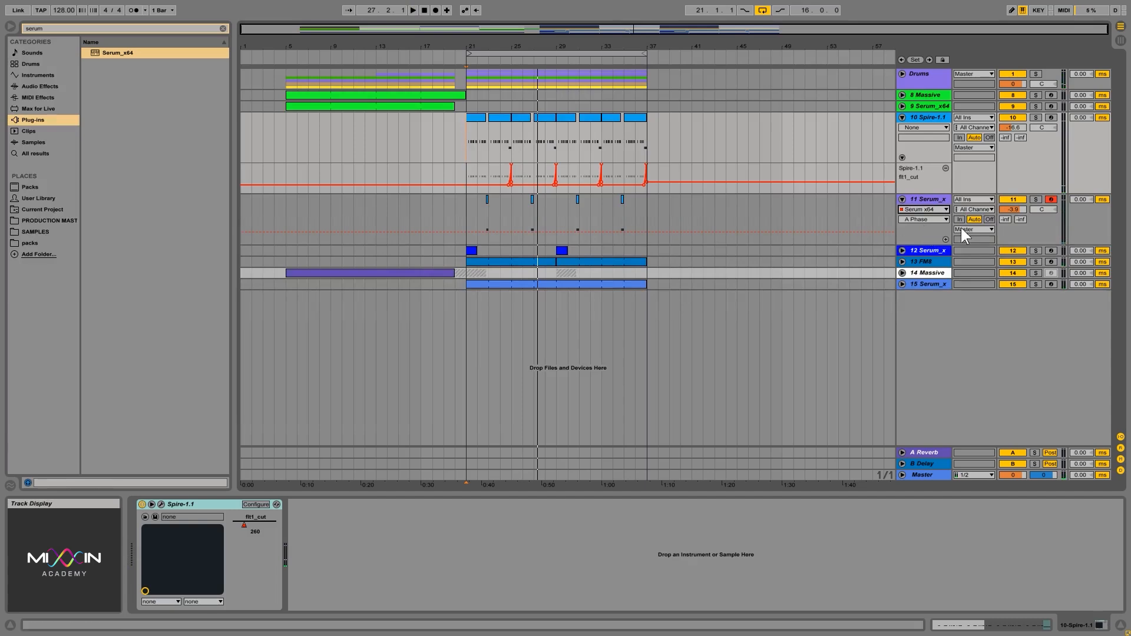
{"action": "left_click", "coordinate": [928, 219]}
{"action": "left_click", "coordinate": [922, 239]}
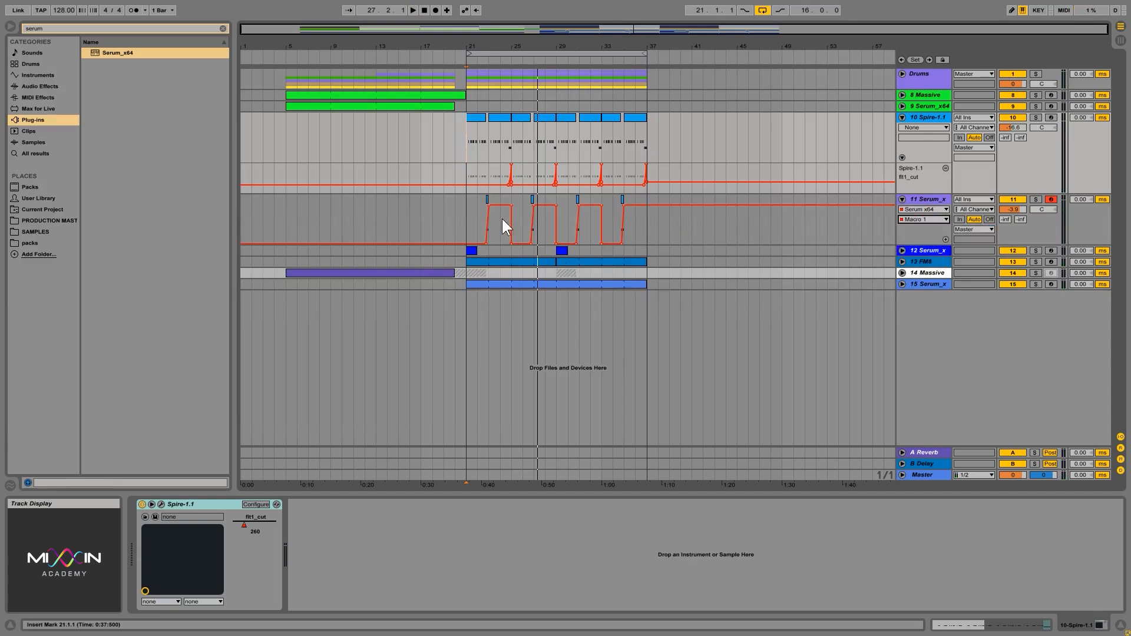
{"action": "left_click", "coordinate": [946, 239]}
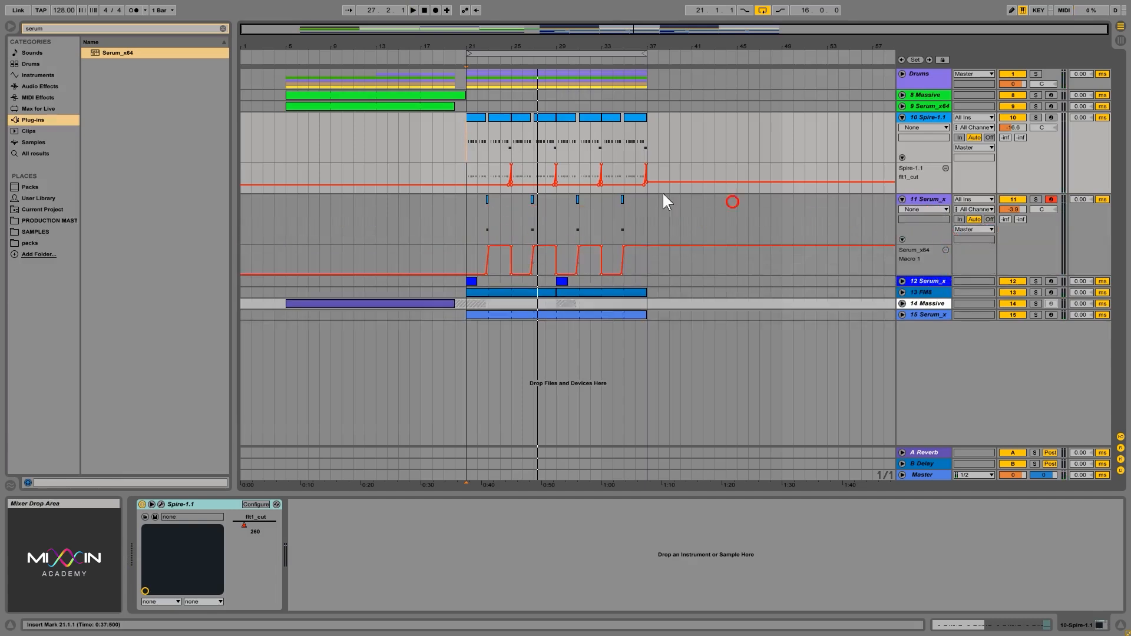
- Add a Macro 1 peak breakpoint inside the first fill, lower the breakpoint at 23.1.1 to about 0.14, and play from 22.3.1
{"action": "left_click_drag", "start_coordinate": [467, 45], "coordinate": [485, 66]}
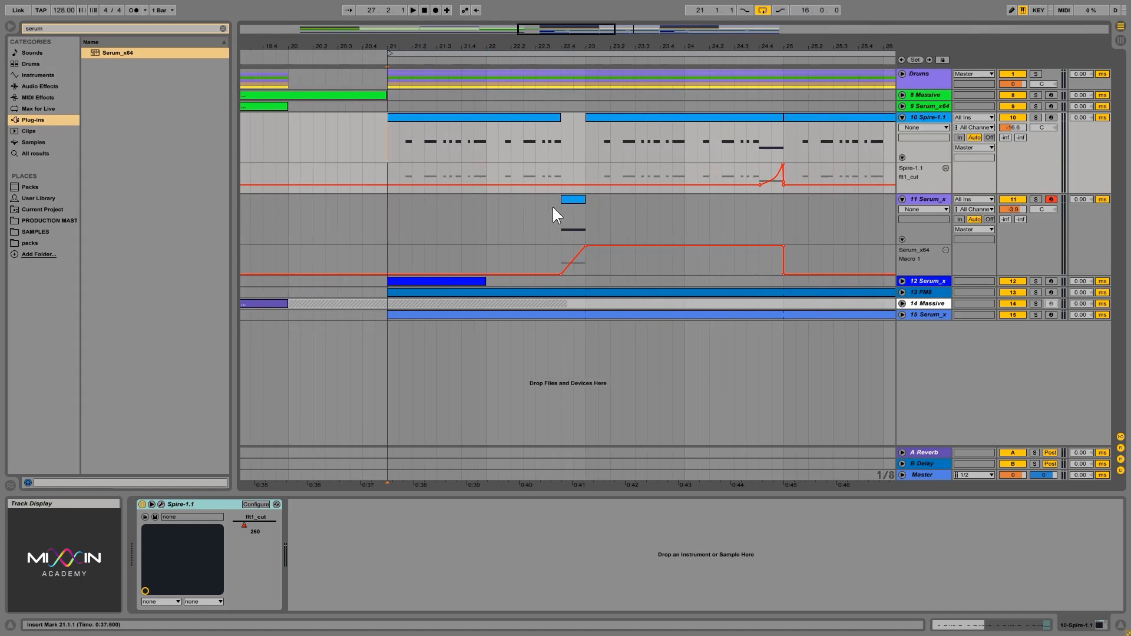
{"action": "left_click", "coordinate": [577, 253]}
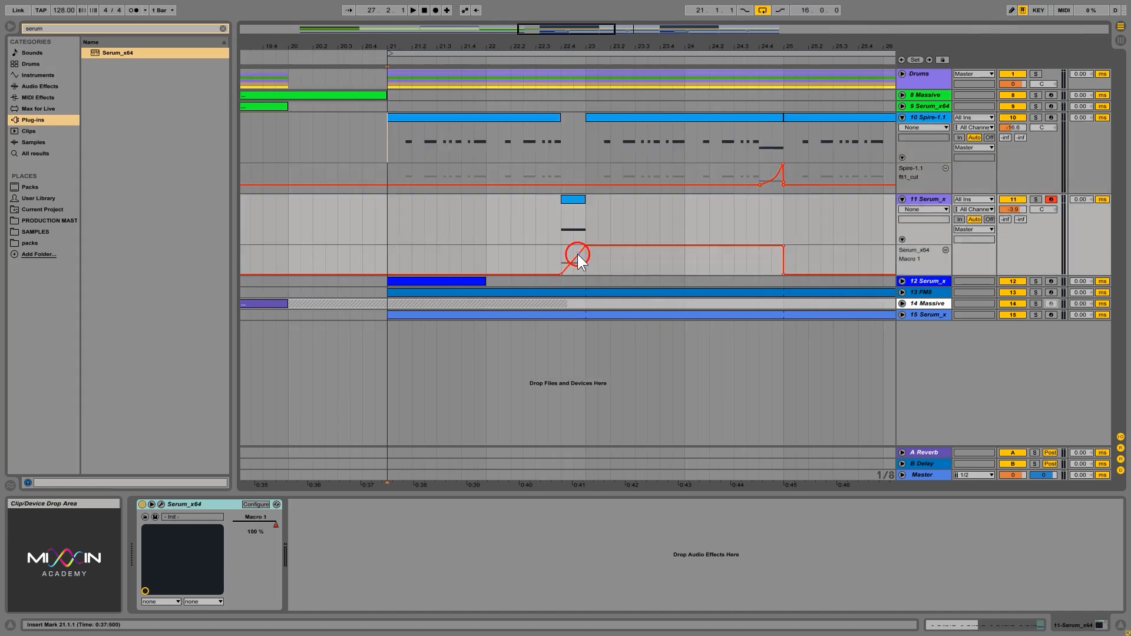
{"action": "left_click_drag", "start_coordinate": [586, 245], "coordinate": [587, 269]}
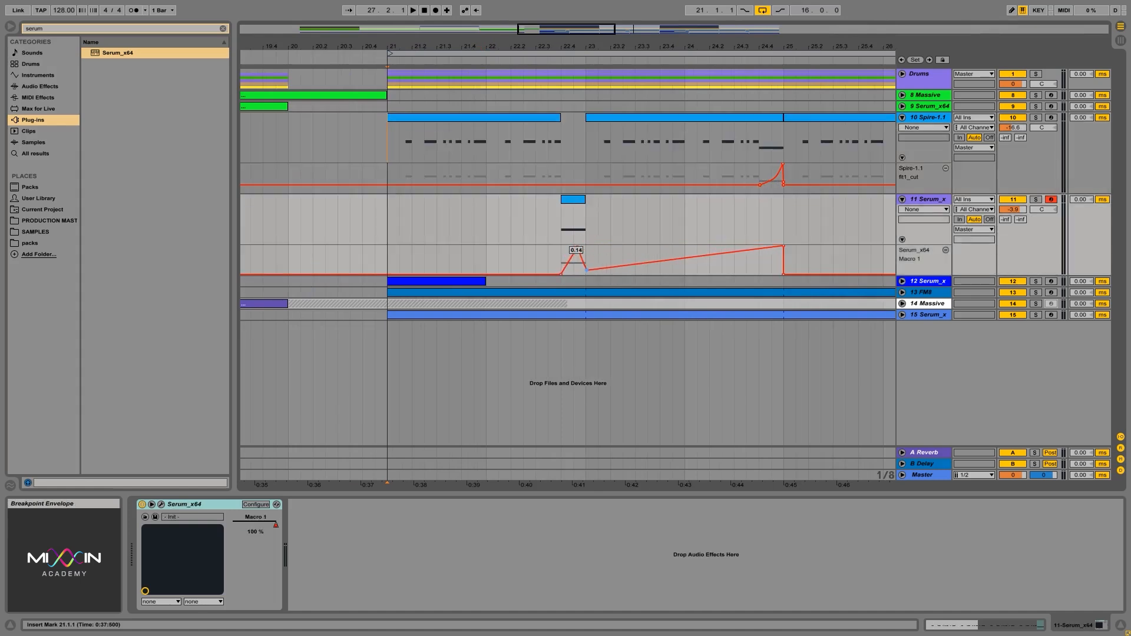
{"action": "left_click", "coordinate": [539, 256]}
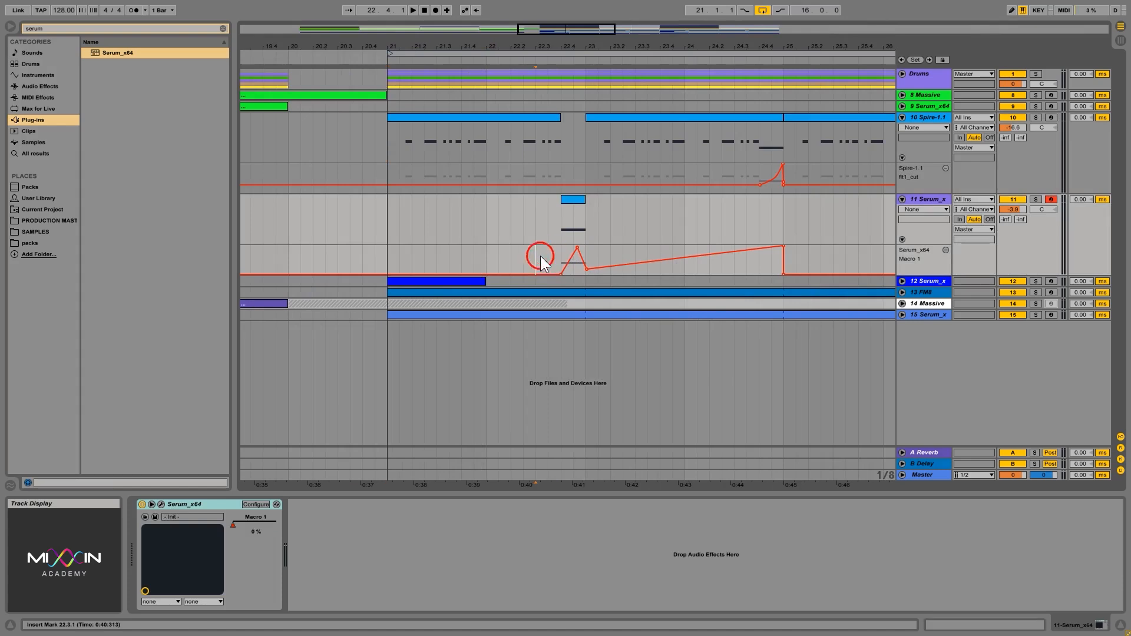
{"action": "key", "text": "space"}
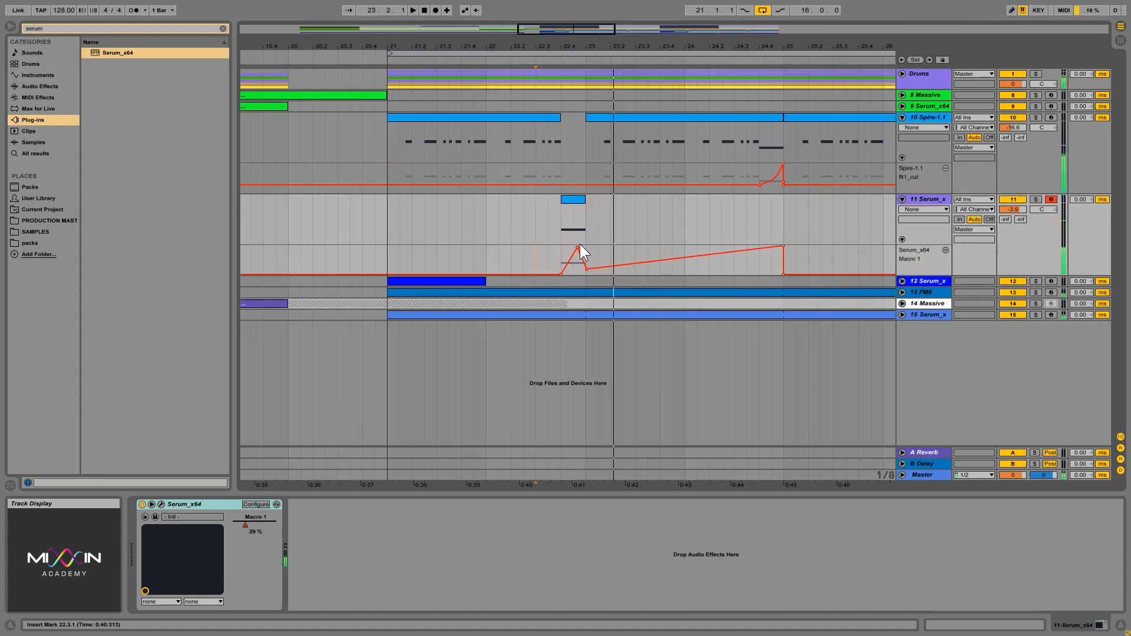
- Lower the Macro 1 peak in the first fill and curve the ramps around it, replaying from 22.3.1
{"action": "mouse_move", "coordinate": [577, 246]}
{"action": "left_mouse_down"}
{"action": "mouse_move", "coordinate": [573, 268]}
{"action": "mouse_move", "coordinate": [581, 260]}
{"action": "left_mouse_up"}
{"action": "key", "text": "alt+space"}
{"action": "key", "text": "space"}
{"action": "key", "text": "space"}
{"action": "key", "text": "space"}
{"action": "key", "text": "space"}
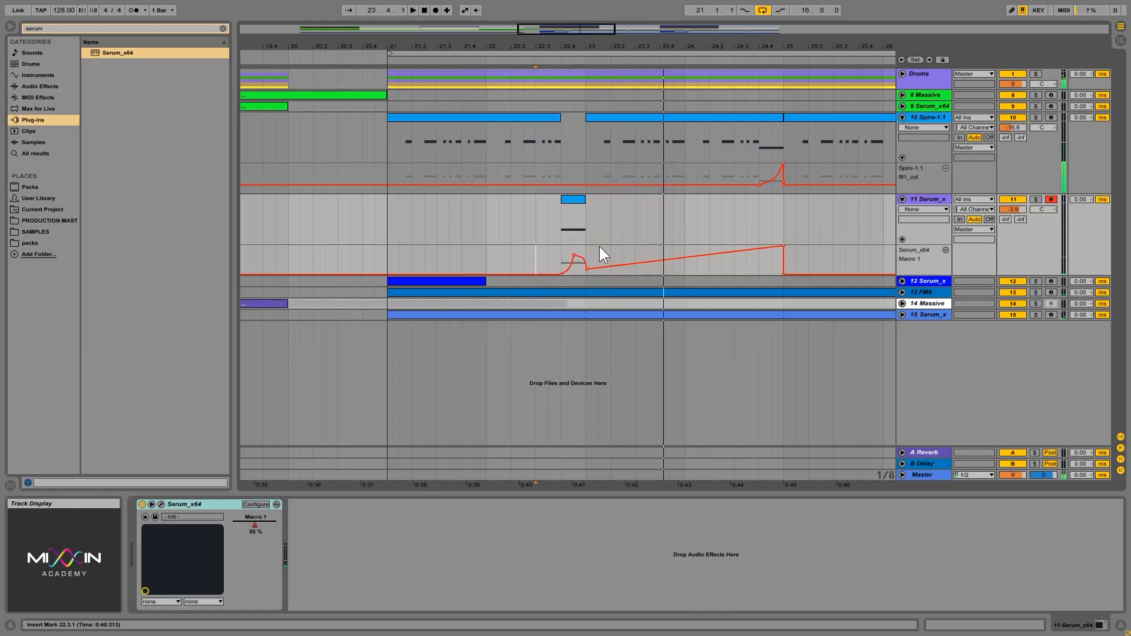
{"action": "key", "text": "space"}
- Drop Macro 1 to zero at bar 25, duplicate its 21.1.1 to 25.1.1 automation three times, and lower the envelope after bar 37 to zero
{"action": "left_click_drag", "start_coordinate": [581, 253], "coordinate": [388, 259]}
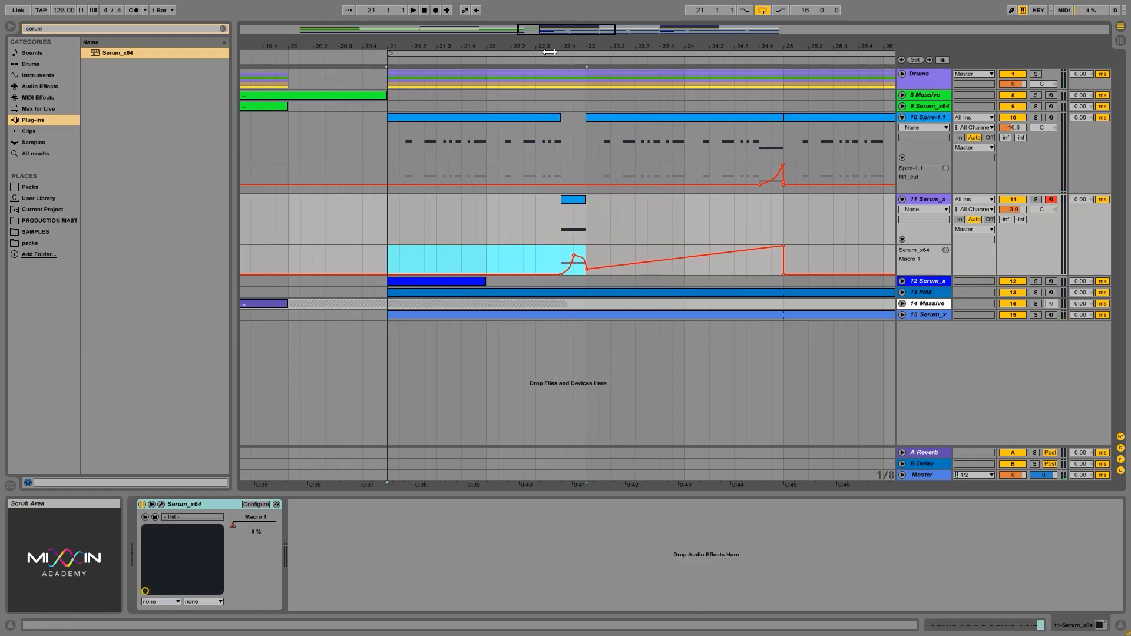
{"action": "left_click_drag", "start_coordinate": [550, 47], "coordinate": [550, 41]}
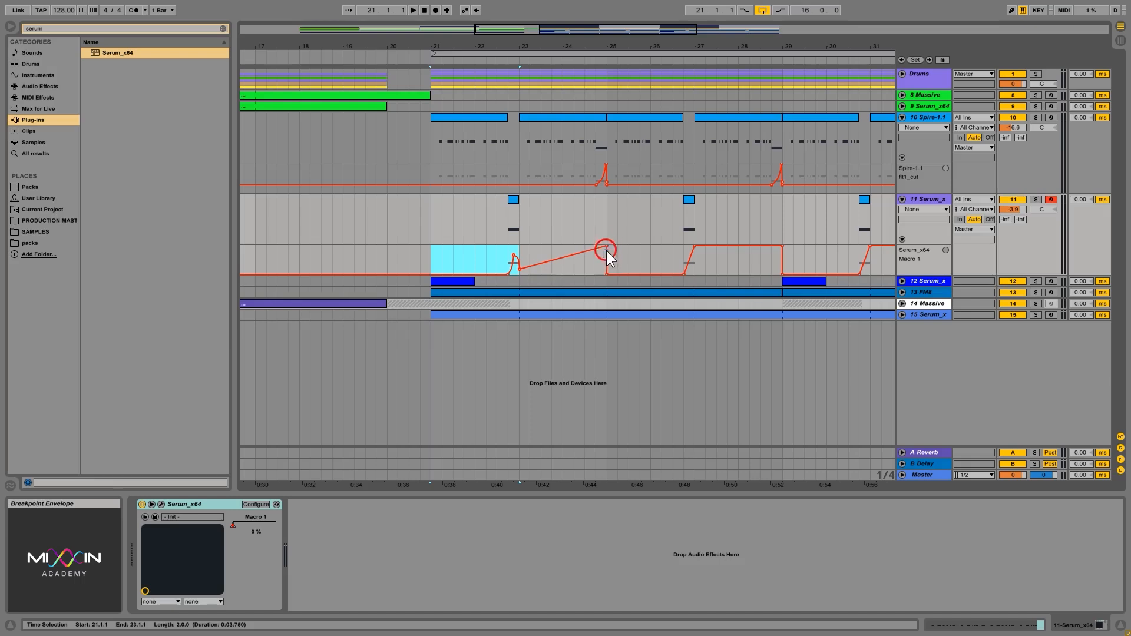
{"action": "left_click_drag", "start_coordinate": [607, 245], "coordinate": [433, 262]}
{"action": "key", "text": "ctrl+d"}
{"action": "key", "text": "ctrl+d"}
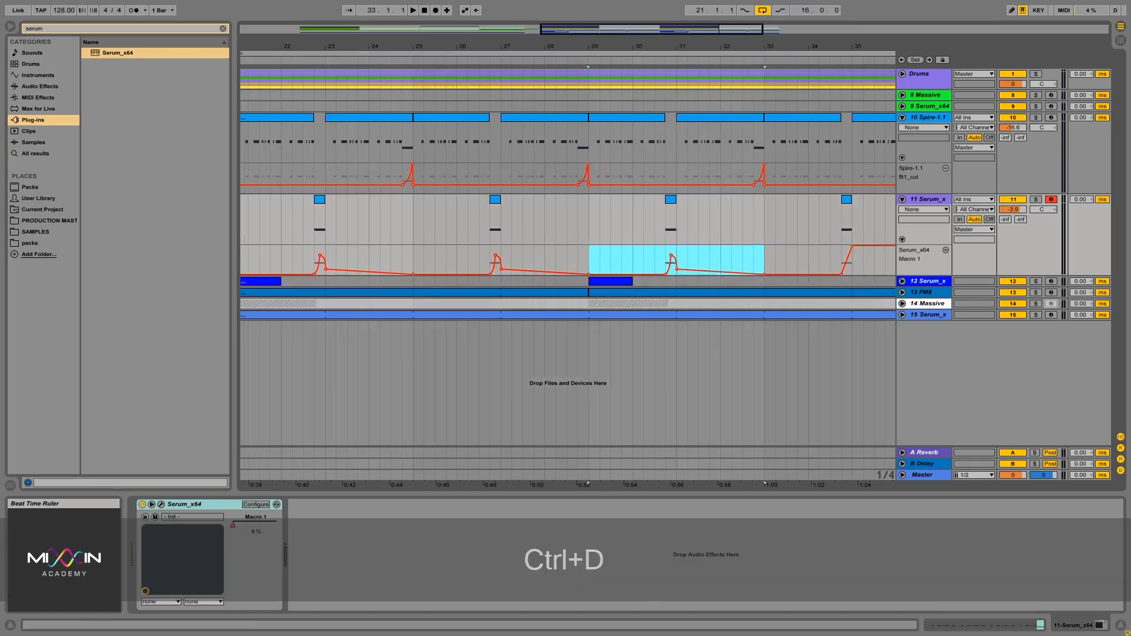
{"action": "key", "text": "ctrl+d"}
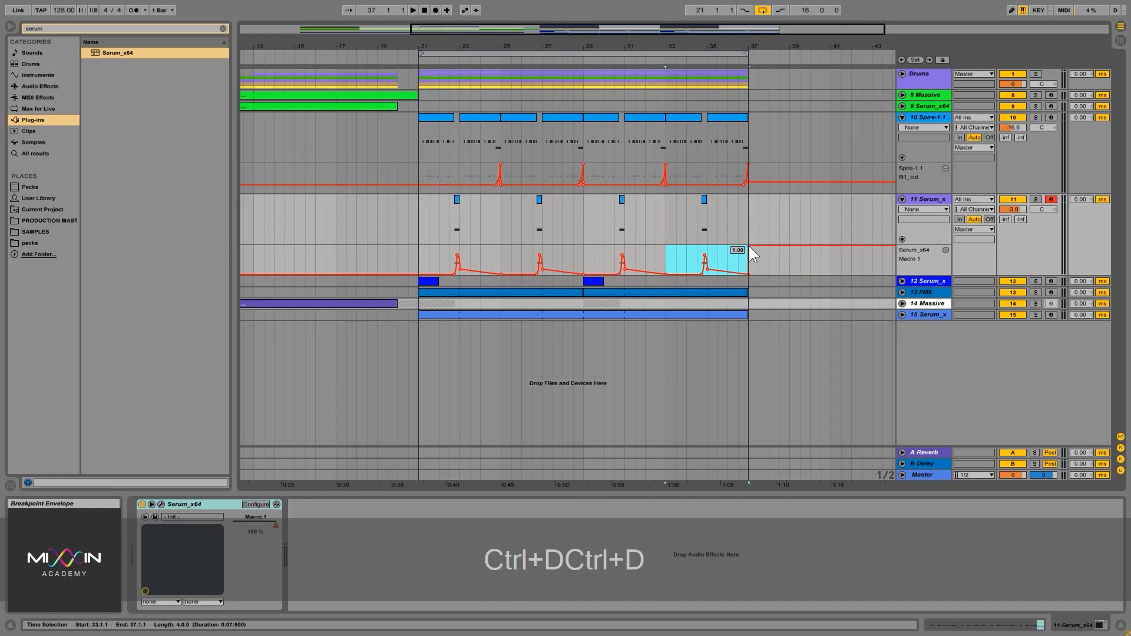
{"action": "left_click_drag", "start_coordinate": [748, 246], "coordinate": [762, 273]}
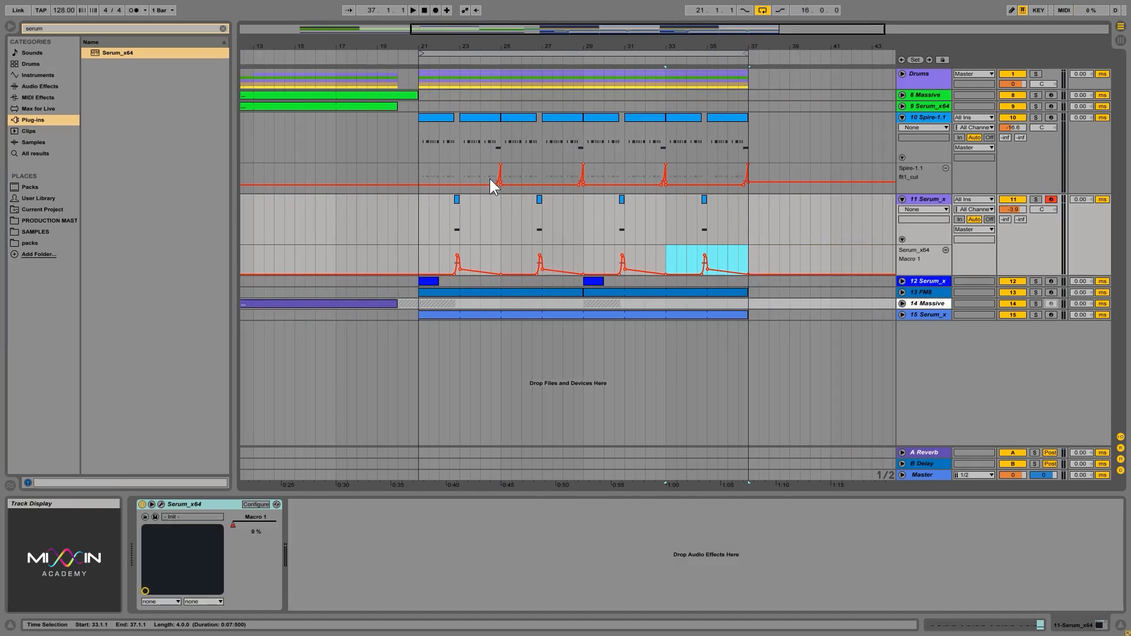
- Align the Macro 1 breakpoint at the end of the first fill with 23.1.1
{"action": "left_click", "coordinate": [426, 219]}
{"action": "left_click", "coordinate": [453, 226]}
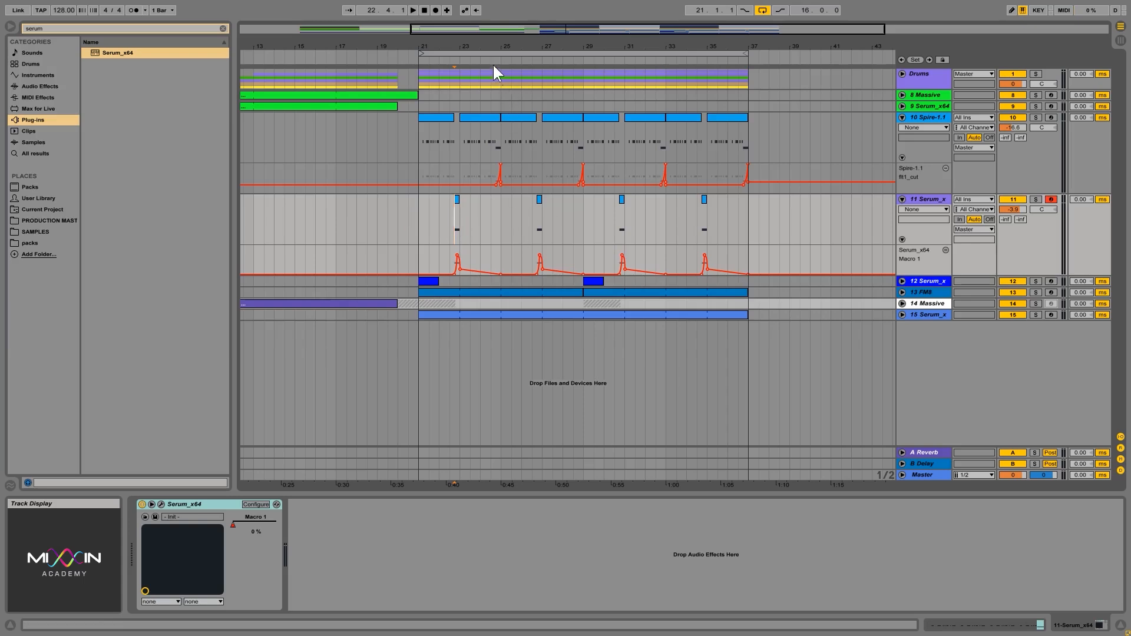
{"action": "left_click_drag", "start_coordinate": [462, 44], "coordinate": [473, 210]}
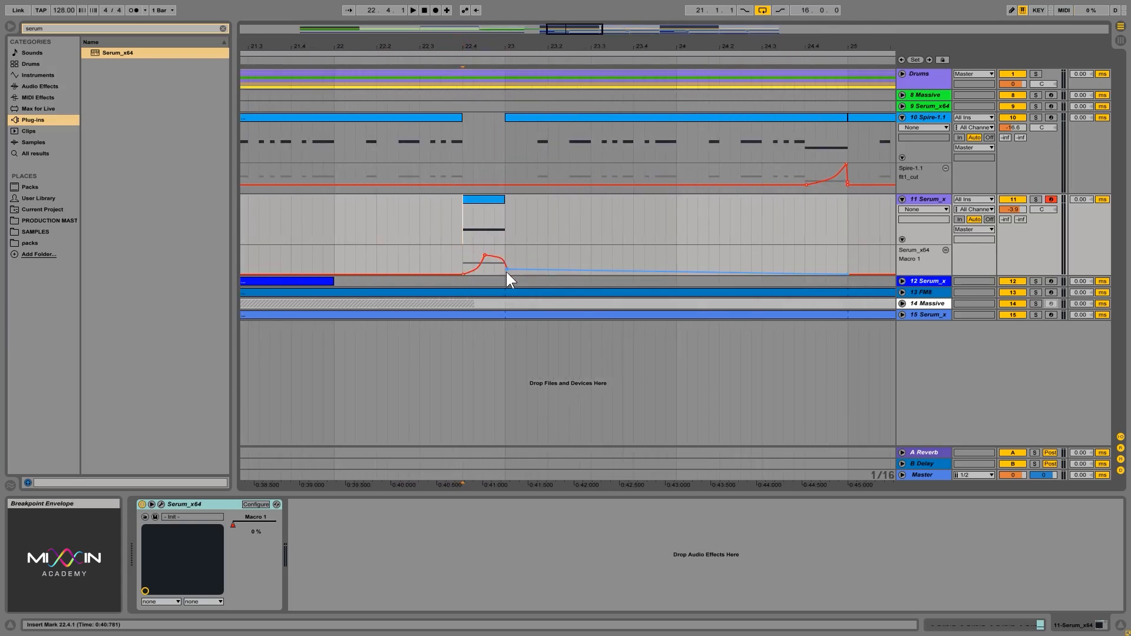
{"action": "left_click_drag", "start_coordinate": [507, 270], "coordinate": [505, 270]}
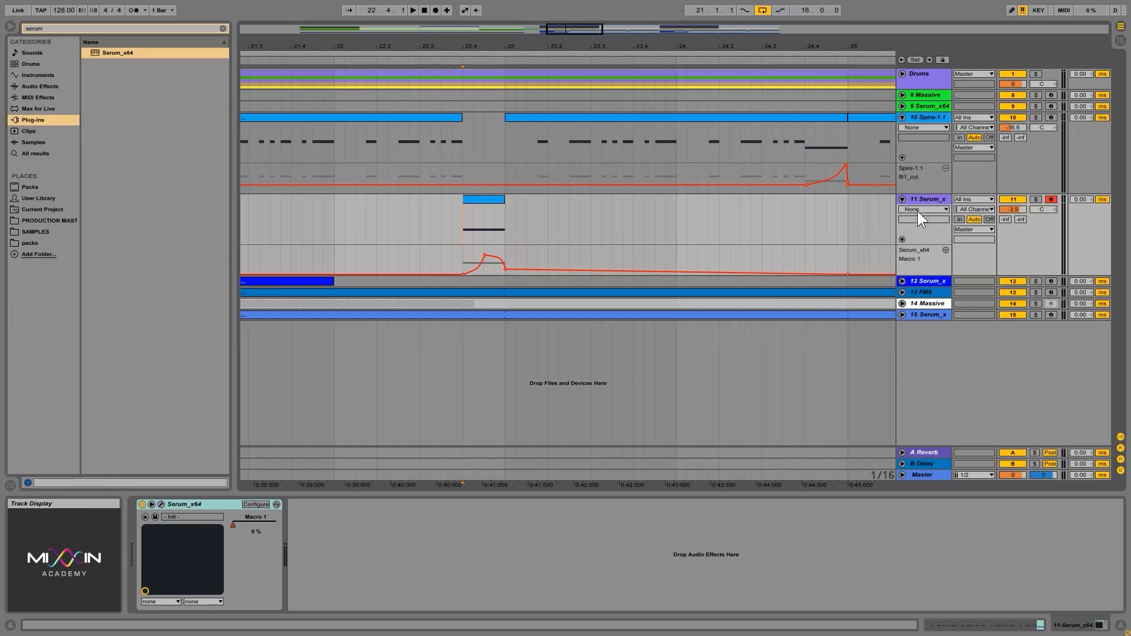
- Switch oscillator A in the 11 Serum_x64 track's Serum to the Monster 5 [SL] wavetable and re-enable the overridden automation
{"action": "left_click", "coordinate": [761, 242]}
{"action": "left_click", "coordinate": [160, 504]}
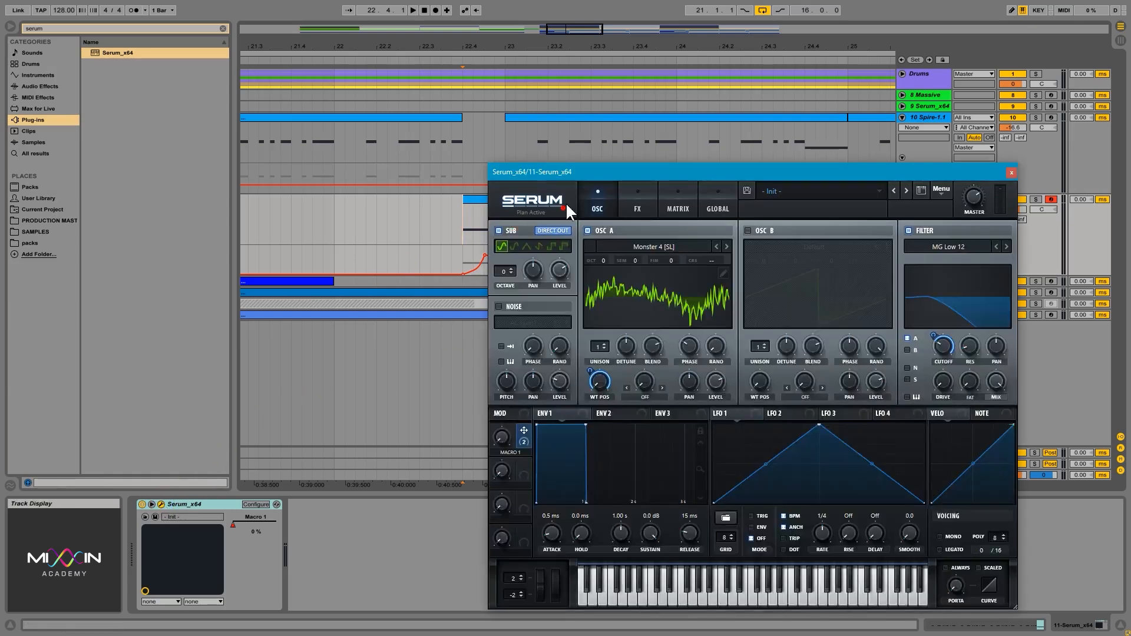
{"action": "mouse_move", "coordinate": [502, 438]}
{"action": "left_mouse_down"}
{"action": "mouse_move", "coordinate": [512, 399]}
{"action": "mouse_move", "coordinate": [510, 445]}
{"action": "left_mouse_up"}
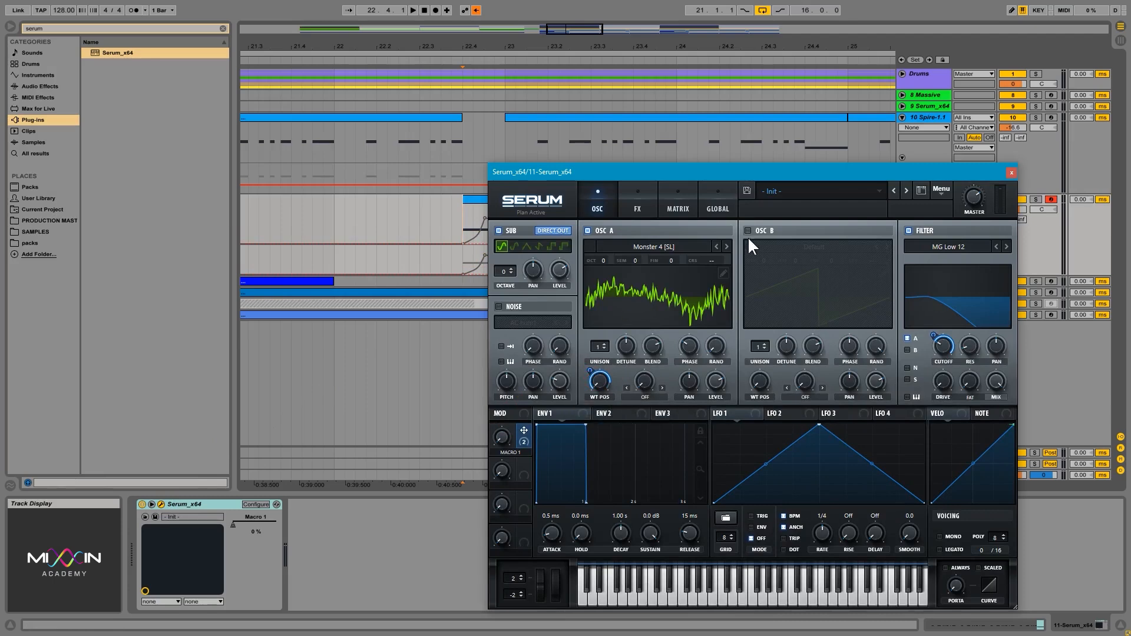
{"action": "left_click", "coordinate": [727, 246]}
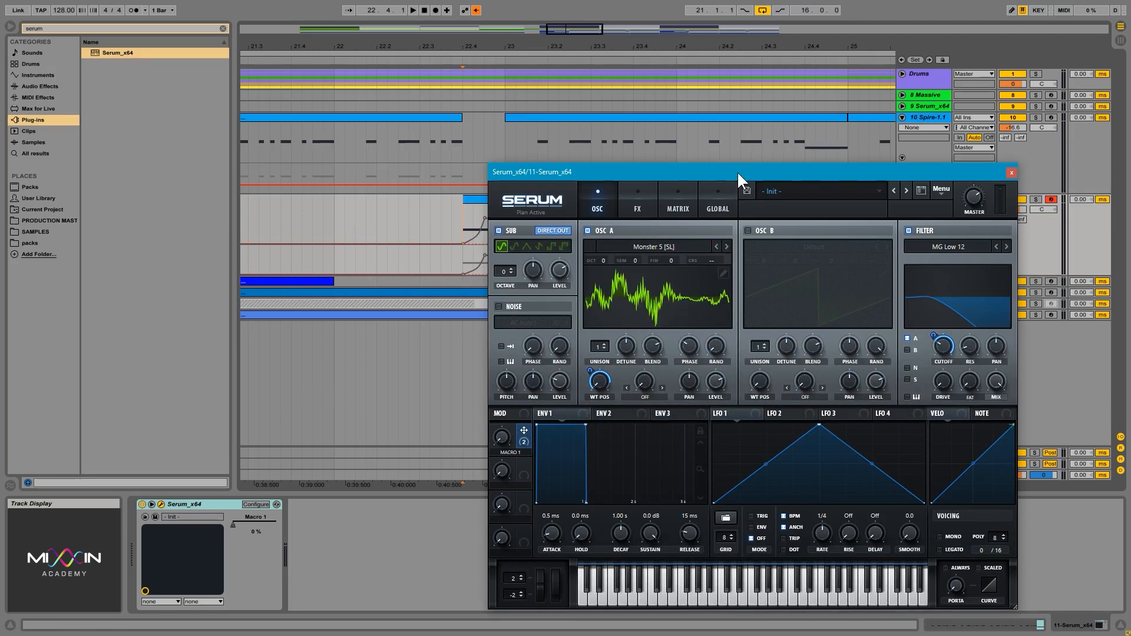
{"action": "left_click_drag", "start_coordinate": [736, 171], "coordinate": [772, 182]}
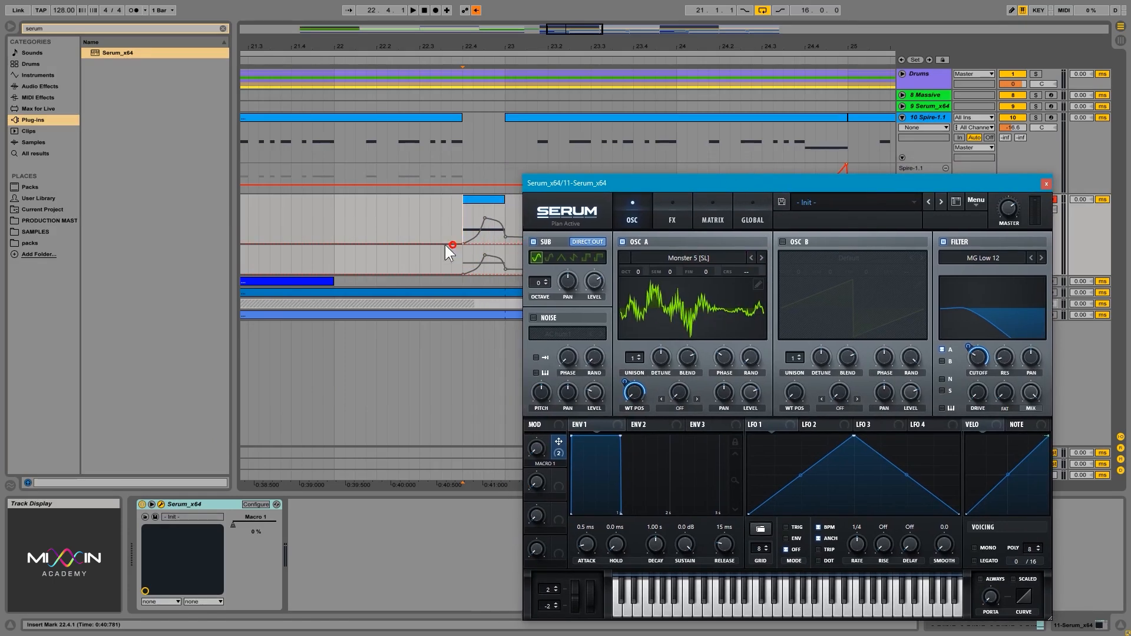
{"action": "left_click", "coordinate": [474, 10]}
- Play the first fill from 22.4.1 to hear the wavetable, and close the Serum window
{"action": "key", "text": "space"}
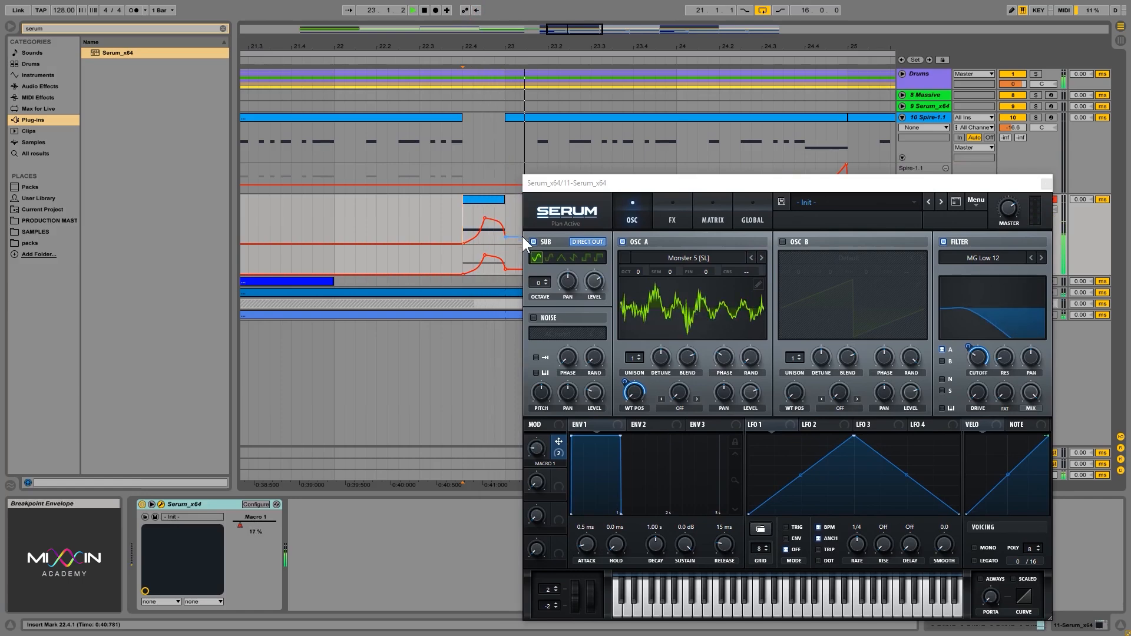
{"action": "key", "text": "space"}
{"action": "key", "text": "space"}
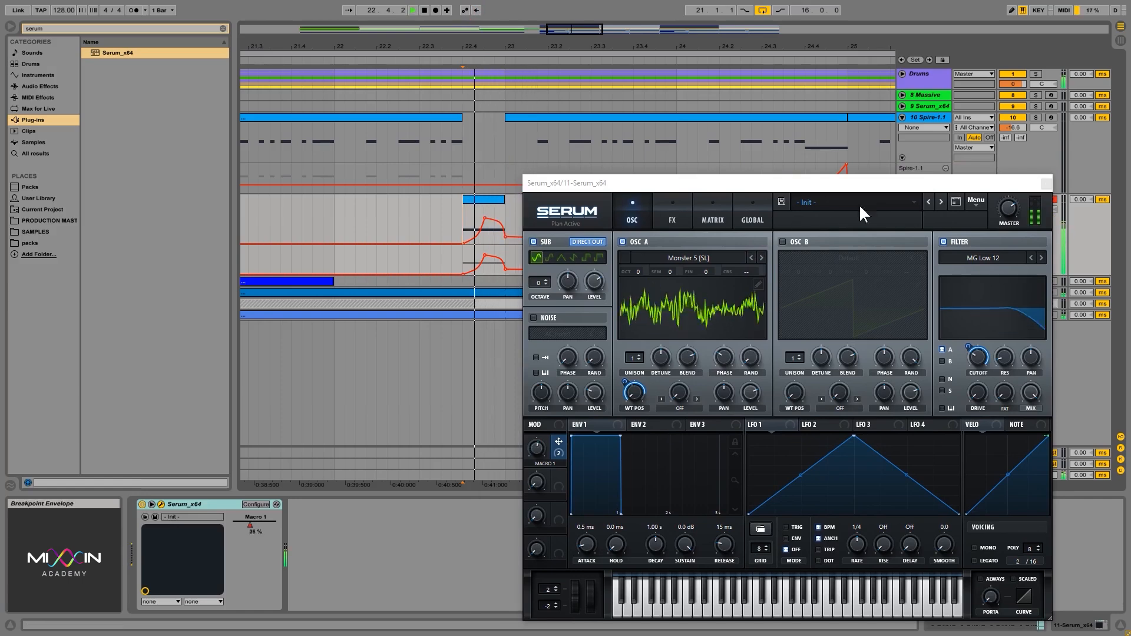
{"action": "left_click", "coordinate": [1046, 183]}
{"action": "key", "text": "space"}
{"action": "key", "text": "space"}
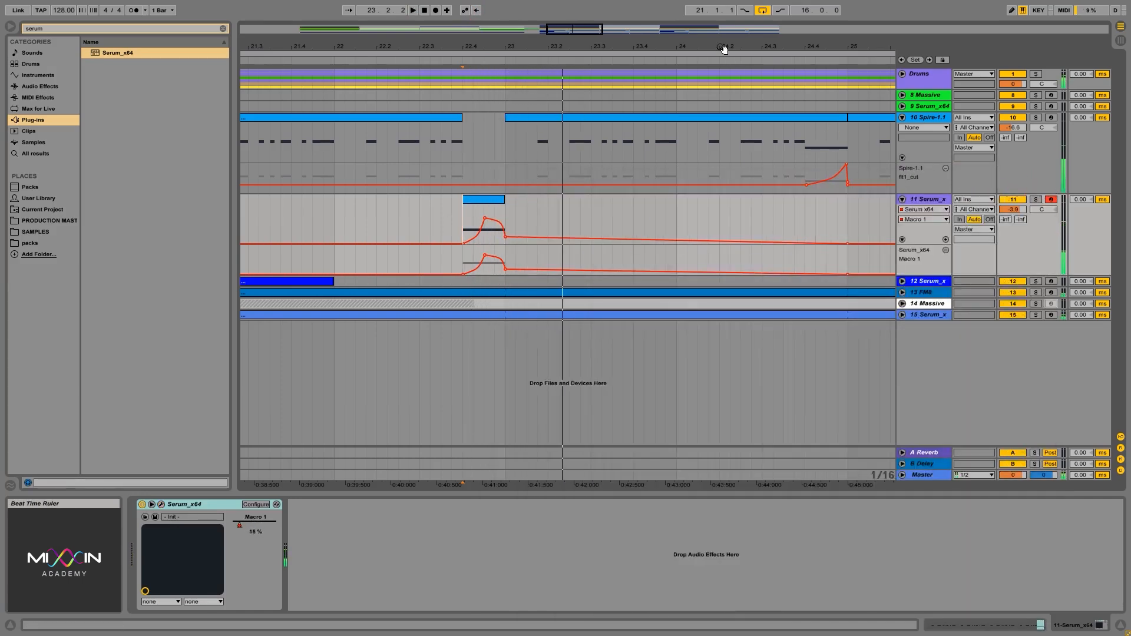
- Lower the 11 Serum_x64 track volume to -4.4 dB while playing the fill in the drop
{"action": "left_click_drag", "start_coordinate": [724, 47], "coordinate": [585, 49]}
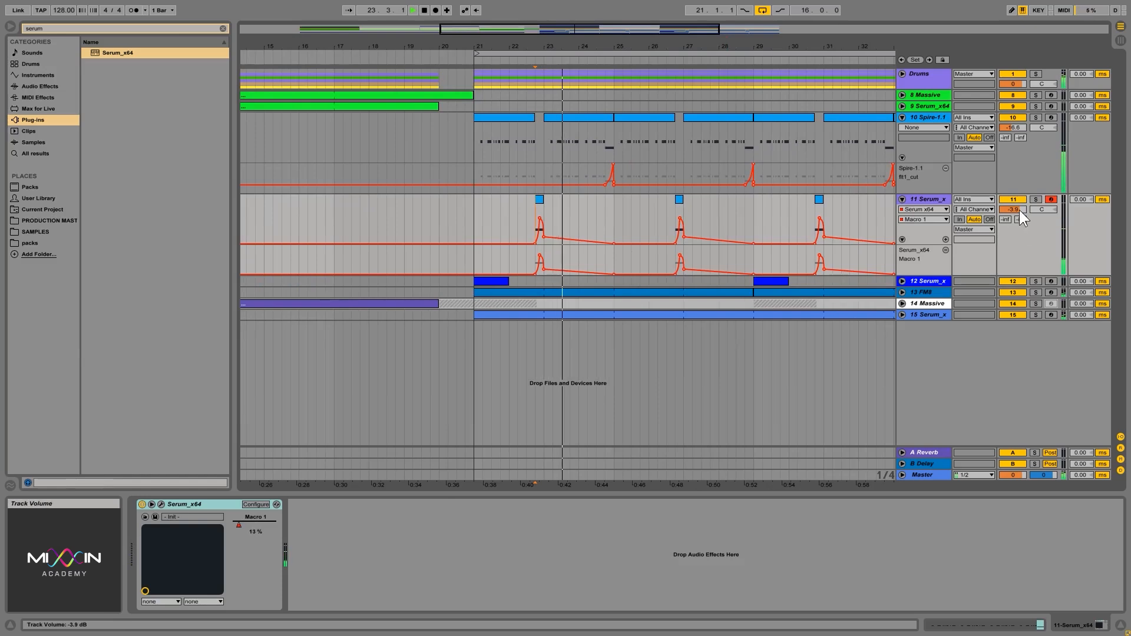
{"action": "left_click_drag", "start_coordinate": [1019, 209], "coordinate": [1019, 208]}
{"action": "key", "text": "space"}
{"action": "left_click_drag", "start_coordinate": [630, 45], "coordinate": [572, 121]}
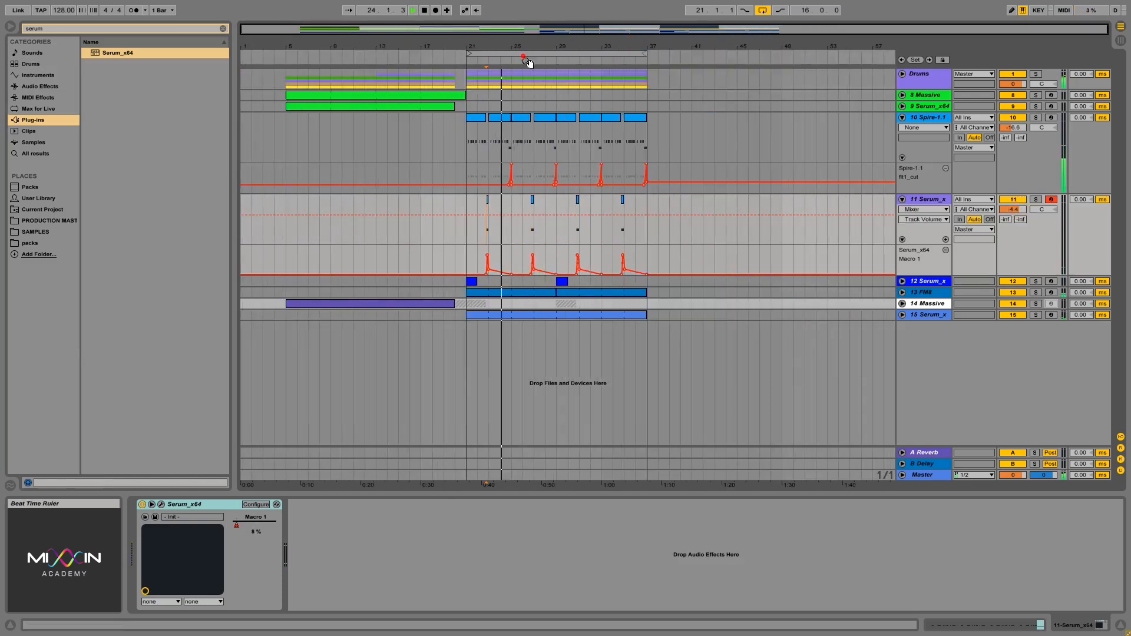